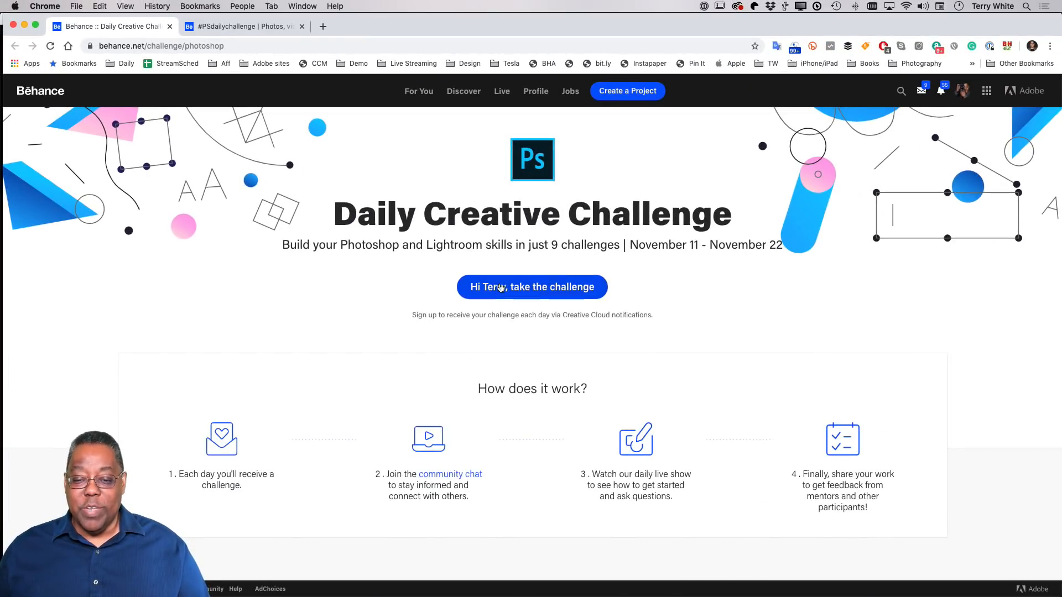
Look through the Daily Creative Challenge page's instructions and daily challenge cards, down to the November 19 Color Adjustments challenge
scroll(525, 325, "down", 5)
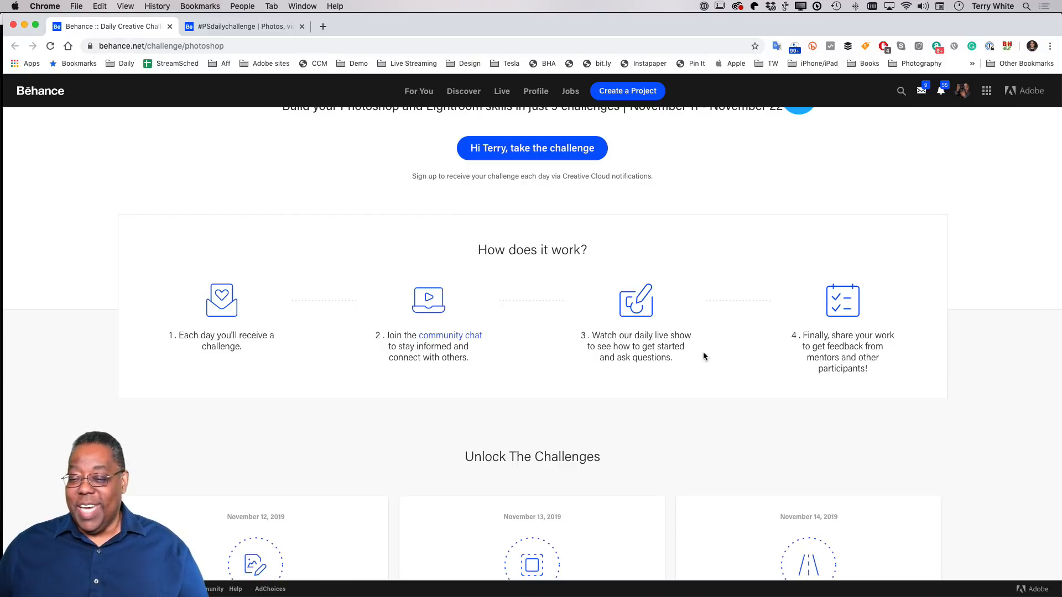
scroll(754, 361, "down", 6)
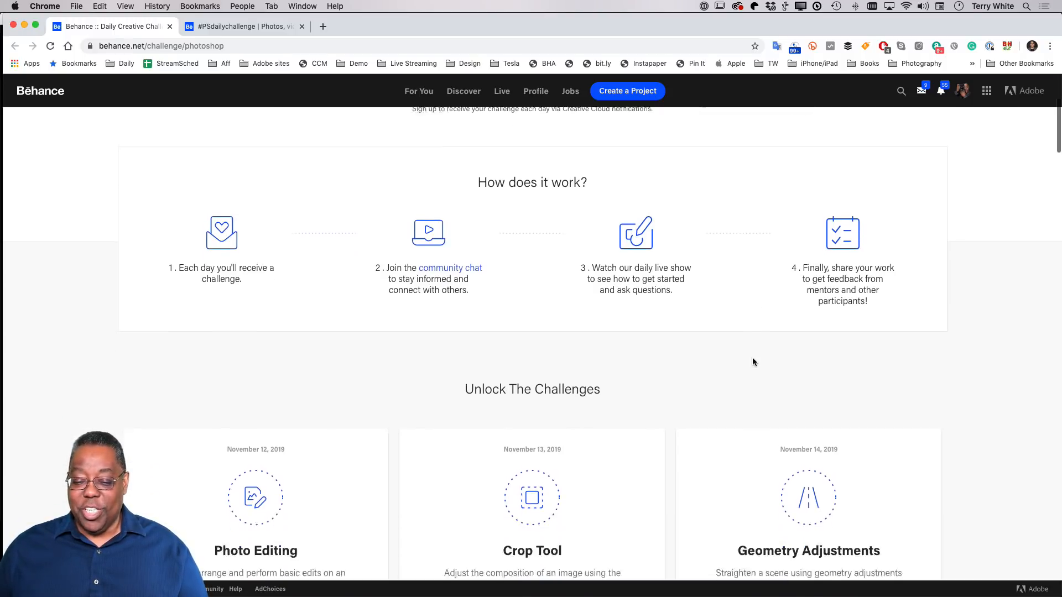
scroll(754, 361, "down", 1)
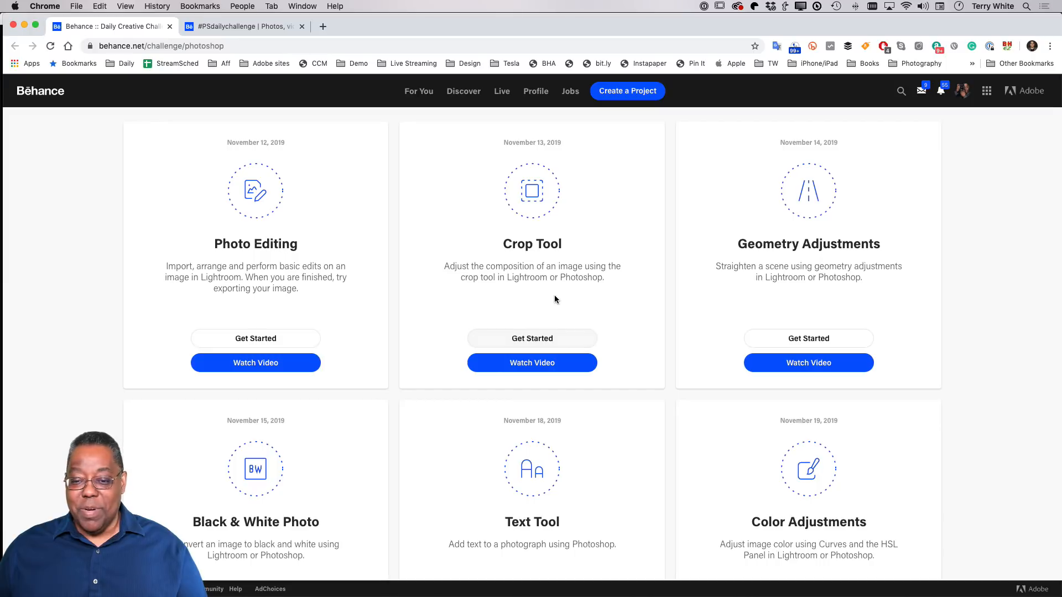
scroll(693, 312, "down", 2)
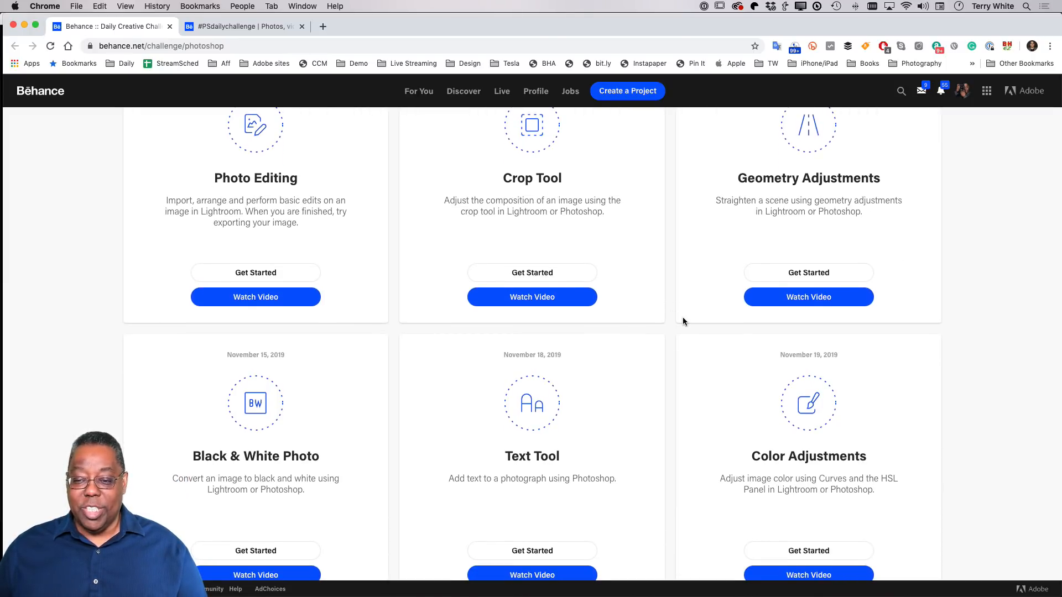
scroll(683, 317, "down", 1)
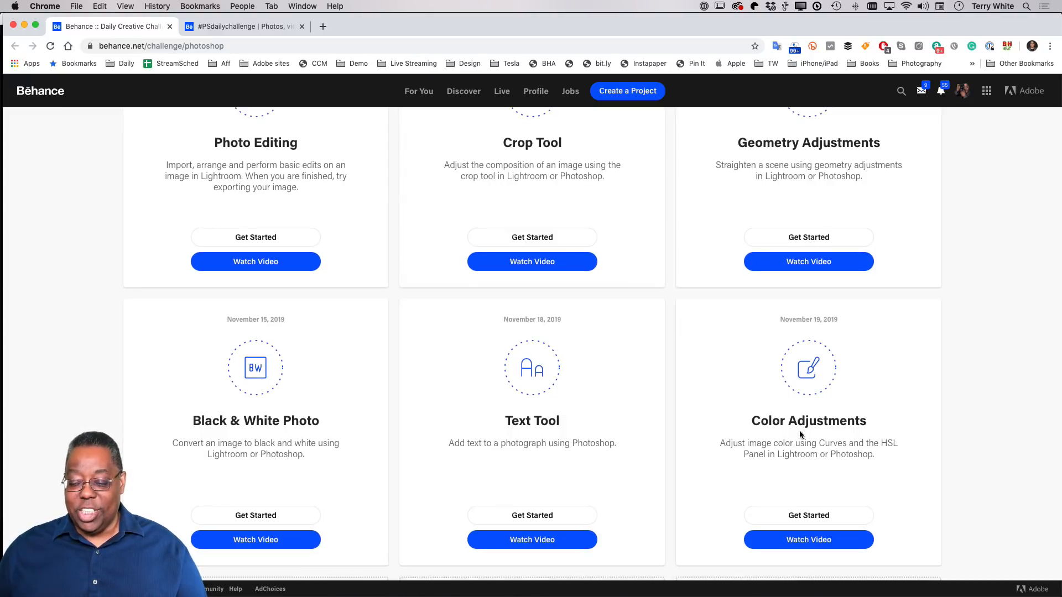
scroll(856, 437, "down", 3)
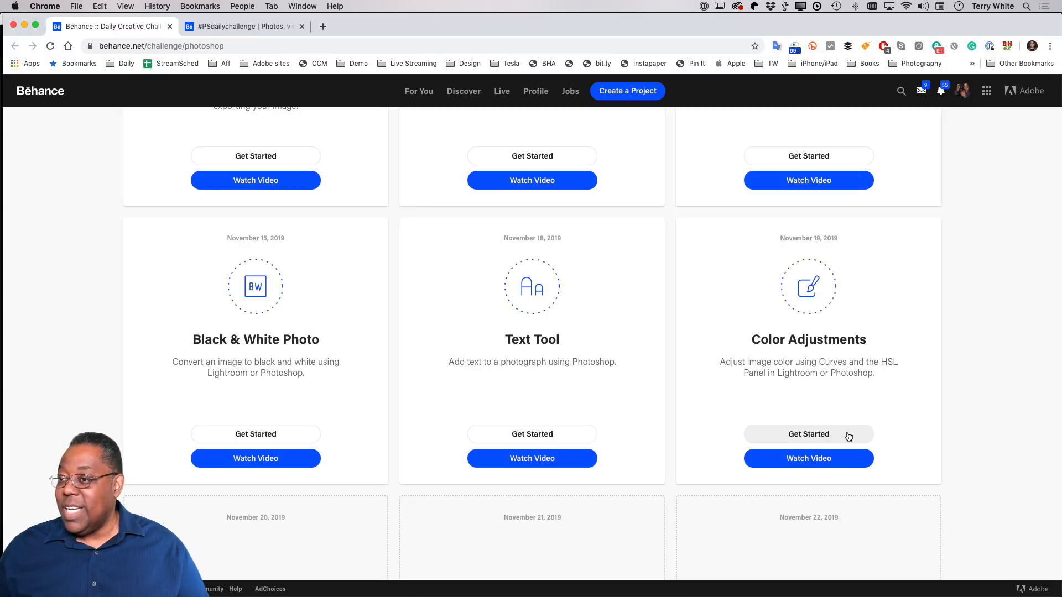
Switch to Discord, showing the current-challenge channel of the Adobe Photoshop server
key("super+Tab")
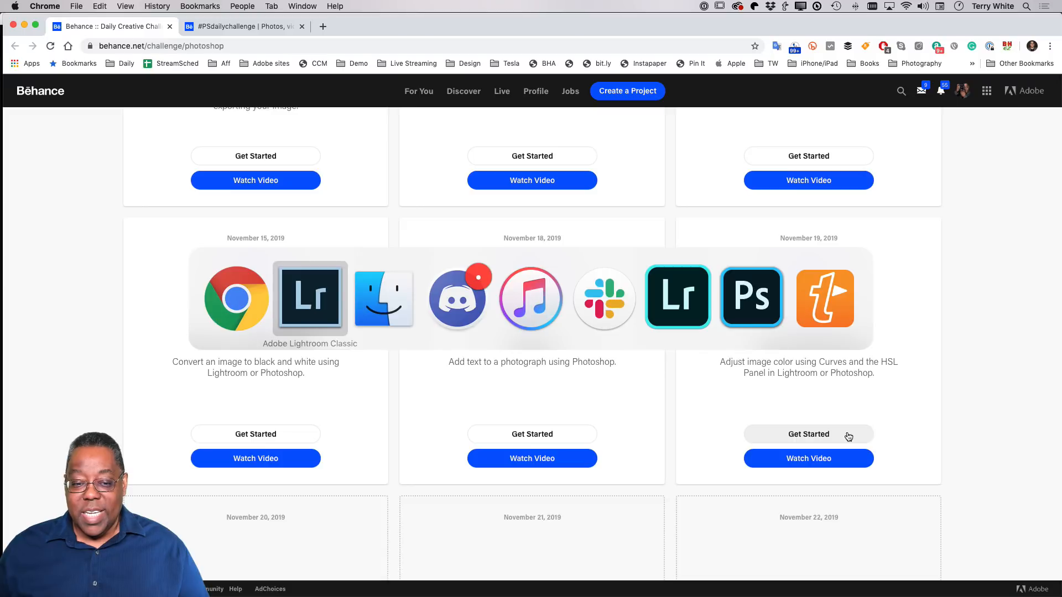
key("Escape")
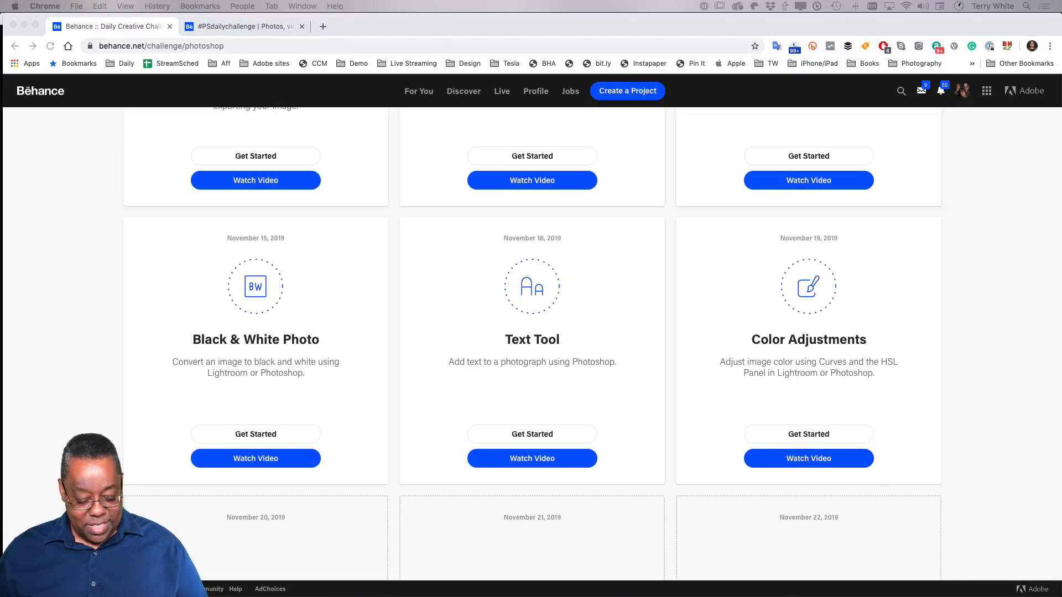
key("super+Tab")
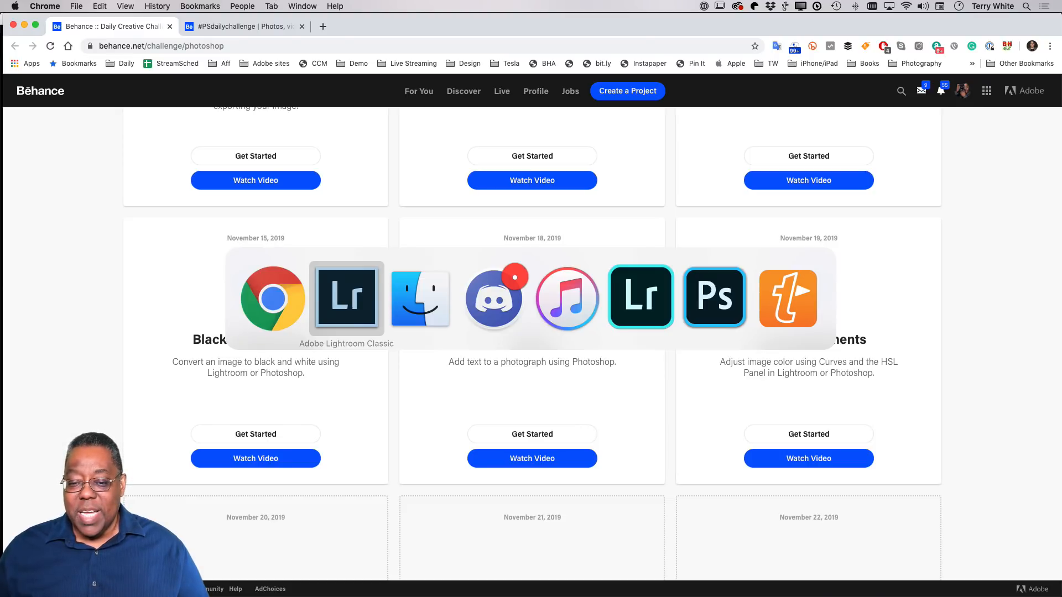
key("super+Tab")
key("super+Tab")
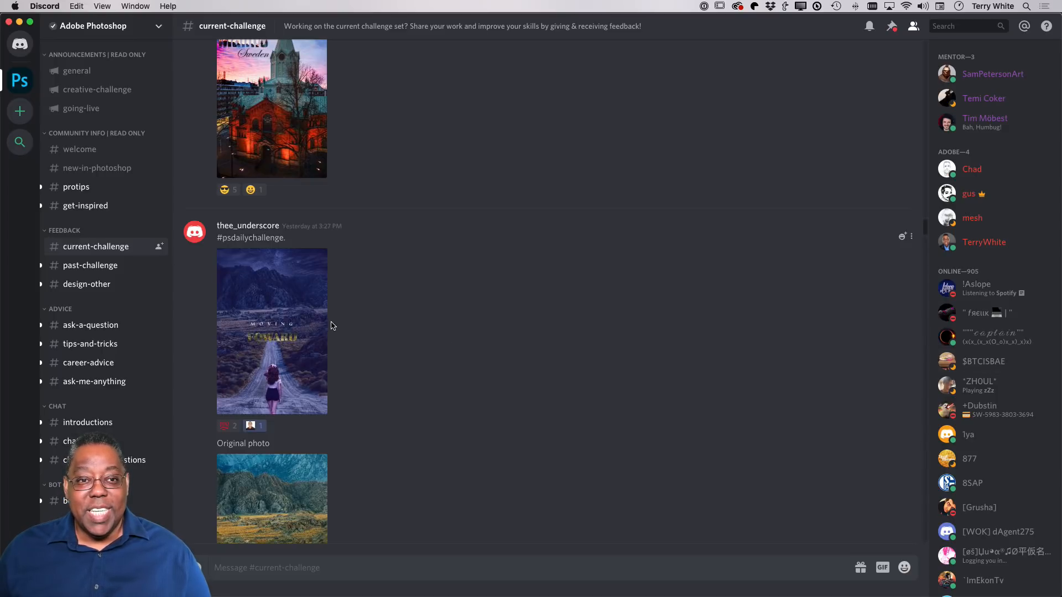
Review the participants' text challenge images and the mentors' feedback in the current-challenge channel, through to the latest messages
scroll(361, 325, "up", 5)
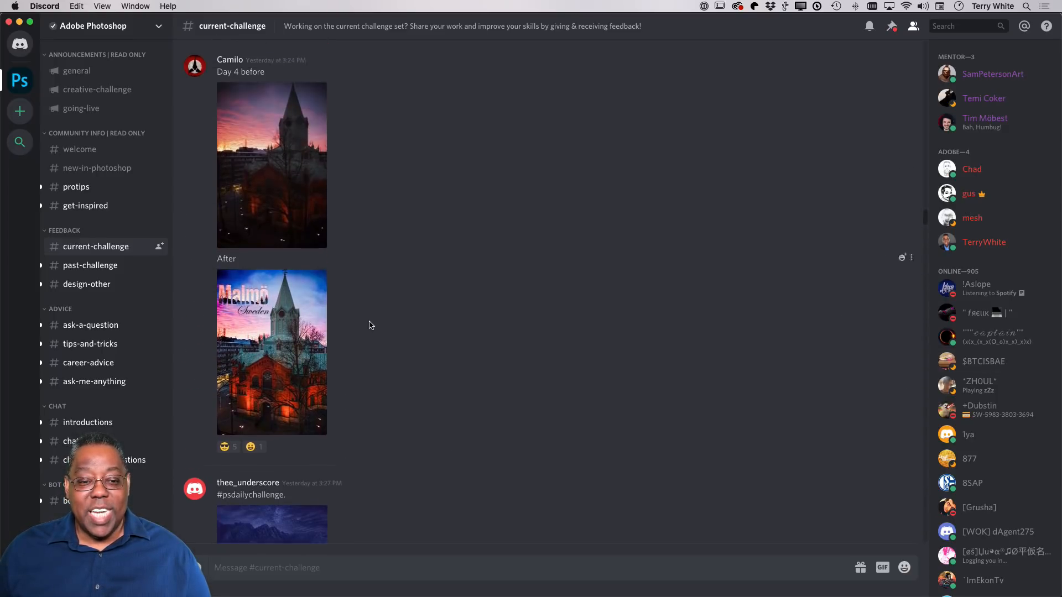
scroll(371, 325, "down", 15)
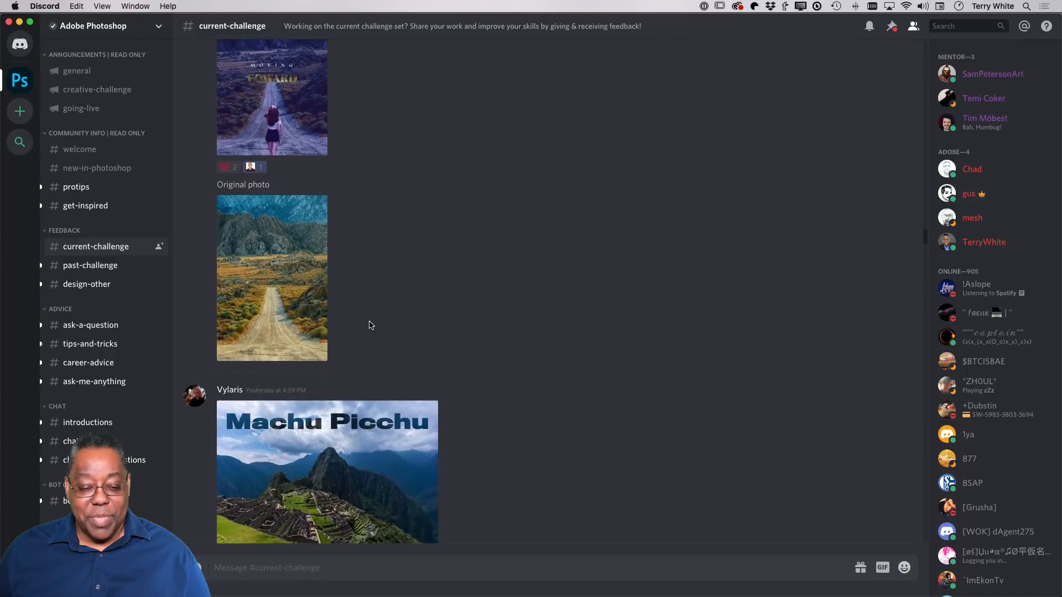
scroll(371, 326, "down", 6)
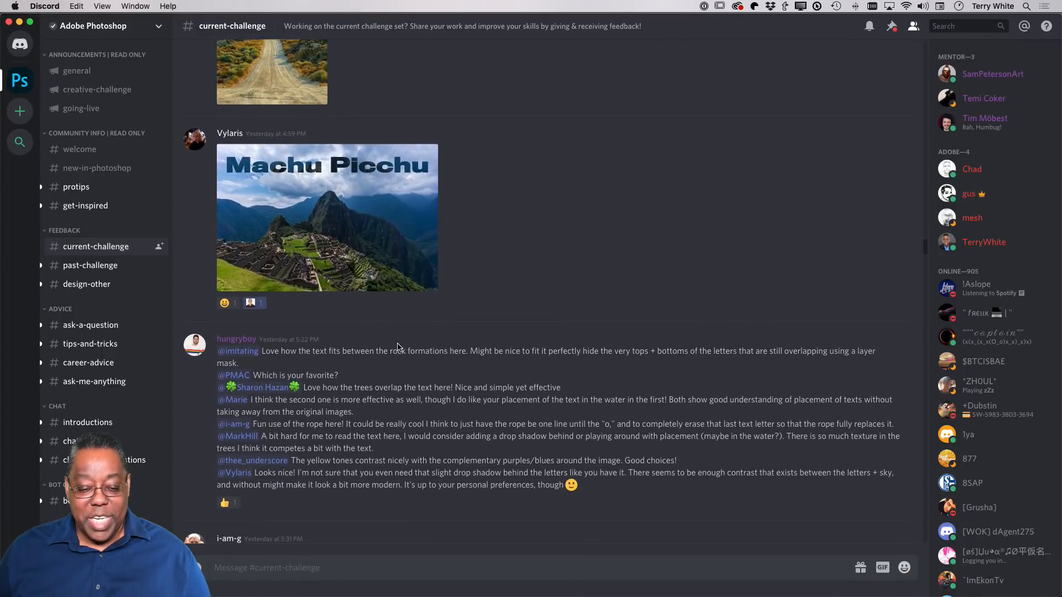
scroll(413, 353, "down", 8)
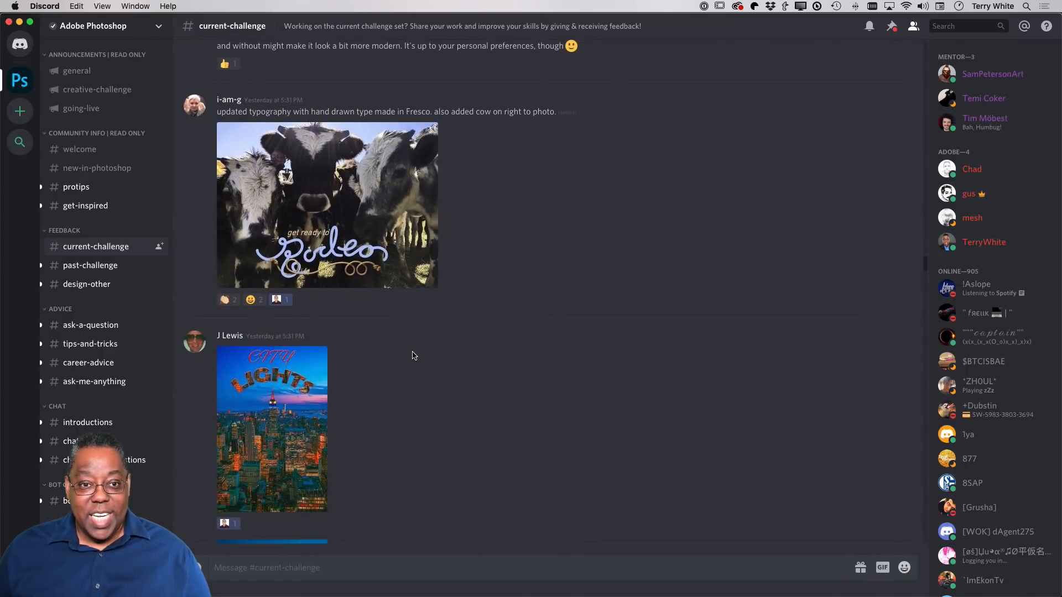
scroll(414, 355, "down", 1)
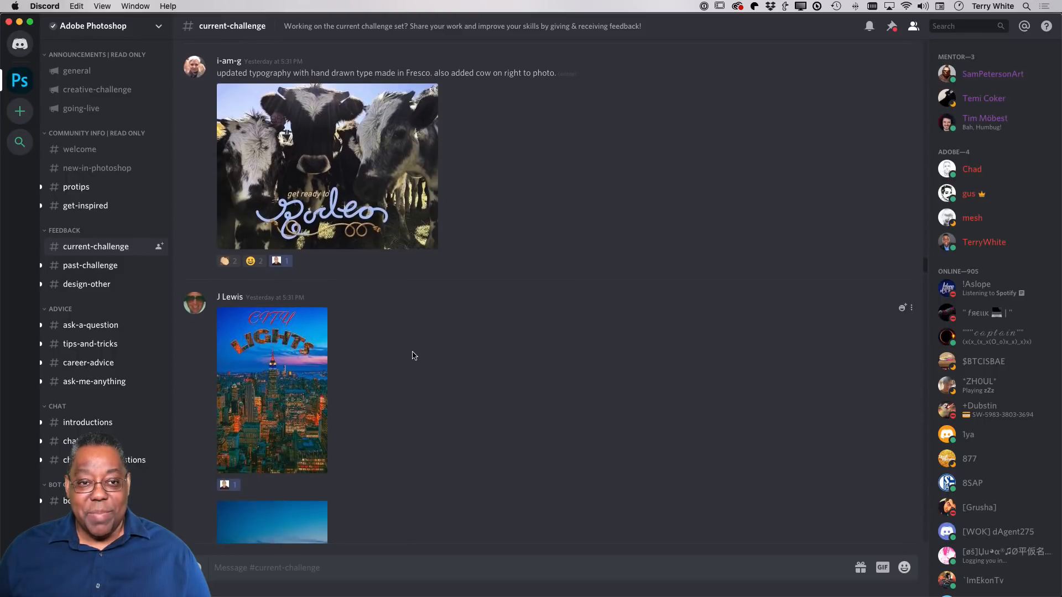
scroll(413, 355, "down", 4)
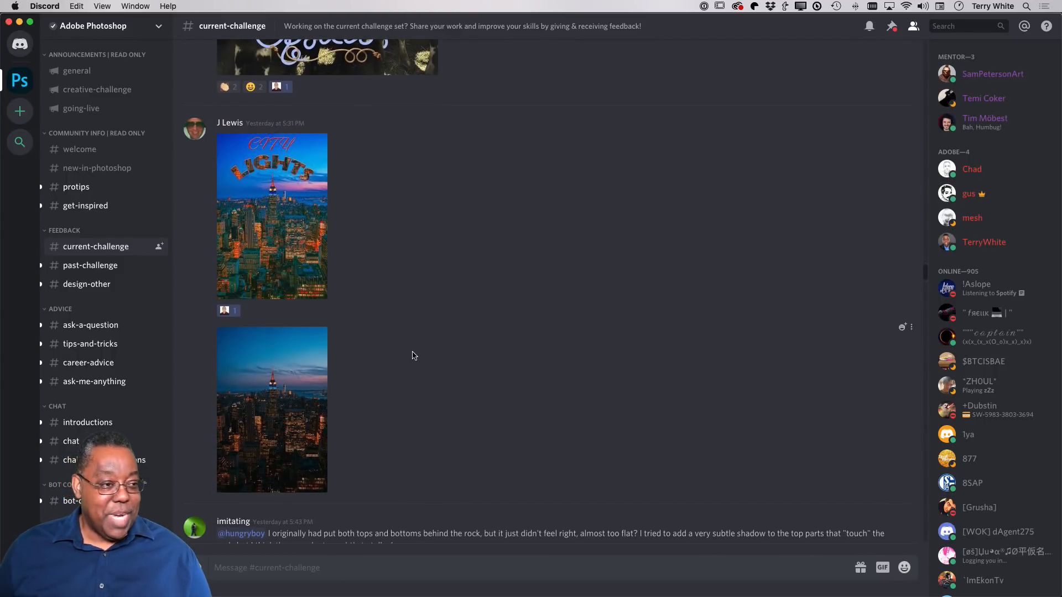
scroll(413, 355, "down", 5)
scroll(414, 355, "down", 10)
scroll(413, 352, "down", 12)
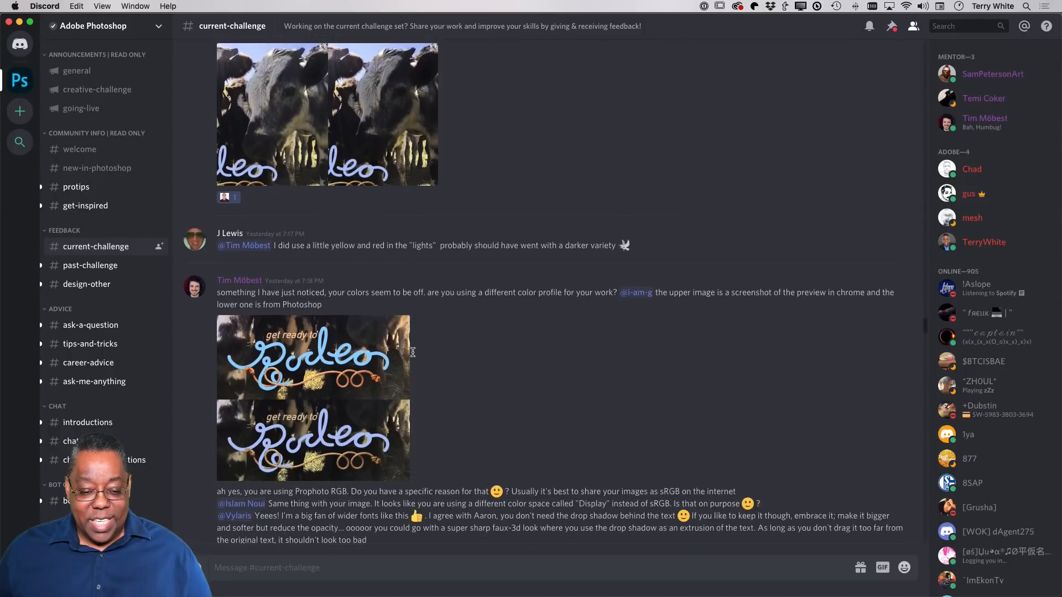
scroll(413, 352, "down", 12)
scroll(413, 352, "down", 12)
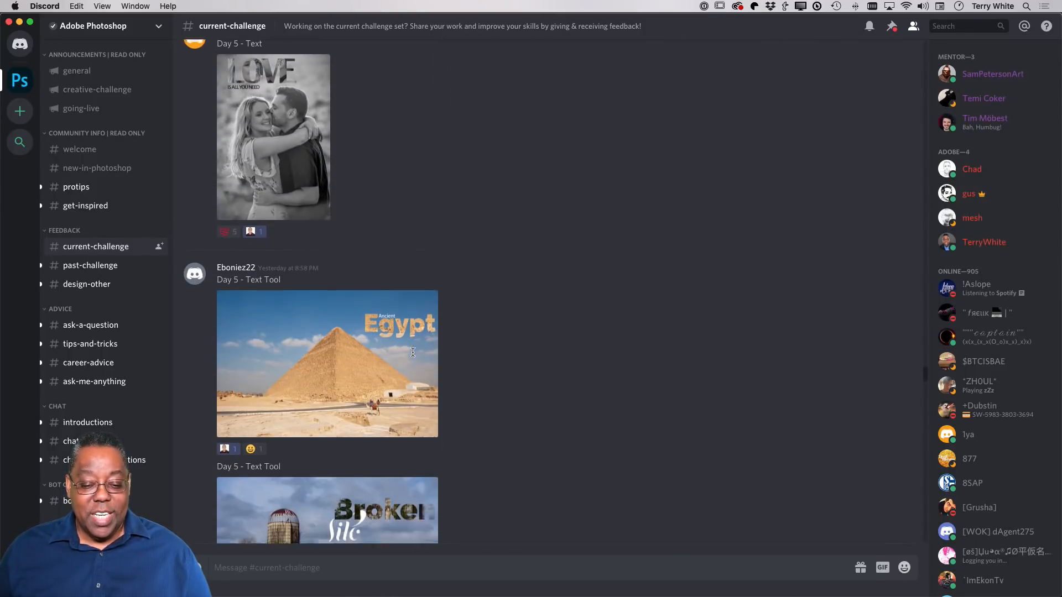
scroll(413, 353, "down", 10)
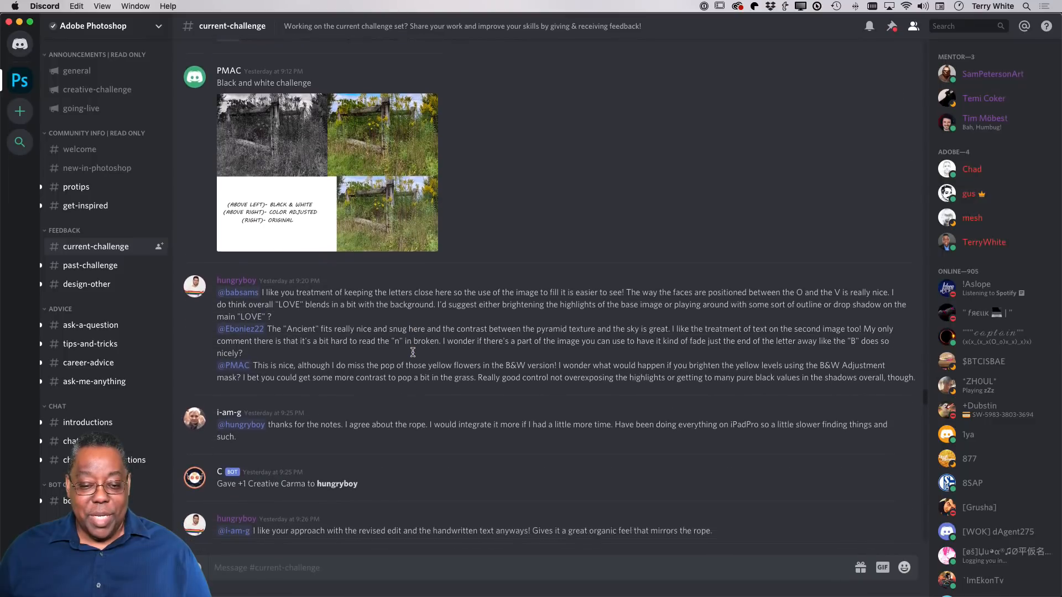
scroll(413, 352, "down", 10)
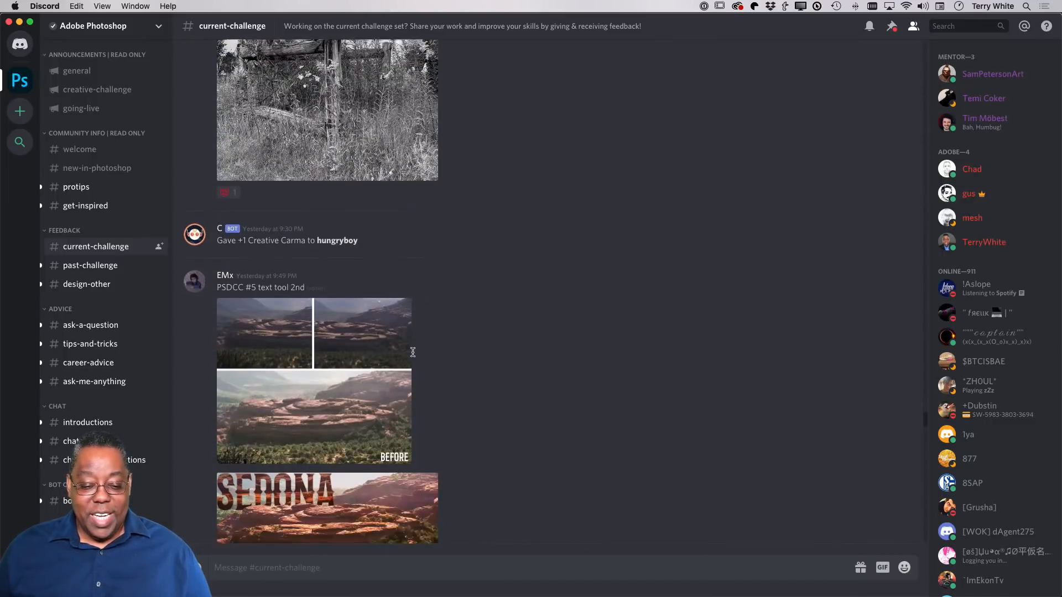
scroll(413, 353, "down", 16)
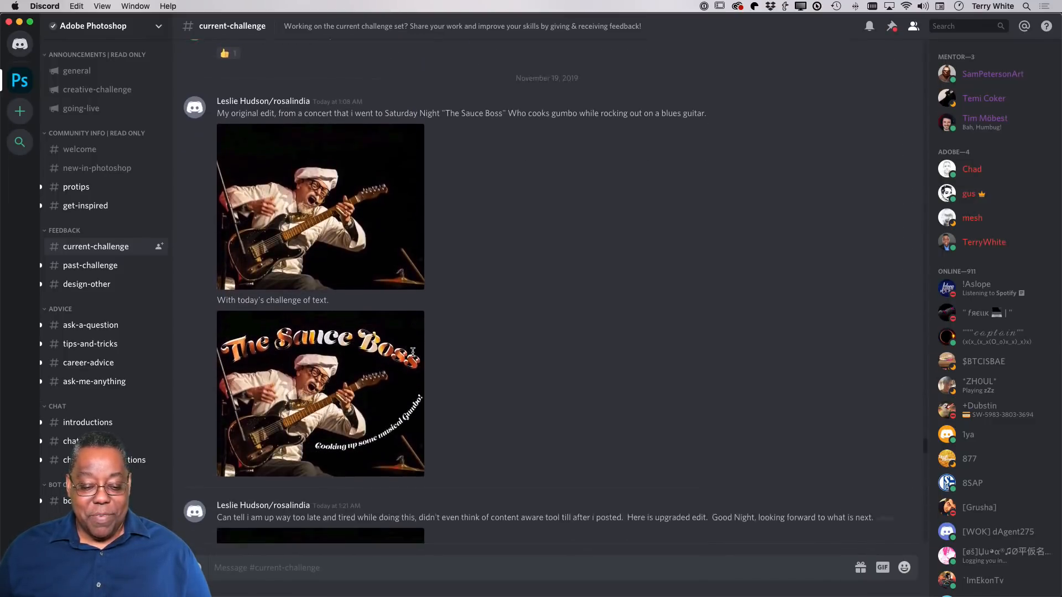
scroll(414, 352, "down", 2)
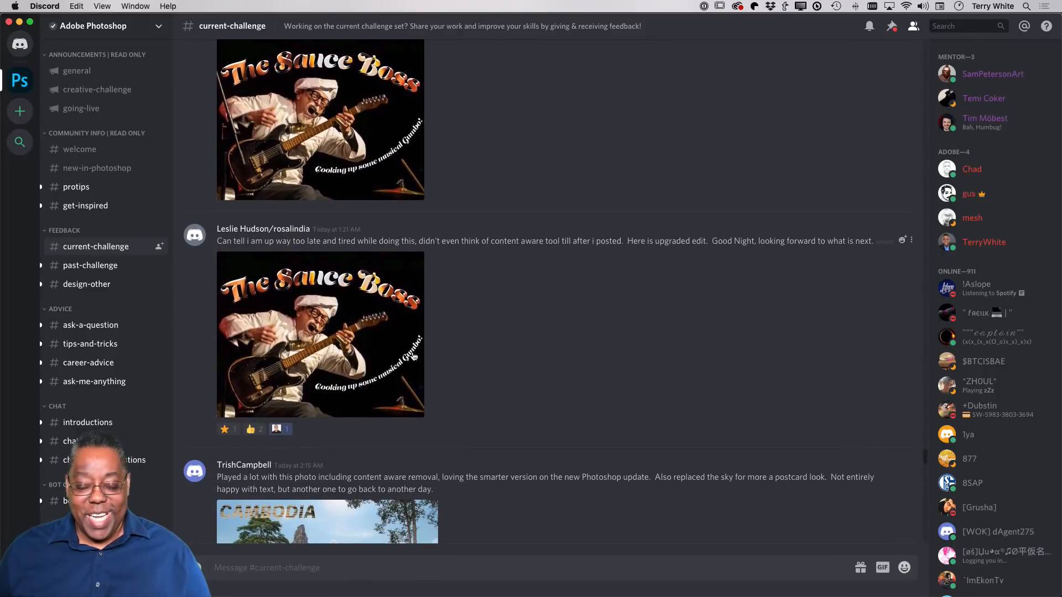
scroll(412, 357, "down", 10)
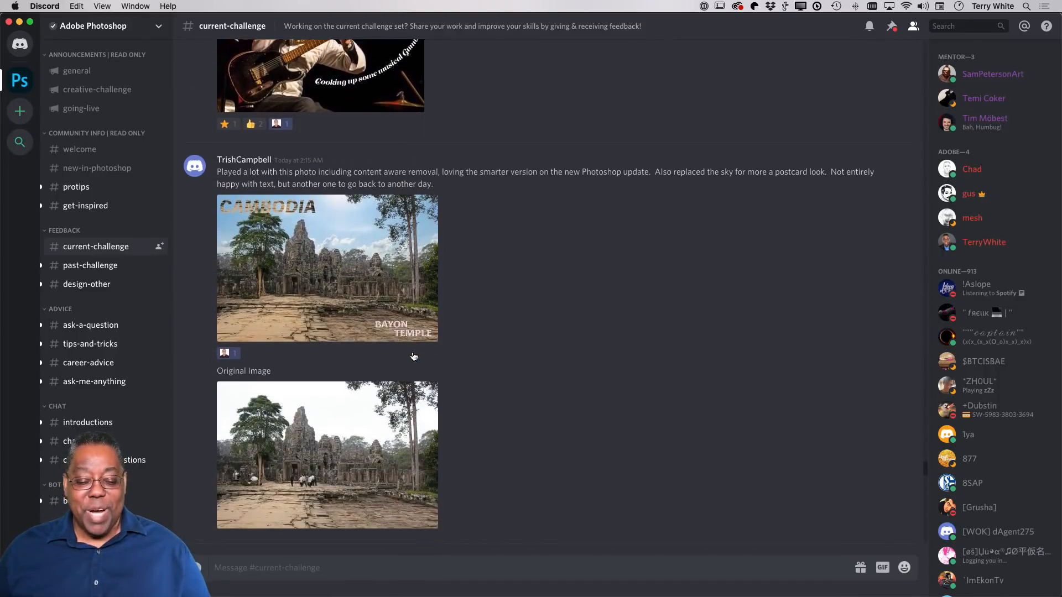
scroll(413, 357, "down", 20)
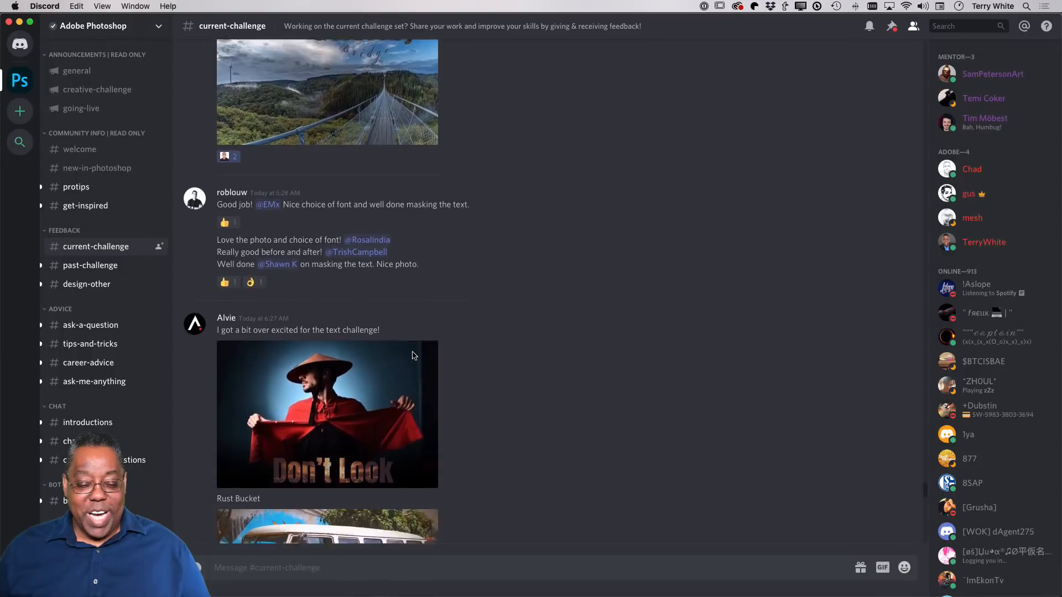
scroll(412, 356, "down", 15)
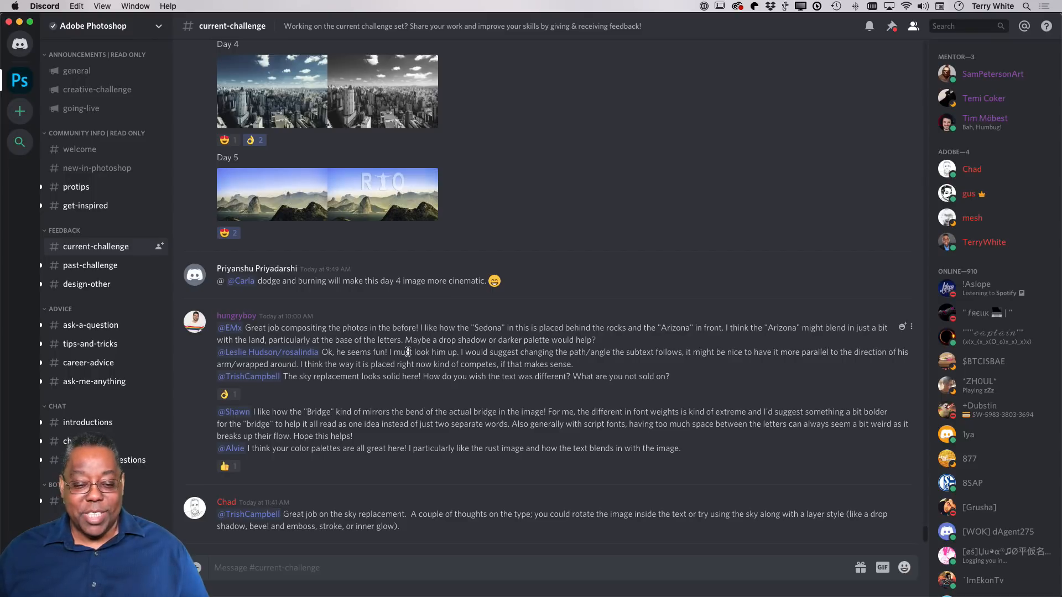
Switch to Lightroom Classic and open the Iceland-2016-0356 beach sunset photo in the Develop module
key("super+Tab")
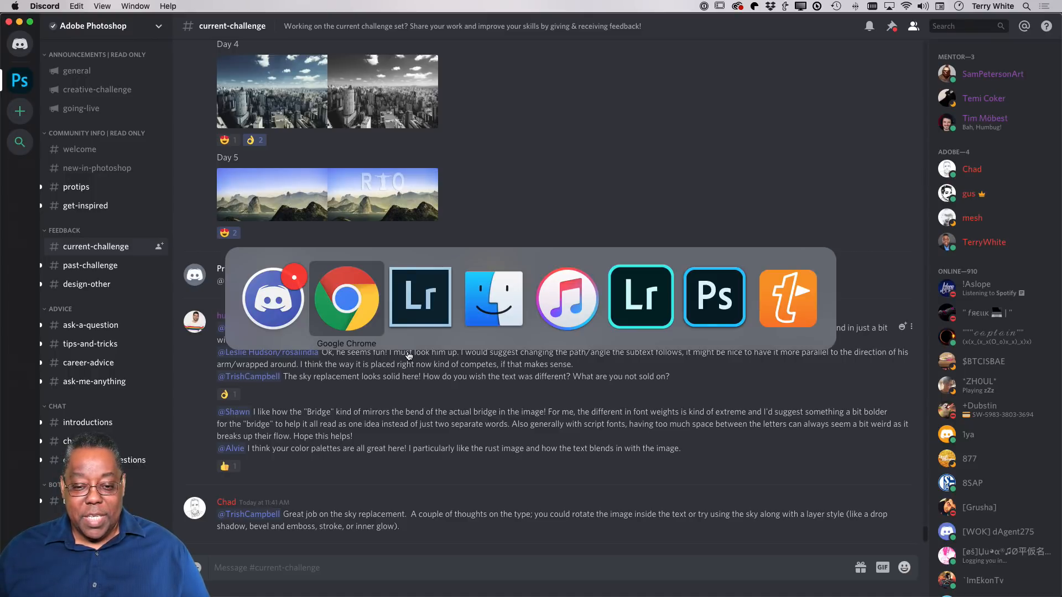
key("super+Tab")
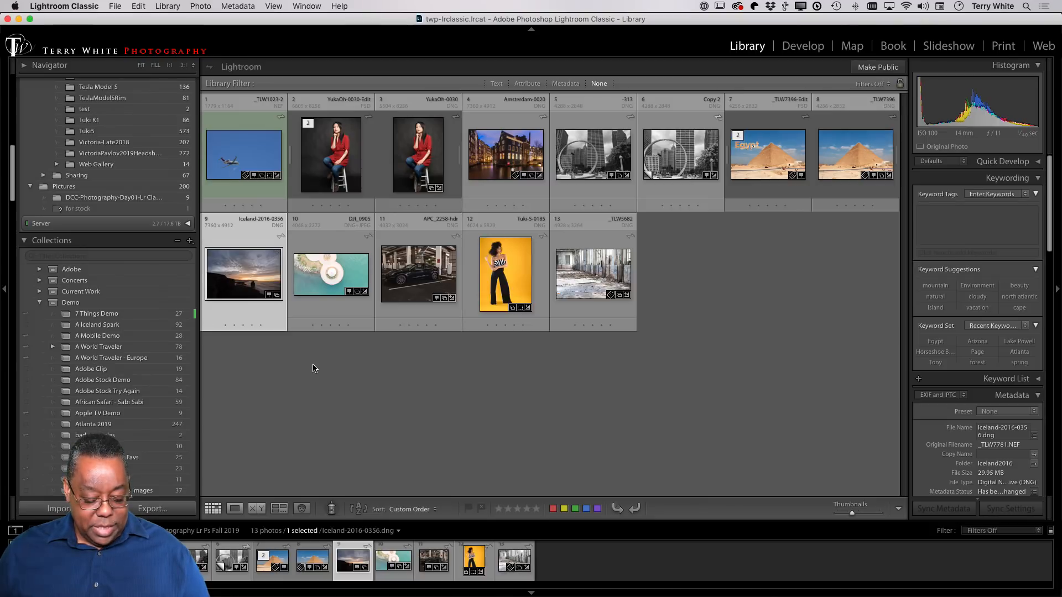
key("super+j")
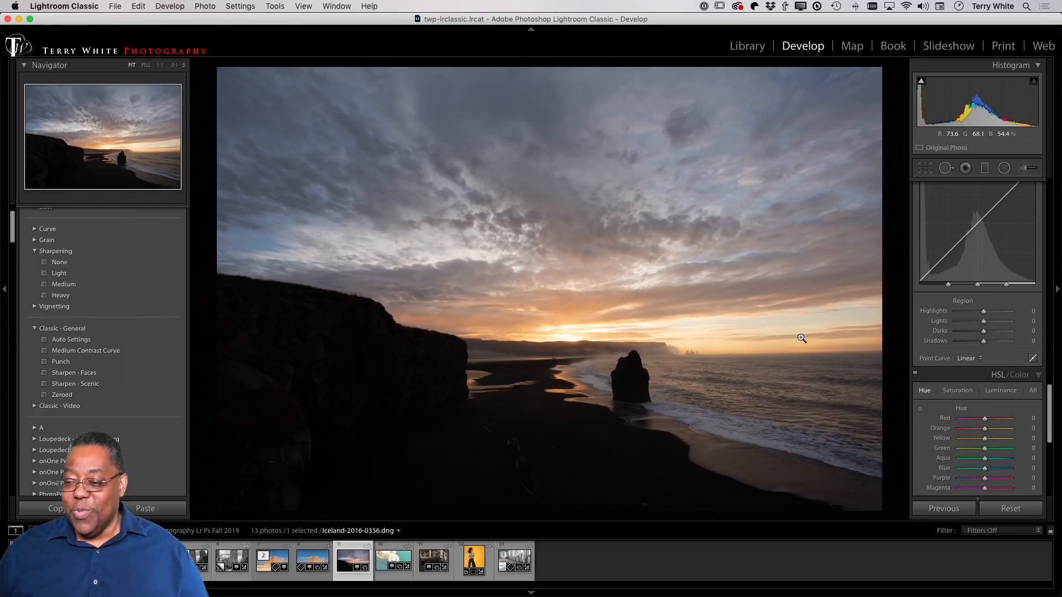
Enable lens profile corrections for the beach sunset photo
scroll(954, 354, "down", 10)
scroll(954, 354, "up", 8)
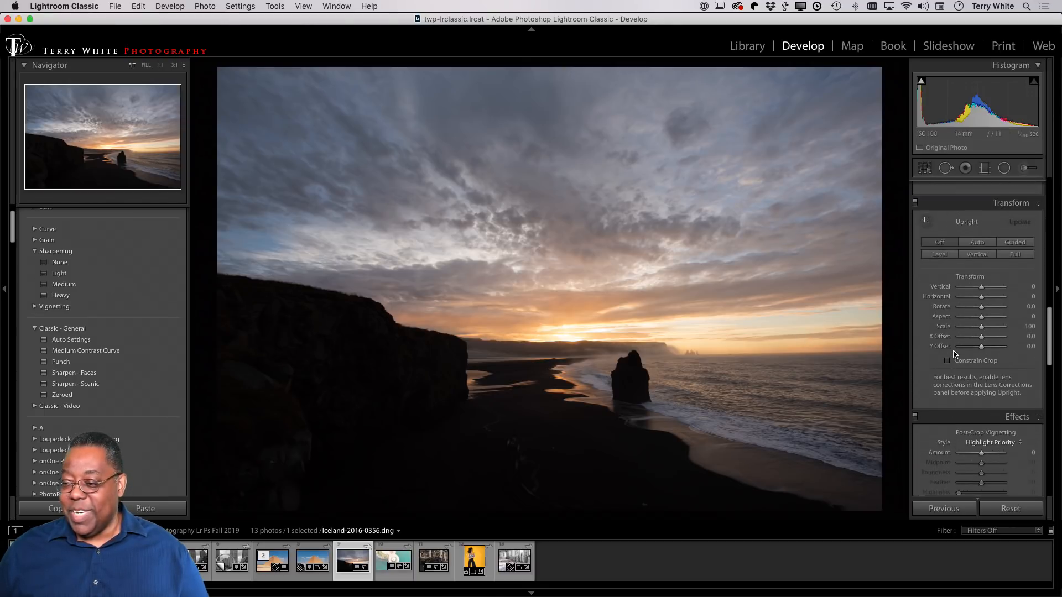
scroll(954, 354, "up", 5)
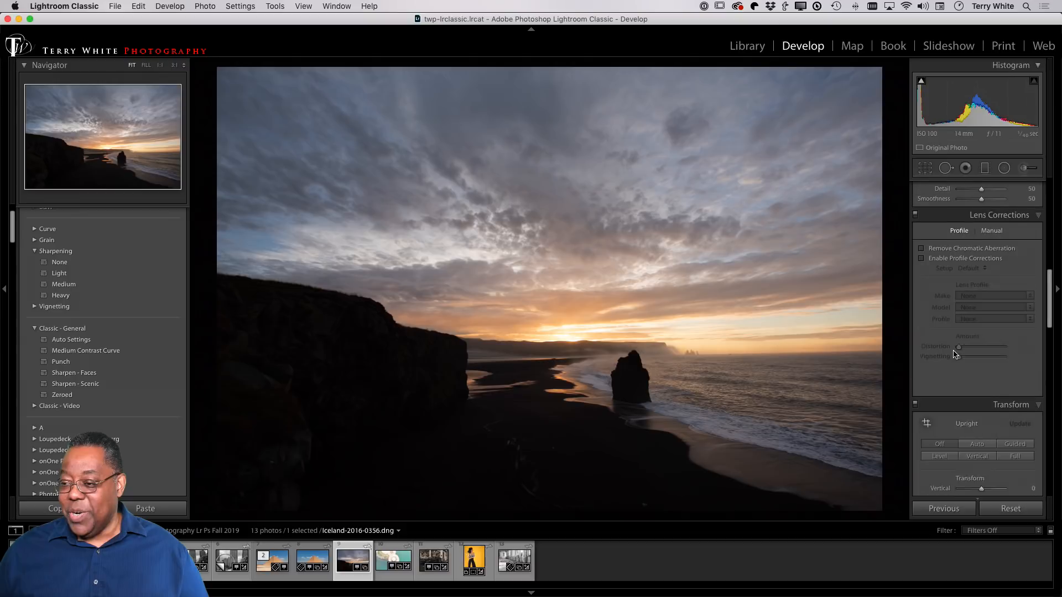
left_click(936, 354)
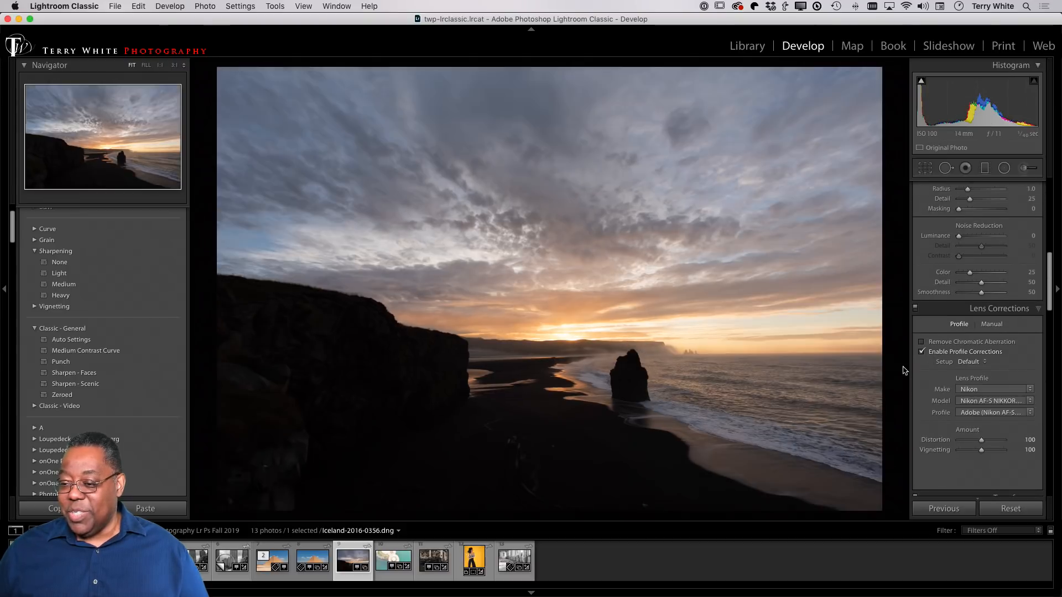
Apply automatic tone adjustments to the beach sunset photo, then set Blacks to +3
scroll(963, 371, "up", 7)
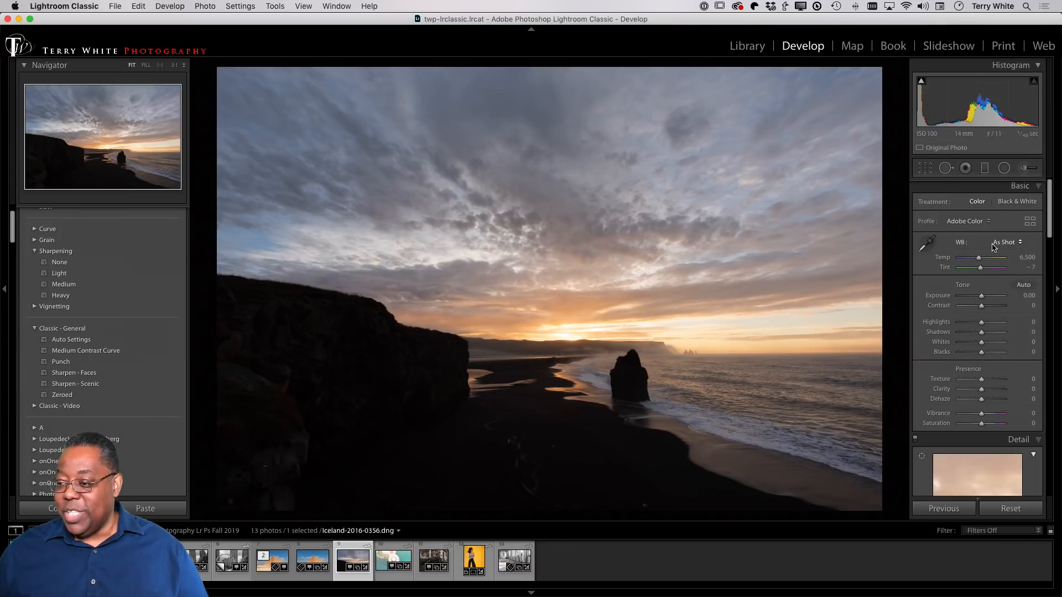
left_click(1024, 285)
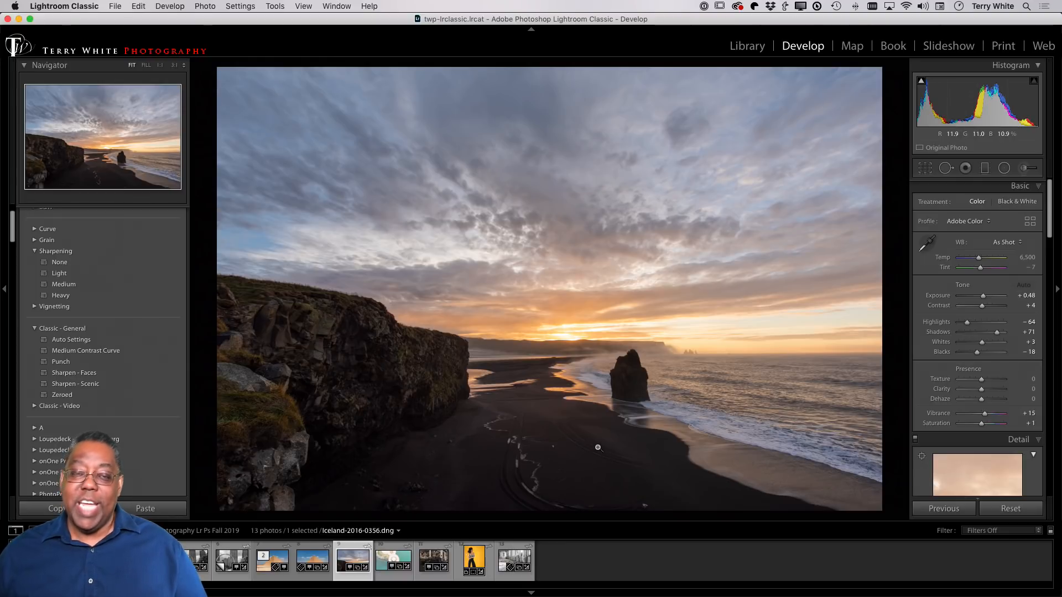
mouse_move(921, 83)
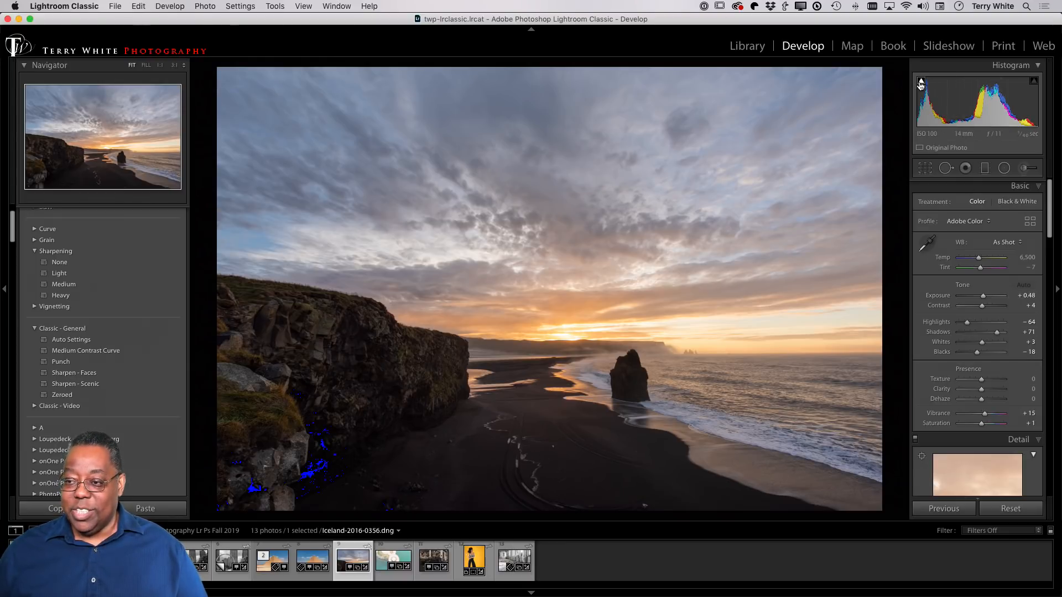
key("equal")
key("equal")
key("equal")
key("equal")
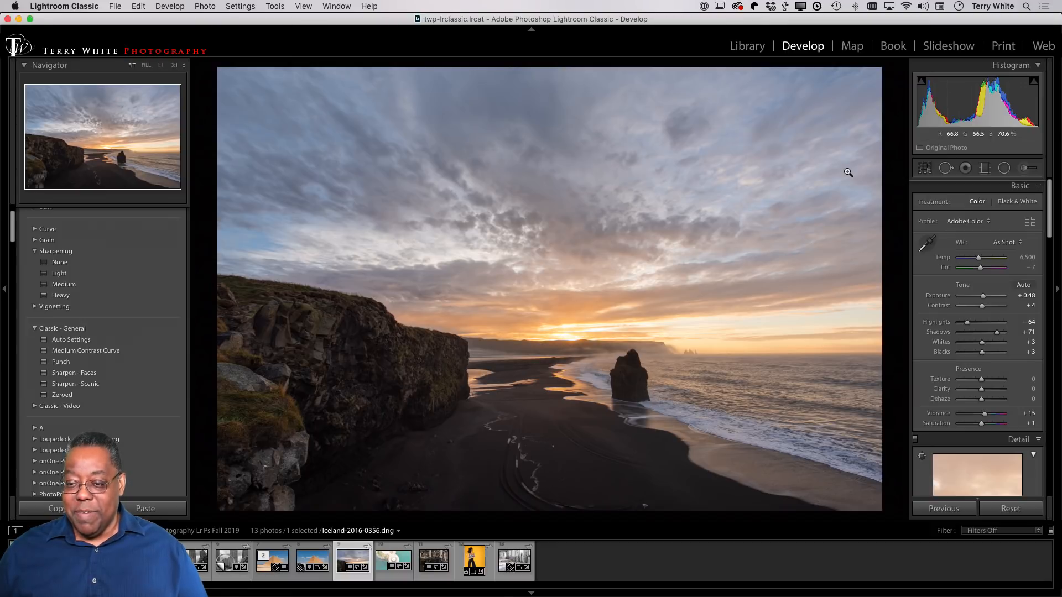
Switch to Lightroom, enable lens corrections for the beach sunset photo, and apply automatic light adjustments
key("super+Tab")
key("super+Tab")
key("super+Tab")
key("super+Tab")
key("super+Tab")
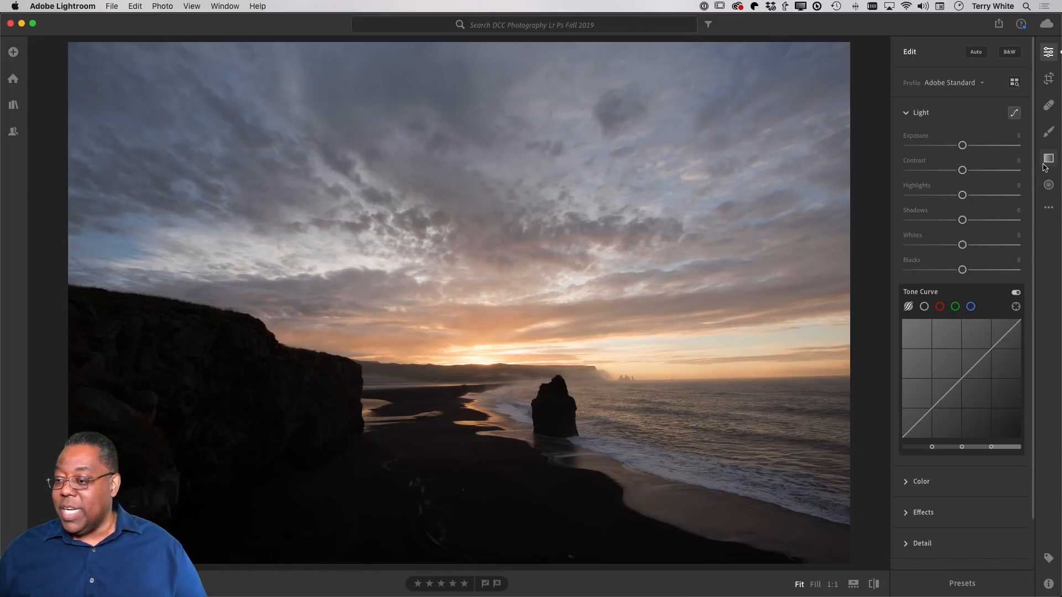
scroll(940, 471, "down", 3)
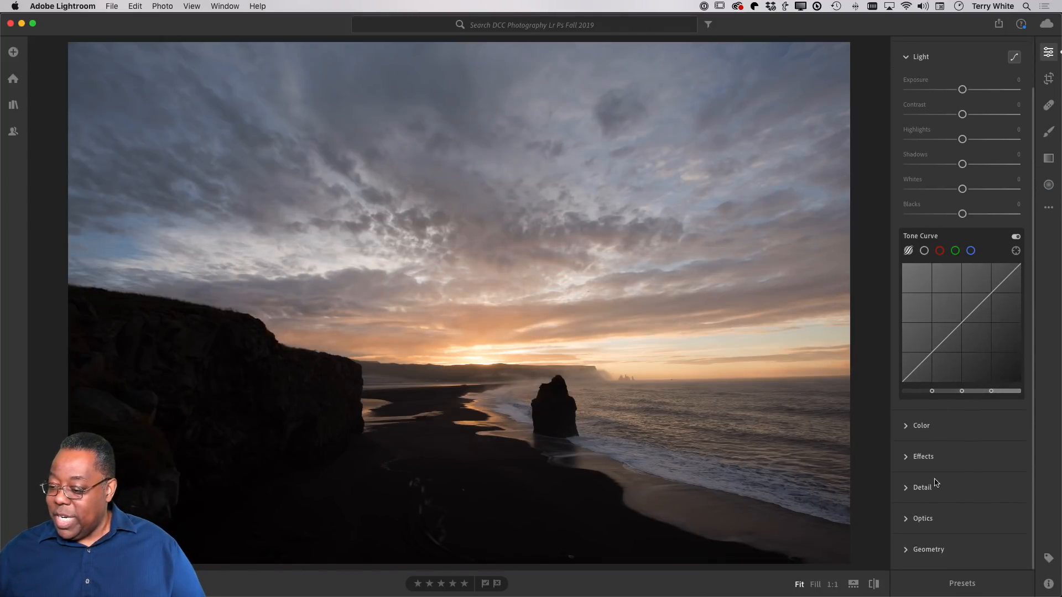
left_click(907, 525)
left_click(933, 276)
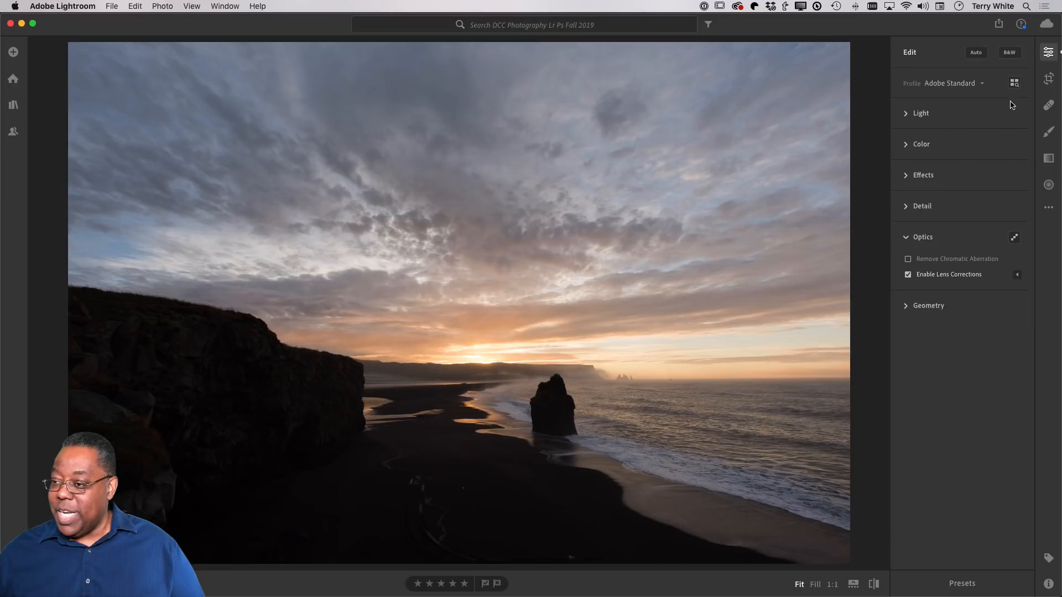
left_click(921, 113)
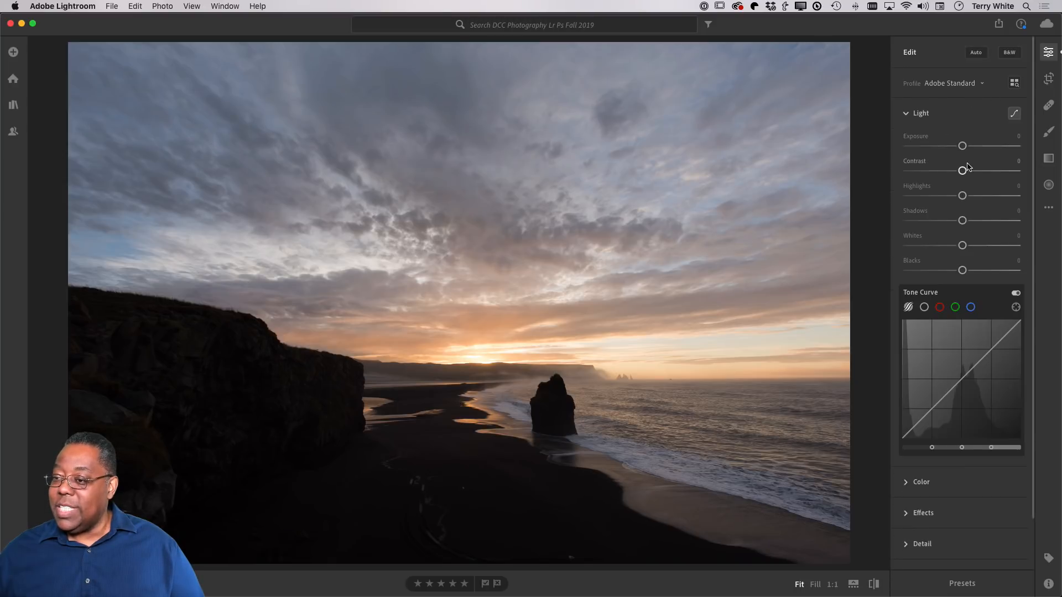
left_click(976, 52)
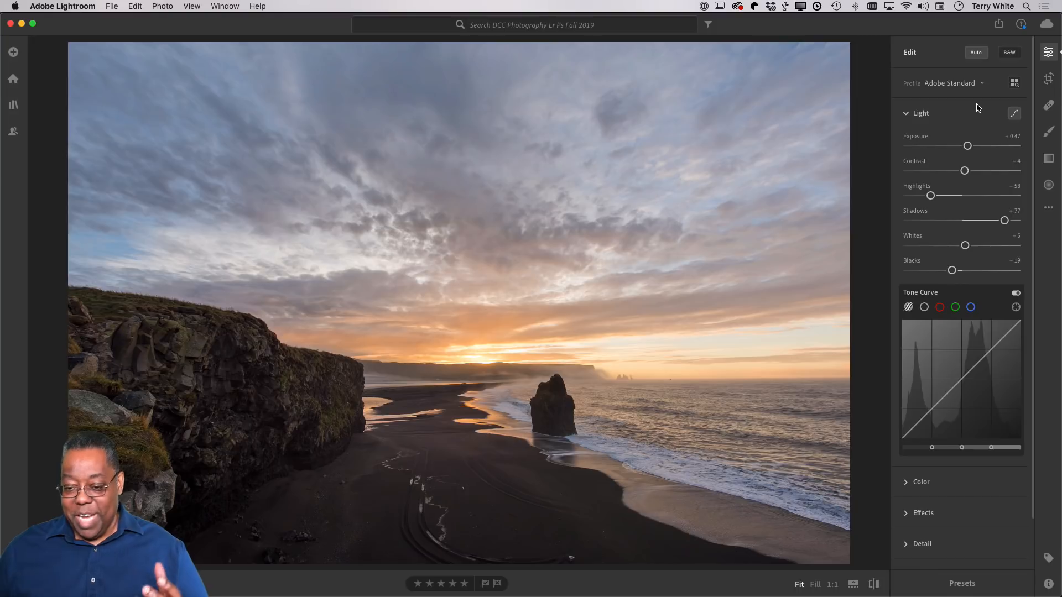
Switch to Lightroom Classic and collapse the Detail, Lens Corrections, Transform and Effects sections to bring the Tone Curve into view
key("super+Tab")
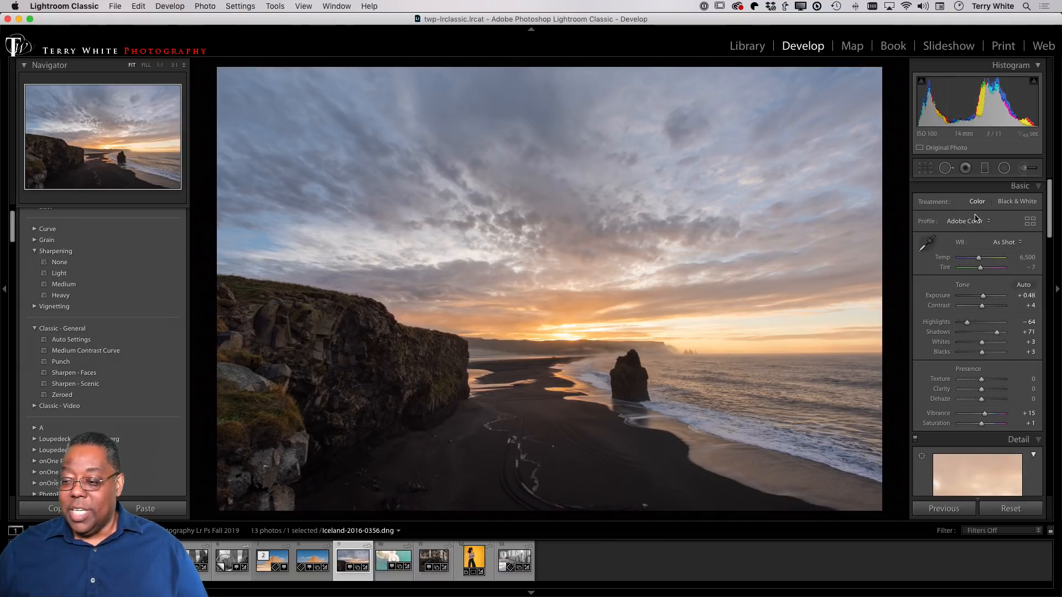
scroll(976, 218, "down", 5)
scroll(977, 218, "down", 6)
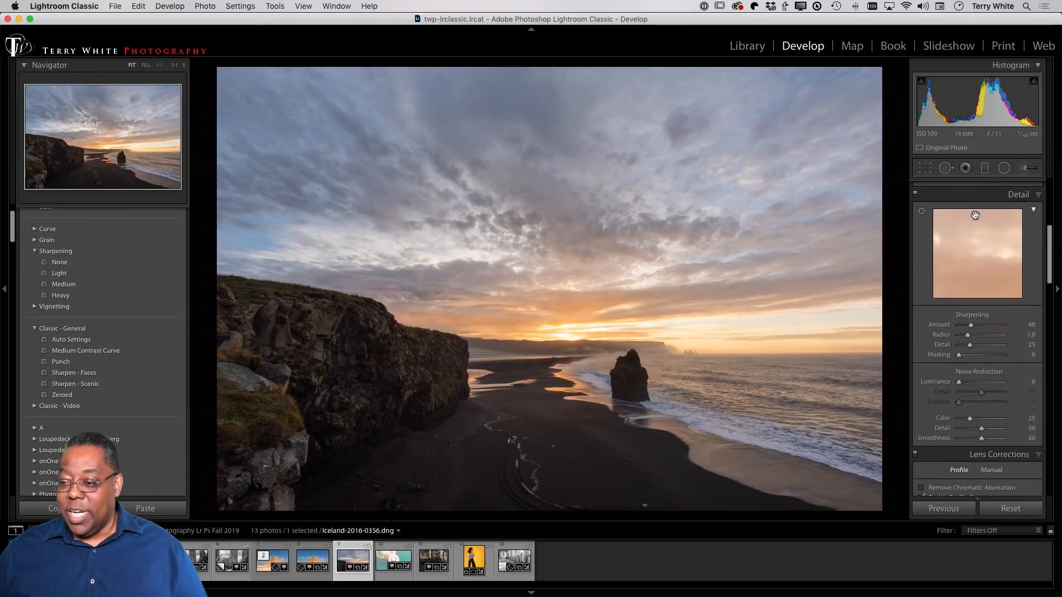
left_click(1012, 215)
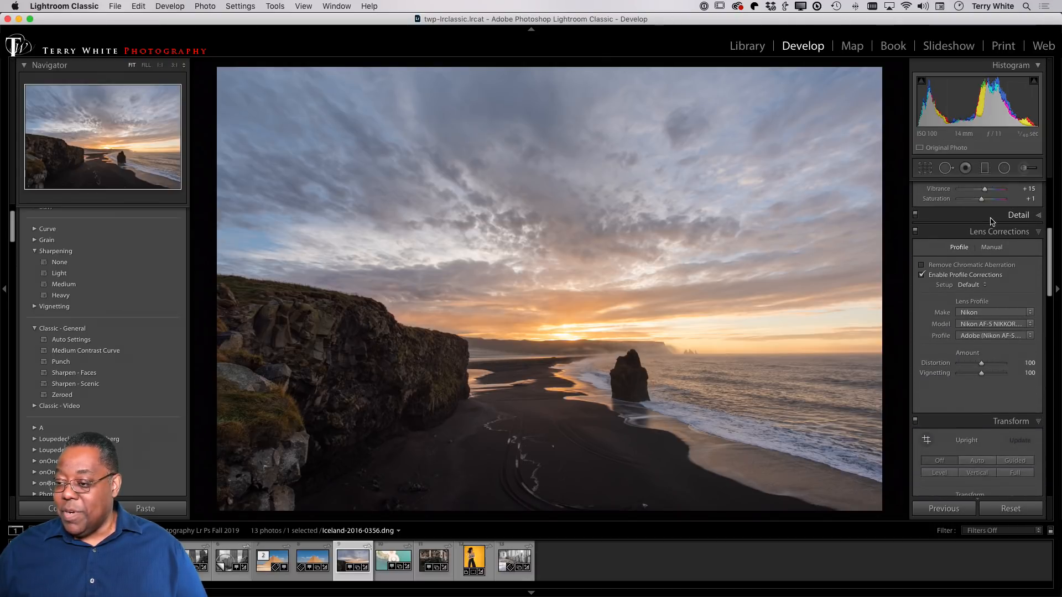
left_click(1036, 232)
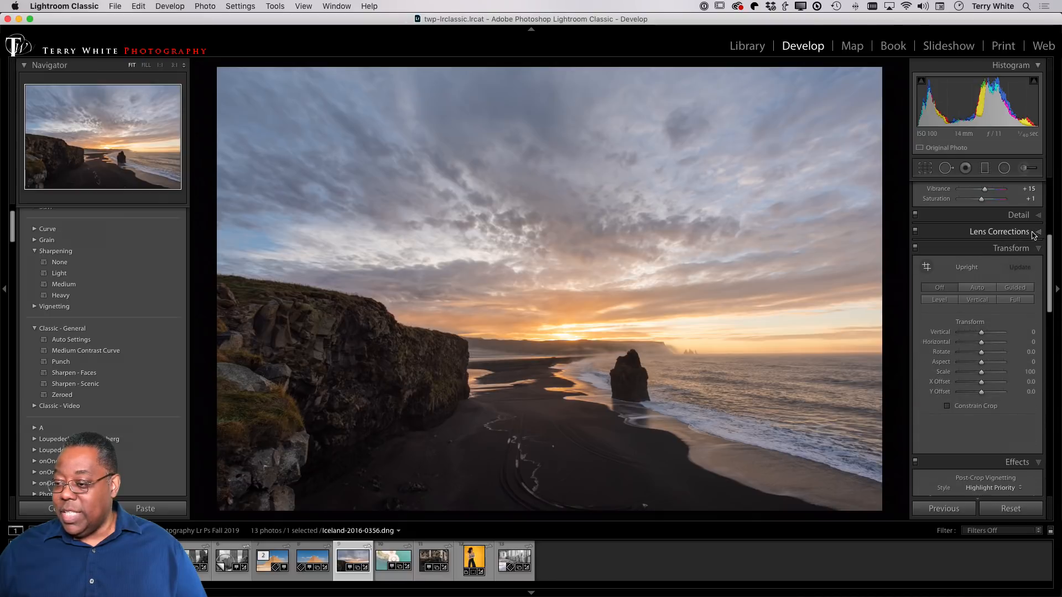
left_click(1038, 247)
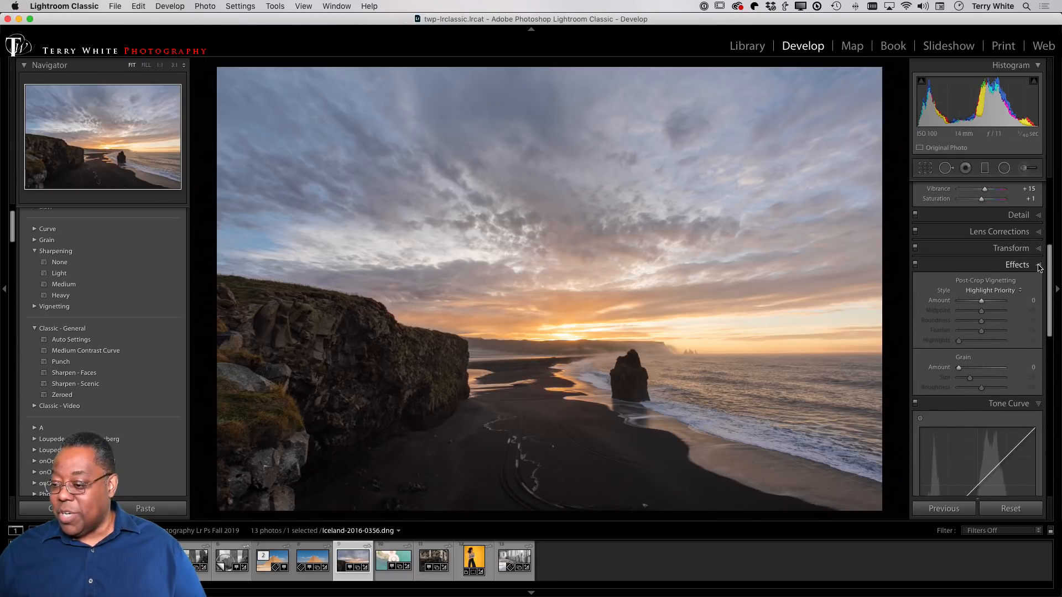
left_click(1039, 266)
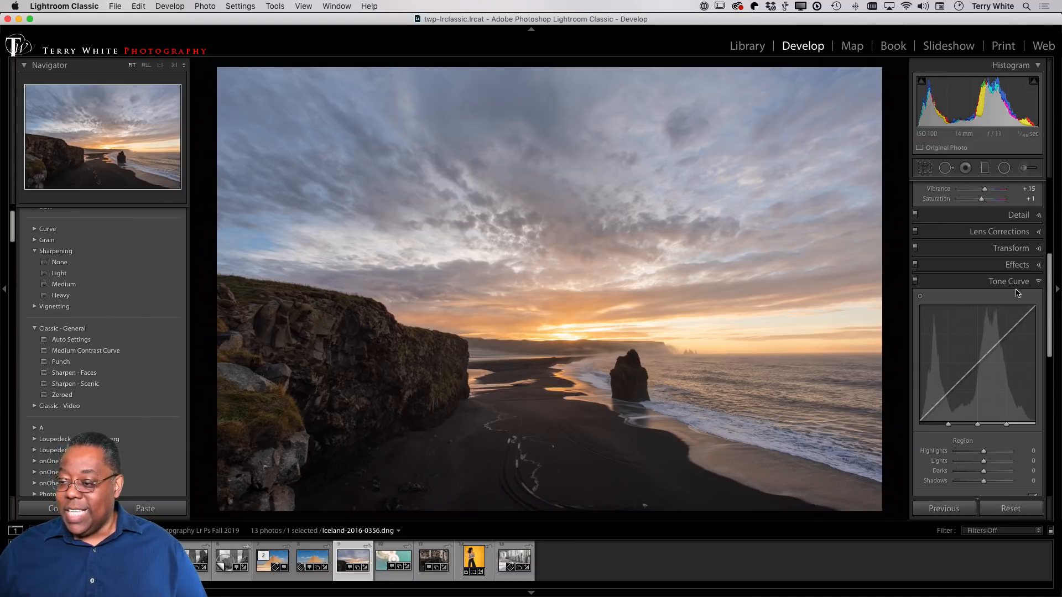
scroll(1002, 299, "down", 2)
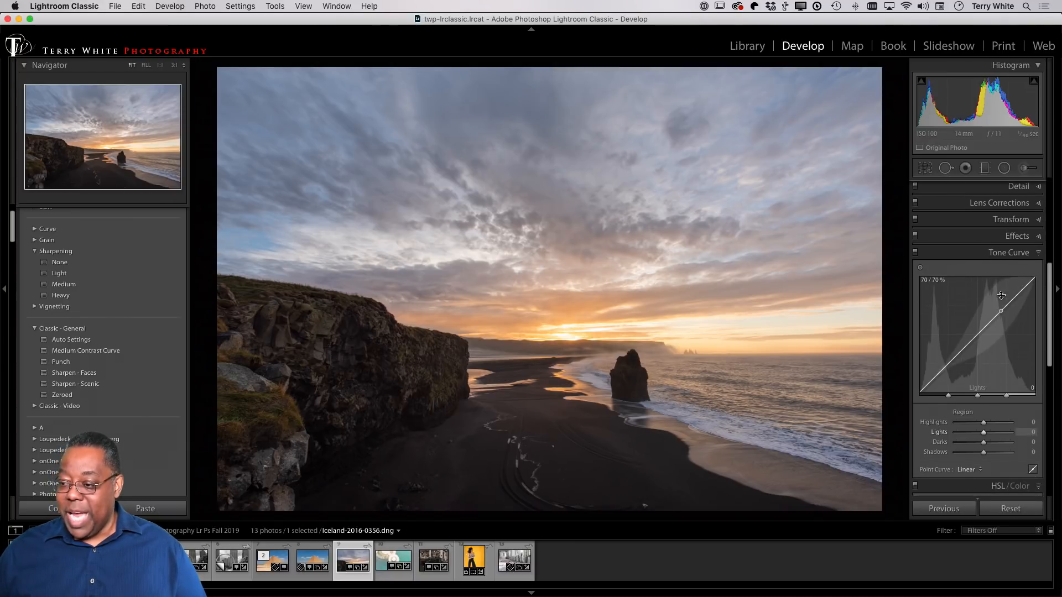
Switch to Lightroom, look over the available profiles, and hide and show the Tone Curve in the Light adjustments
key("super+Tab")
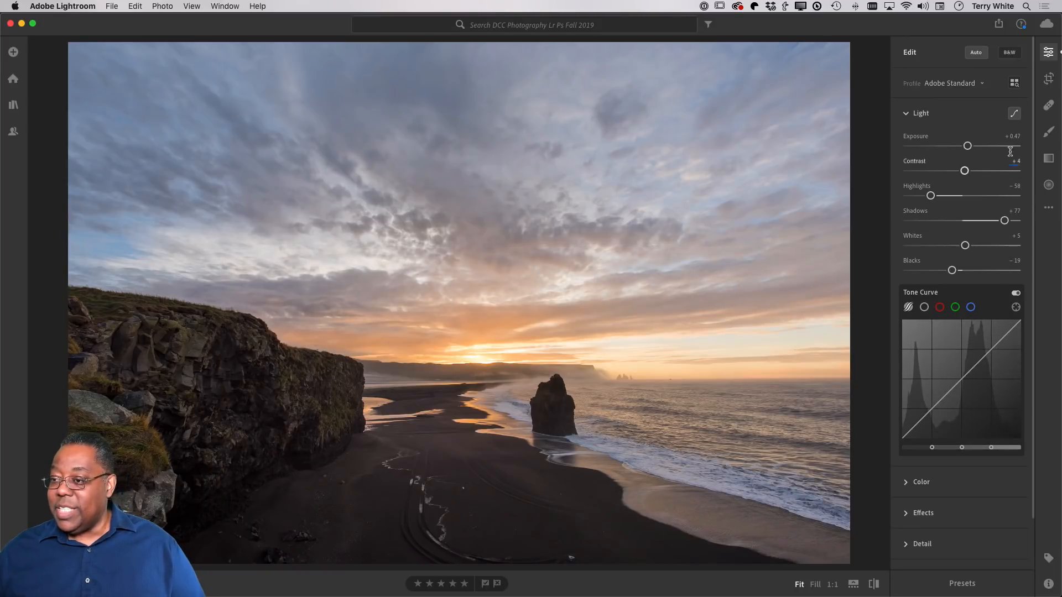
left_click(1014, 83)
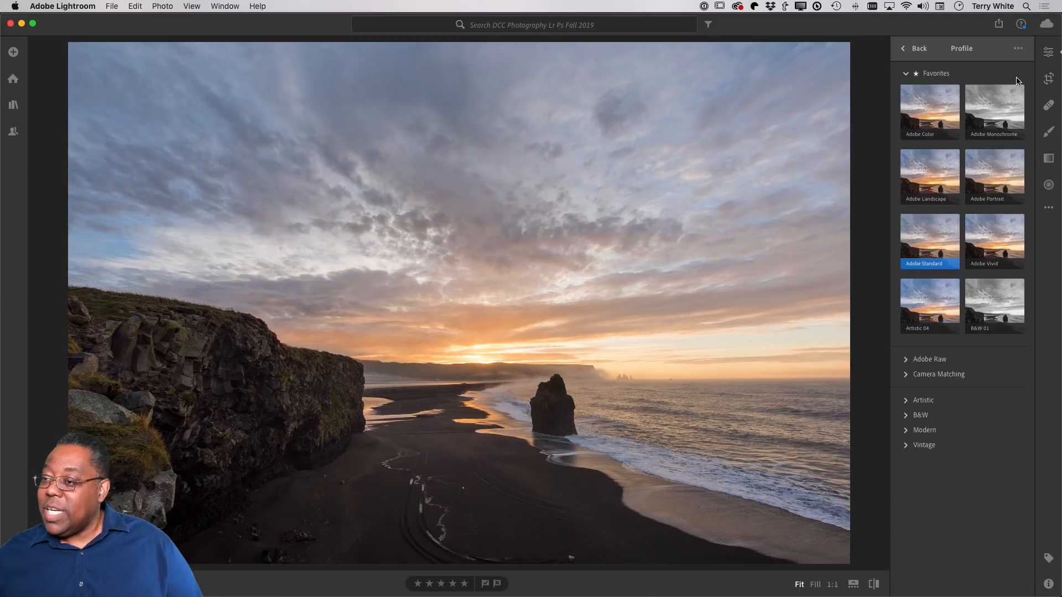
left_click(911, 49)
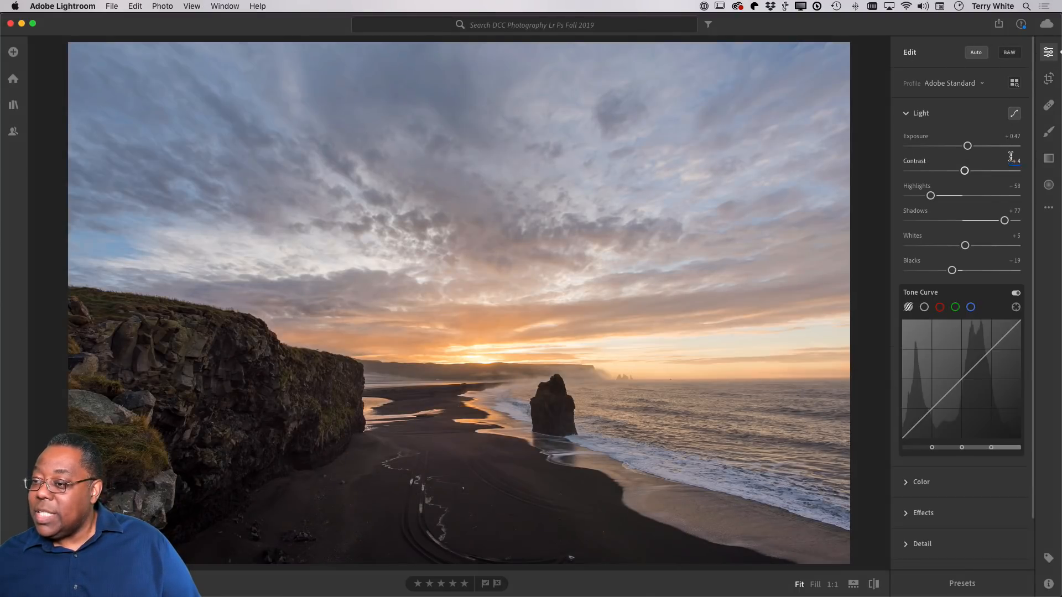
left_click(1014, 115)
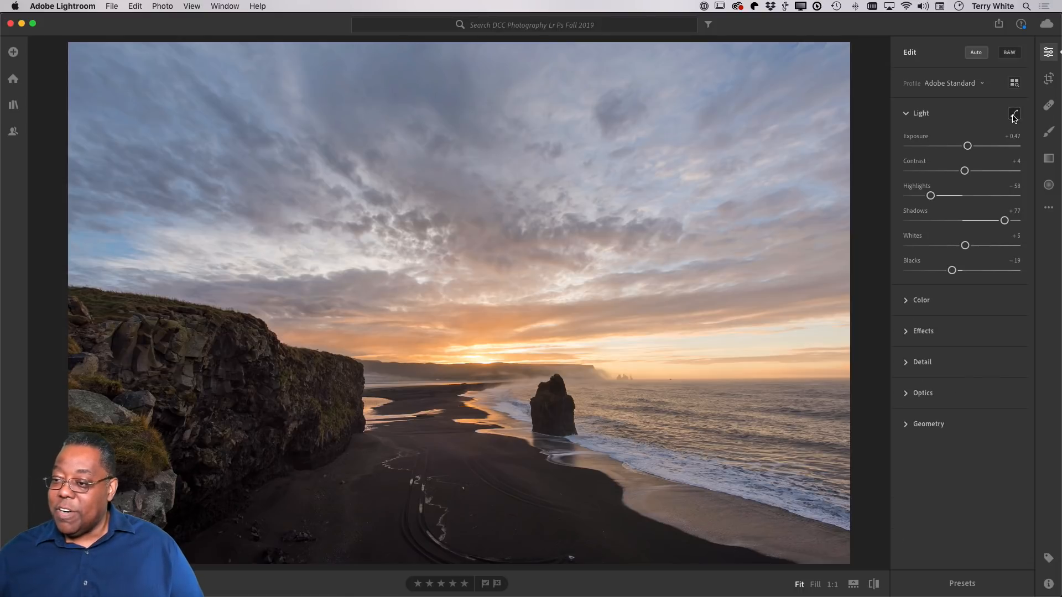
left_click(1014, 115)
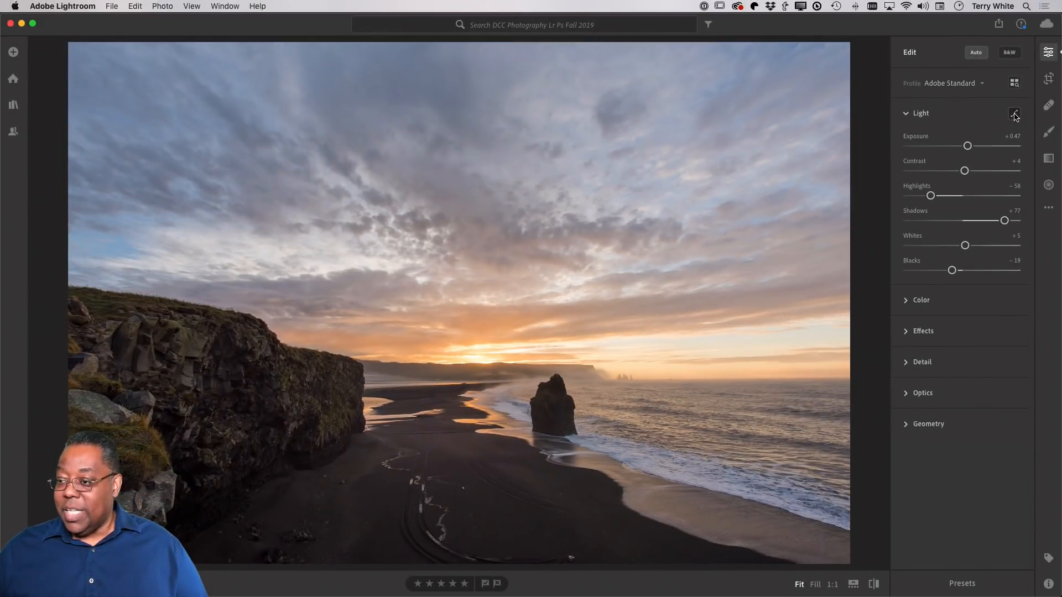
left_click(1015, 115)
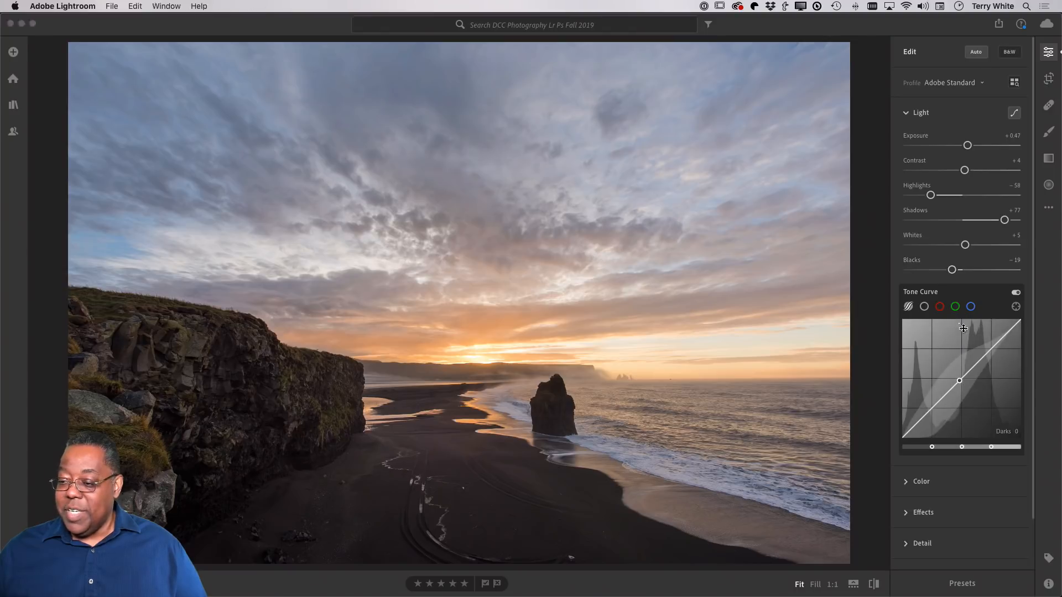
Switch to Lightroom Classic and reshape the beach photo's parametric tone curve to Lights −35, Darks +16 and Shadows +73
key("super+Tab")
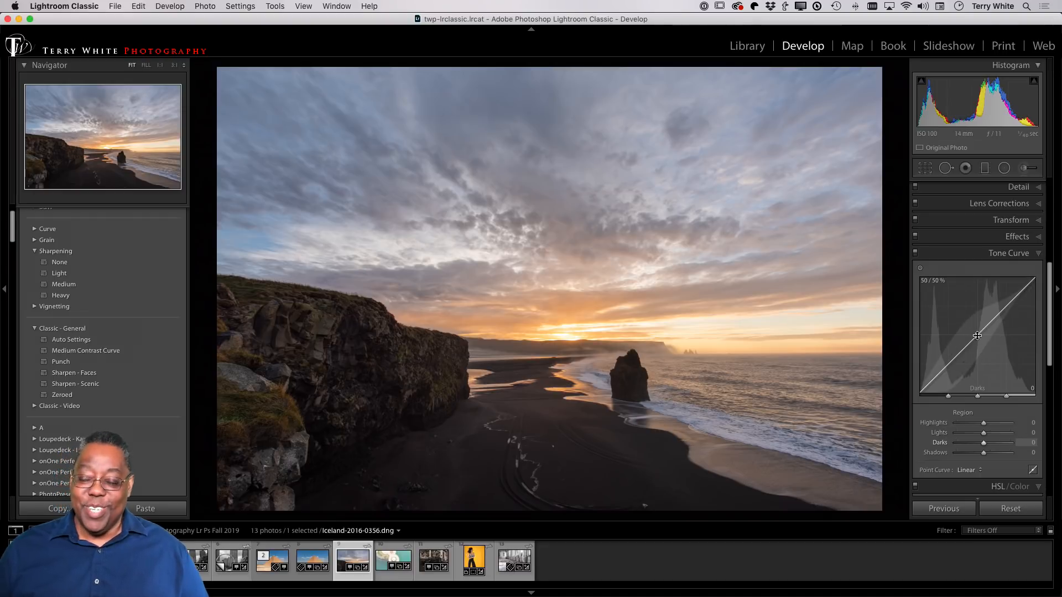
mouse_move(978, 335)
left_mouse_down()
mouse_move(978, 355)
mouse_move(978, 326)
left_mouse_up()
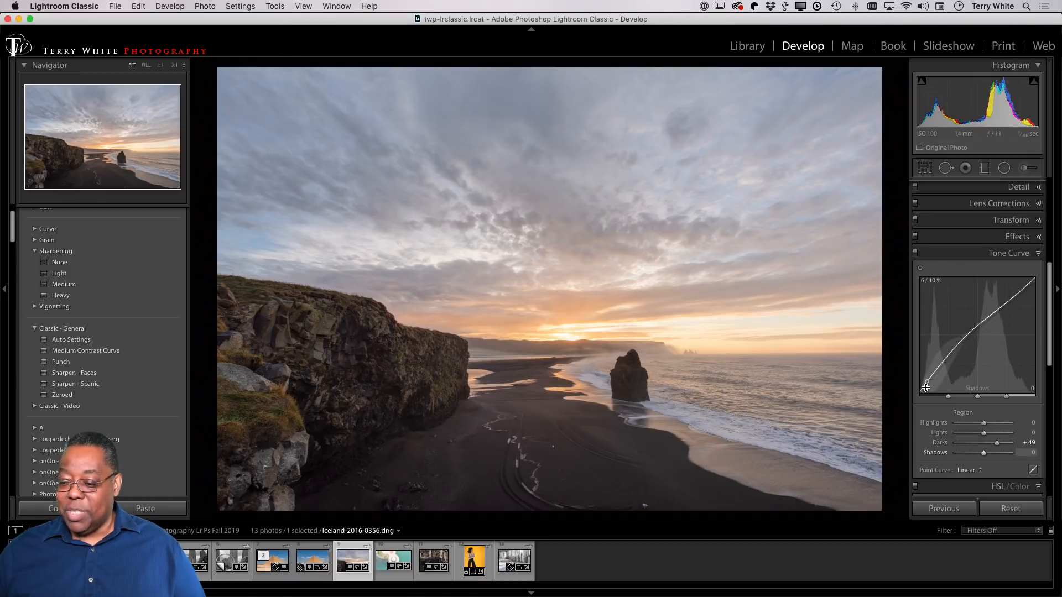
left_click_drag(925, 388, 927, 379)
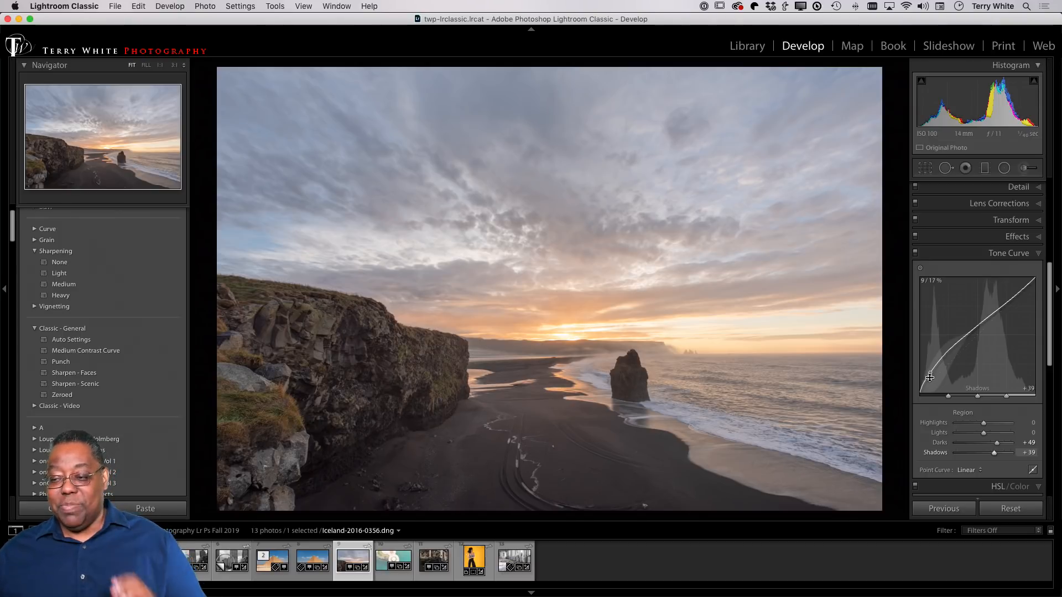
left_click_drag(956, 344, 955, 351)
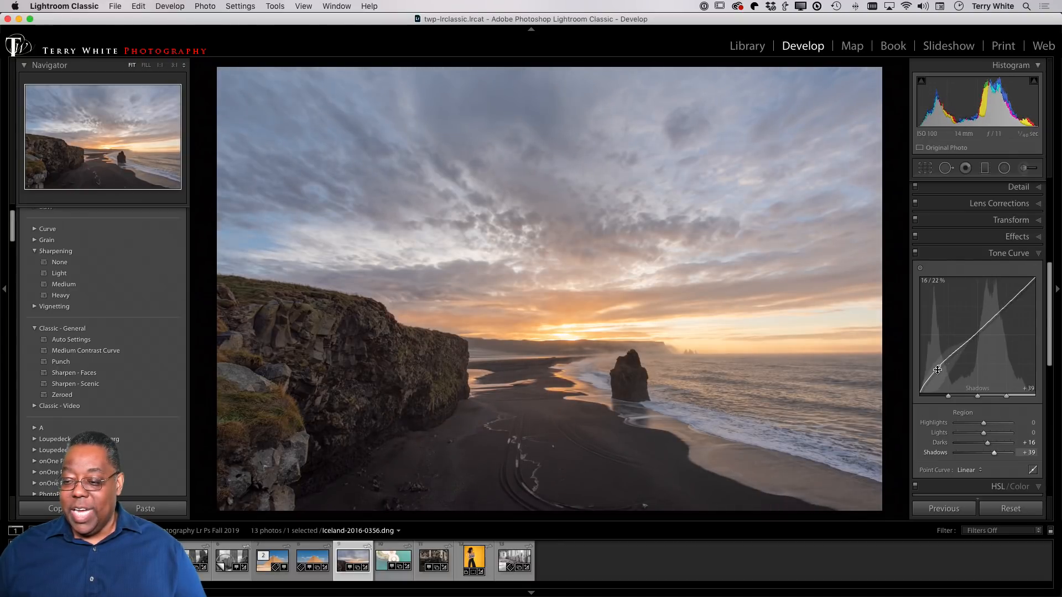
left_click_drag(938, 366, 939, 363)
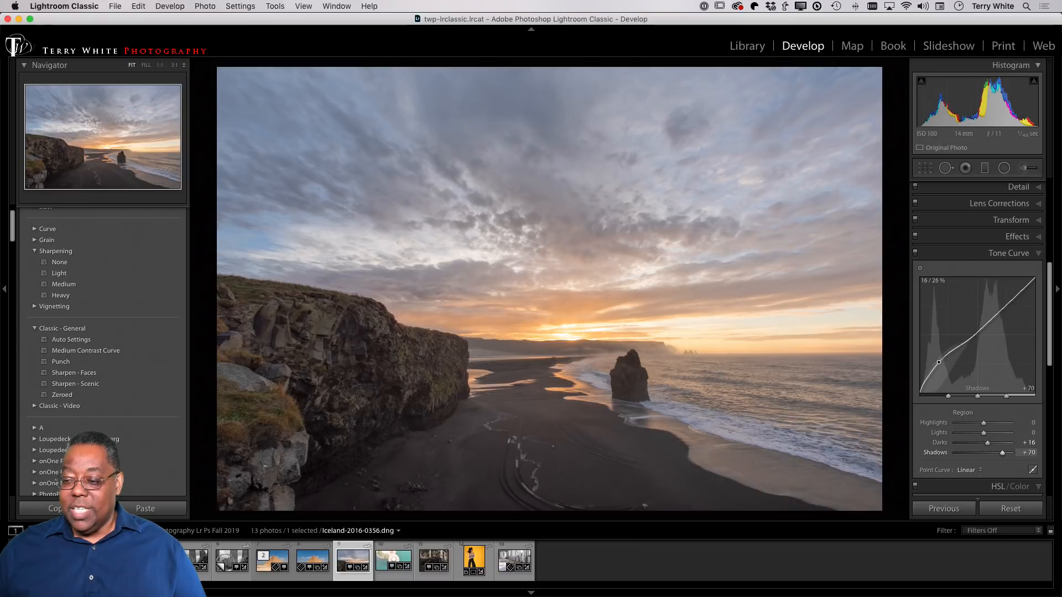
left_click_drag(984, 324, 986, 336)
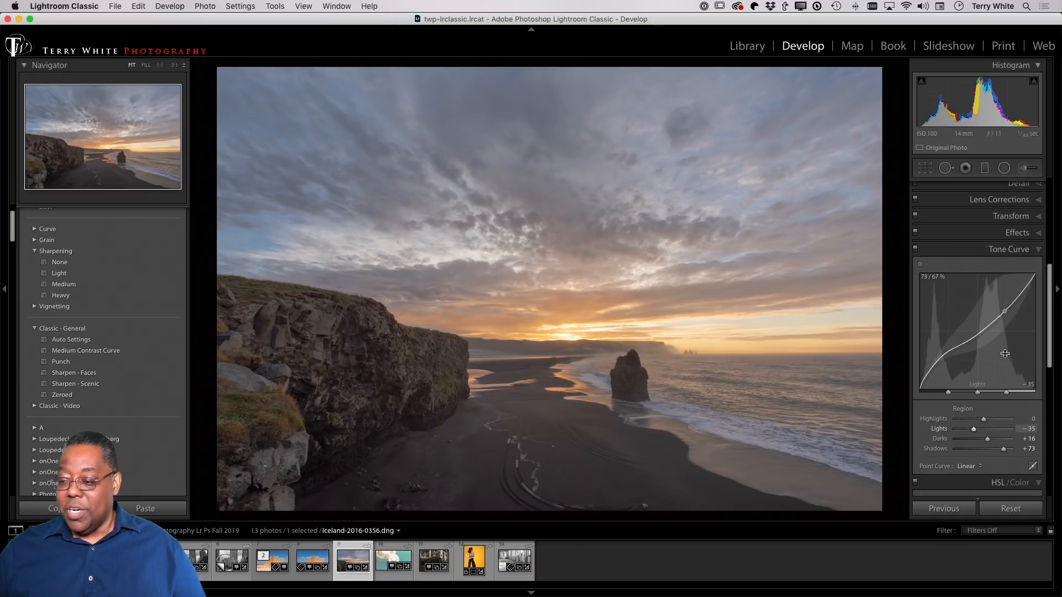
Undo all the Lights, Darks and Shadows changes made to the parametric tone curve
scroll(1002, 352, "down", 3)
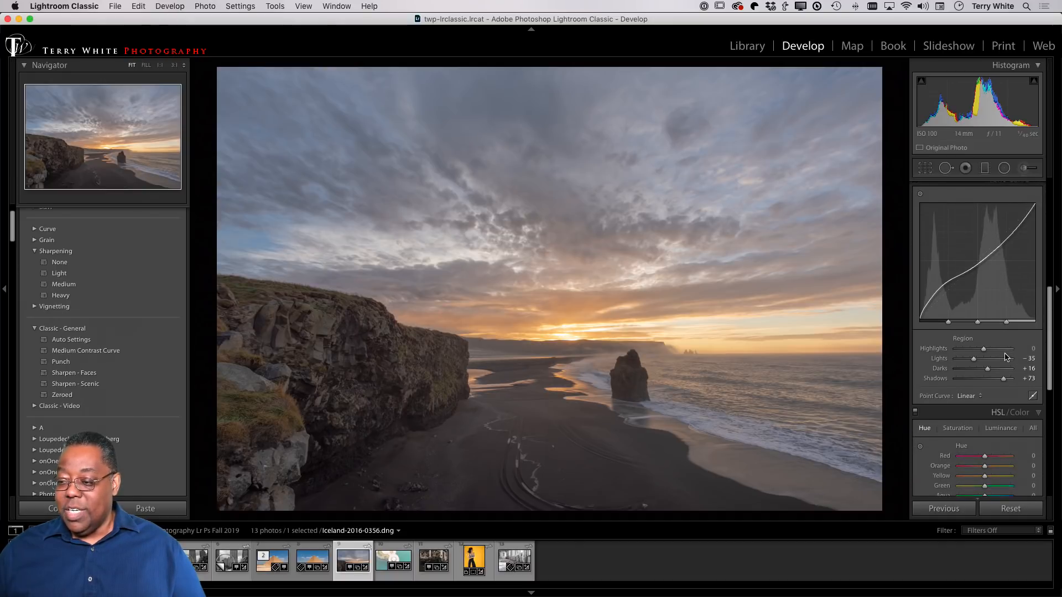
key("super+z")
key("super+z")
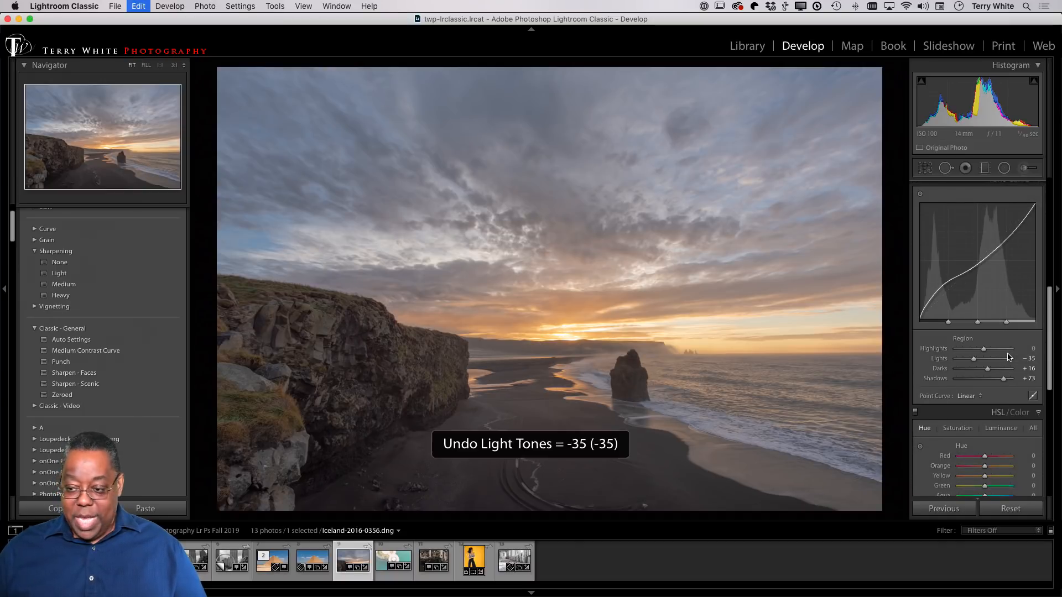
key("super+z")
key("super+z")
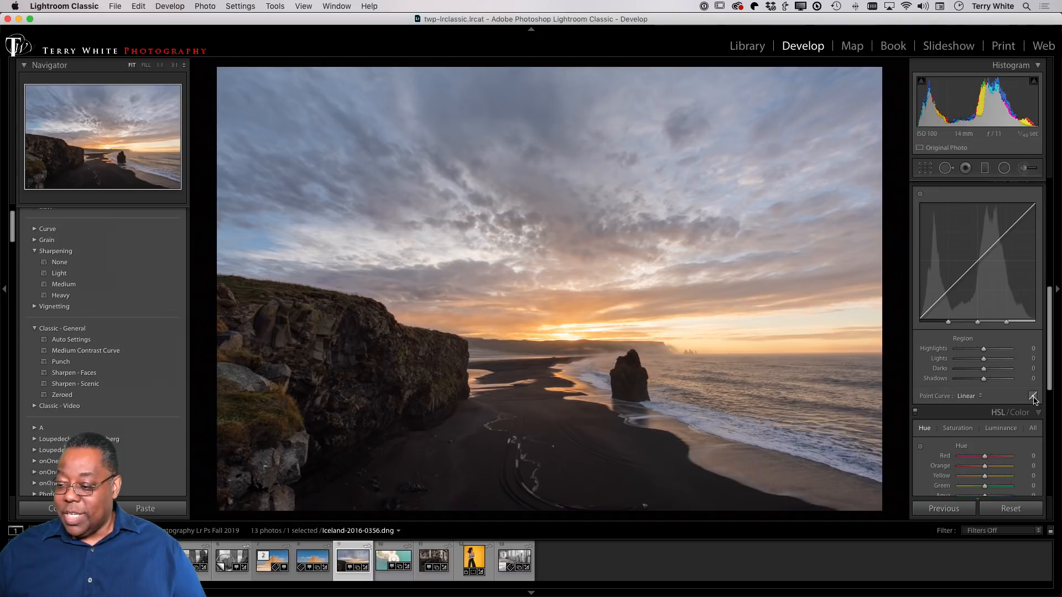
Switch the Tone Curve to point curve editing and add a control point near the middle of the RGB curve
left_click(1032, 396)
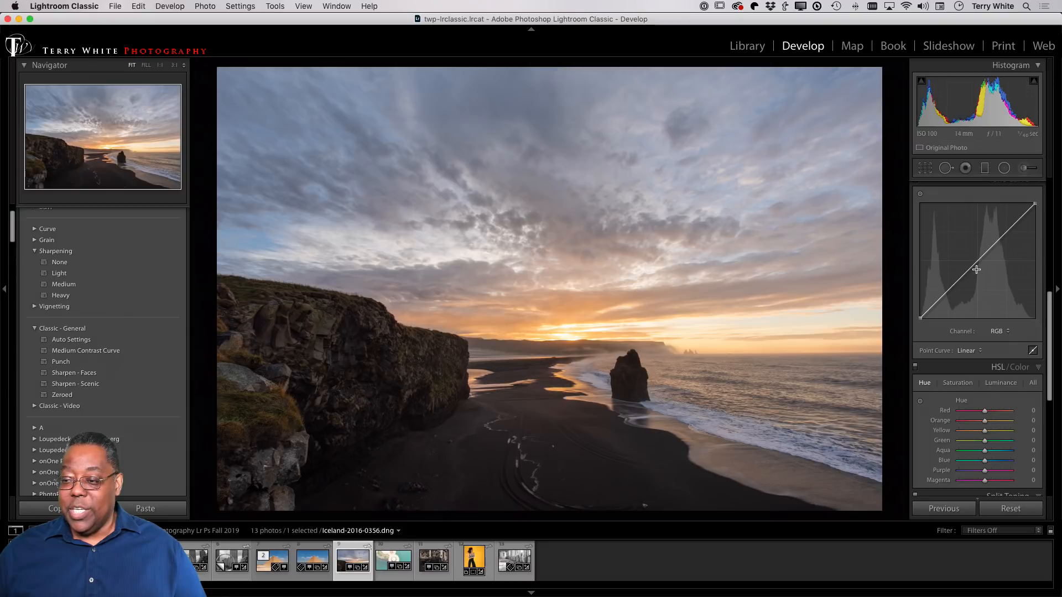
mouse_move(973, 268)
left_mouse_down()
mouse_move(977, 281)
mouse_move(978, 262)
left_mouse_up()
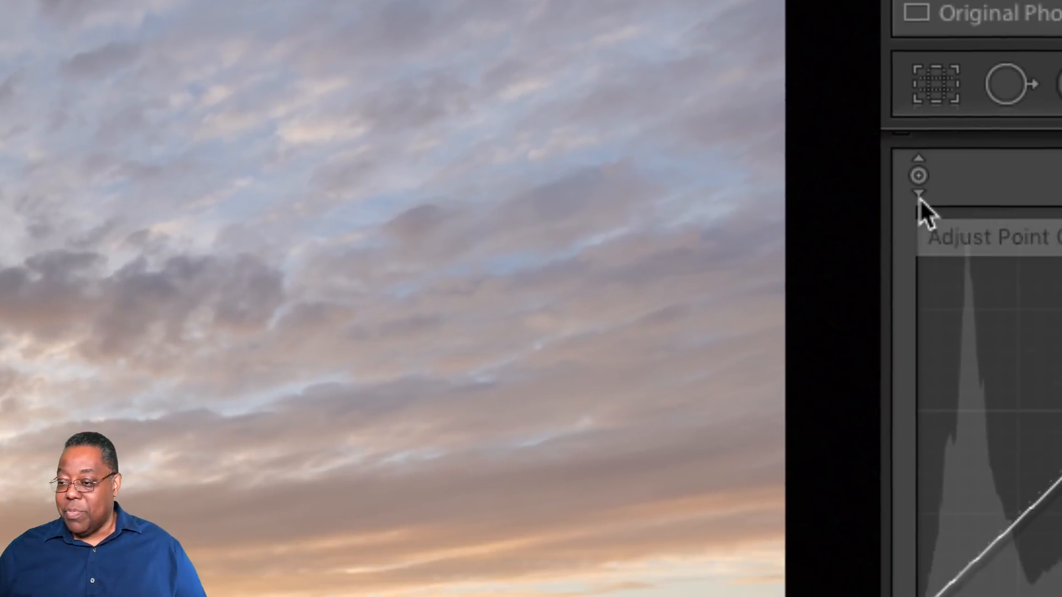
Try reshaping the RGB point curve with targeted adjustments on sky tones in the photo, and undo those adjustments back to the midpoint-only curve
left_click(921, 190)
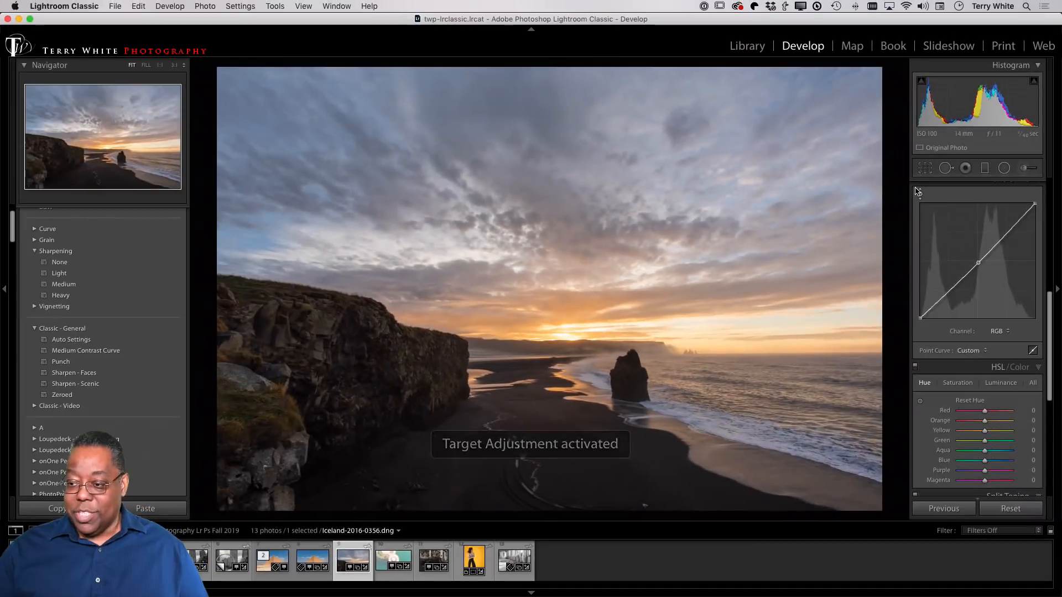
mouse_move(474, 128)
left_mouse_down()
mouse_move(474, 83)
mouse_move(474, 188)
mouse_move(474, 97)
mouse_move(474, 138)
mouse_move(474, 125)
left_mouse_up()
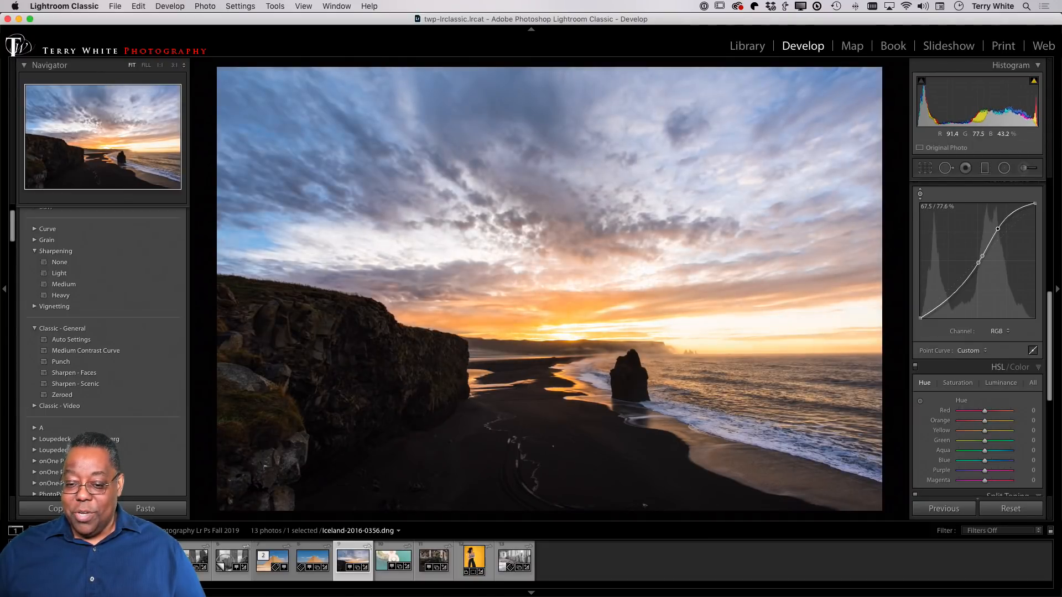
left_click_drag(392, 262, 392, 283)
key("super+z")
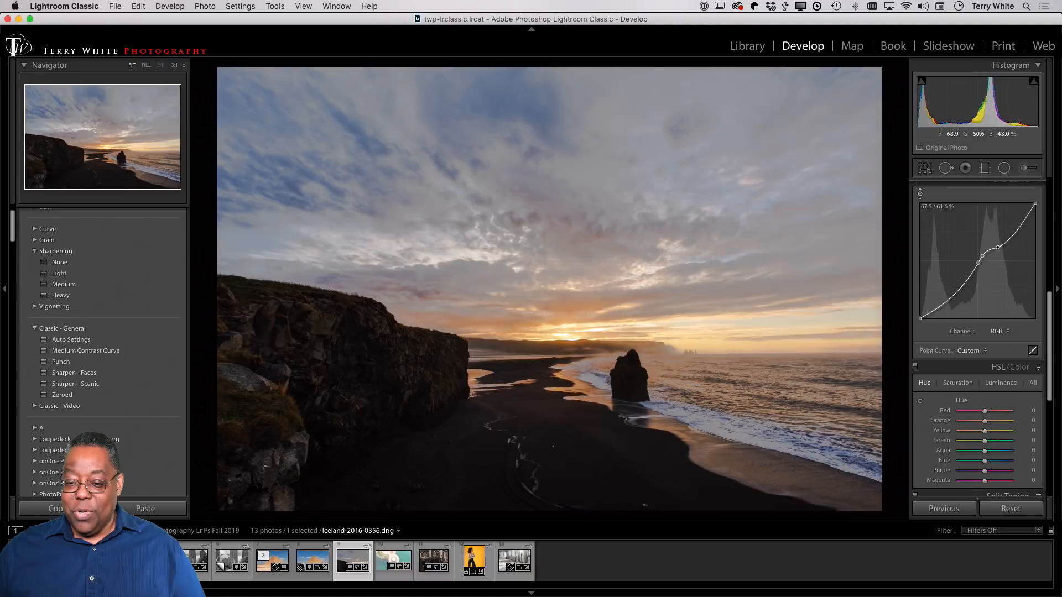
key("Down")
key("Down")
key("Down")
key("Up")
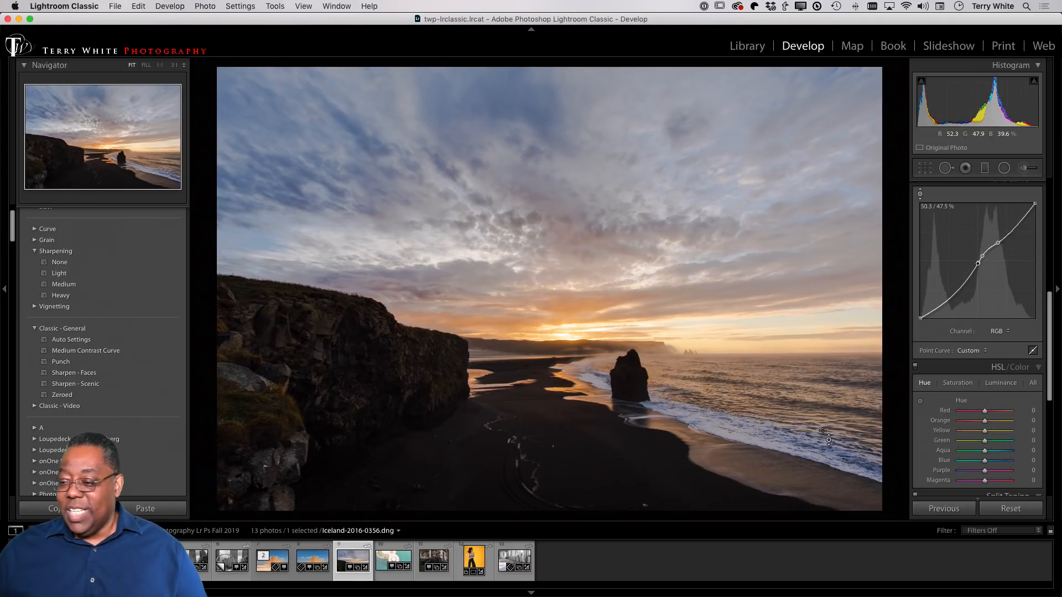
scroll(1019, 344, "up", 4)
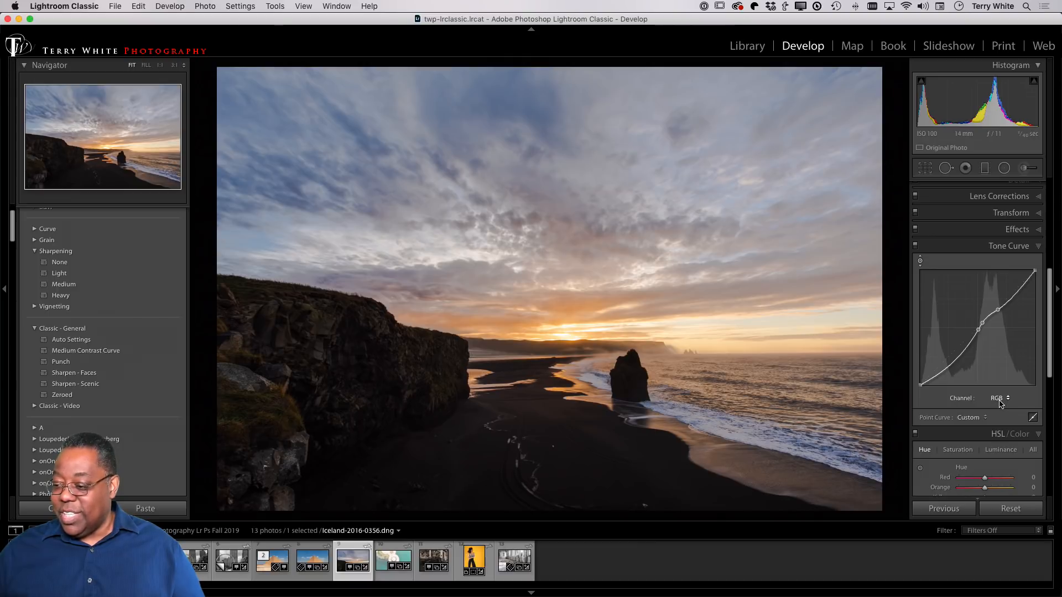
key("super+z")
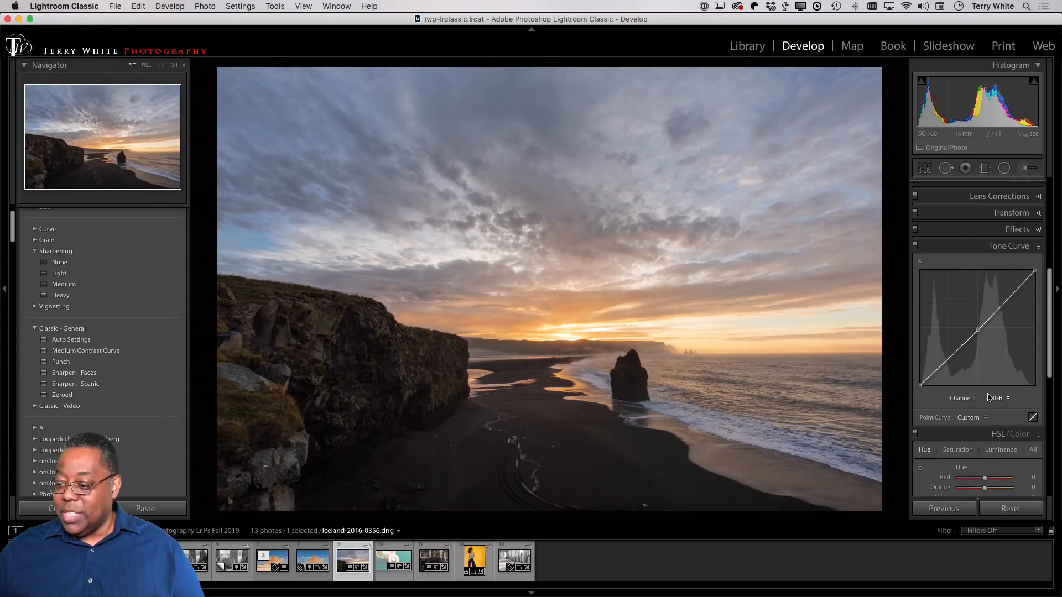
Try raising the Red channel's point curve and nudging the Green channel's with targeted adjustments on the sunset sky tones
left_click(996, 399)
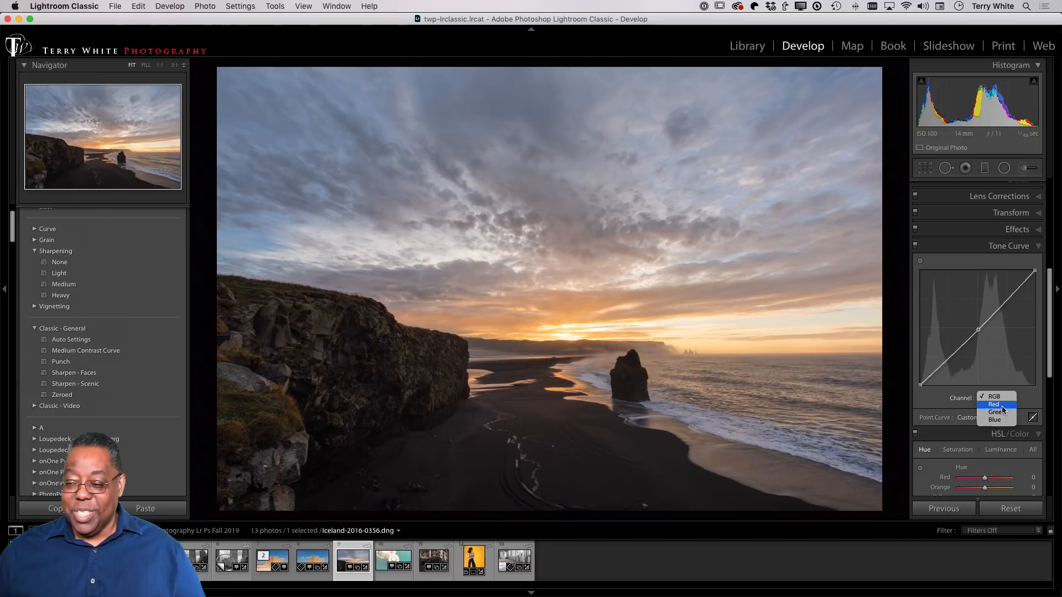
left_click(995, 404)
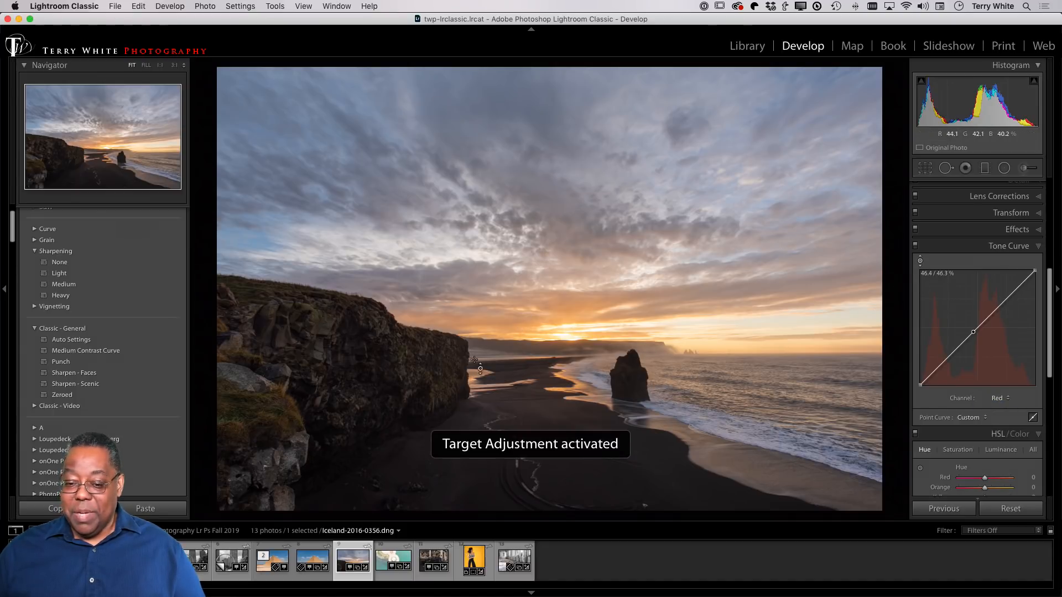
mouse_move(525, 326)
left_mouse_down()
mouse_move(525, 360)
mouse_move(526, 307)
left_mouse_up()
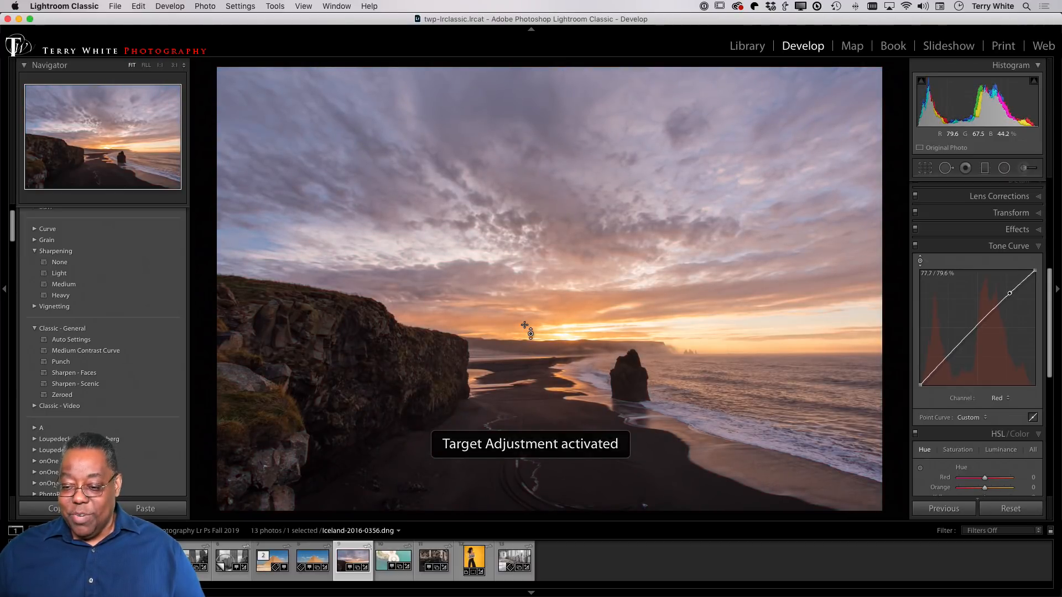
left_click(1001, 398)
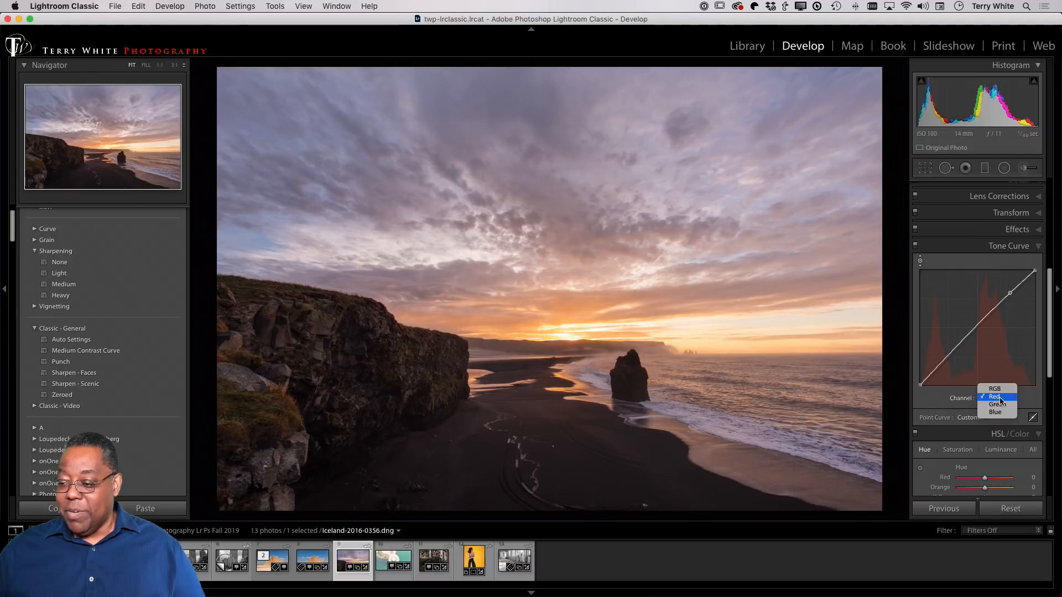
left_click(996, 408)
mouse_move(697, 315)
left_mouse_down()
mouse_move(697, 348)
mouse_move(700, 314)
left_mouse_up()
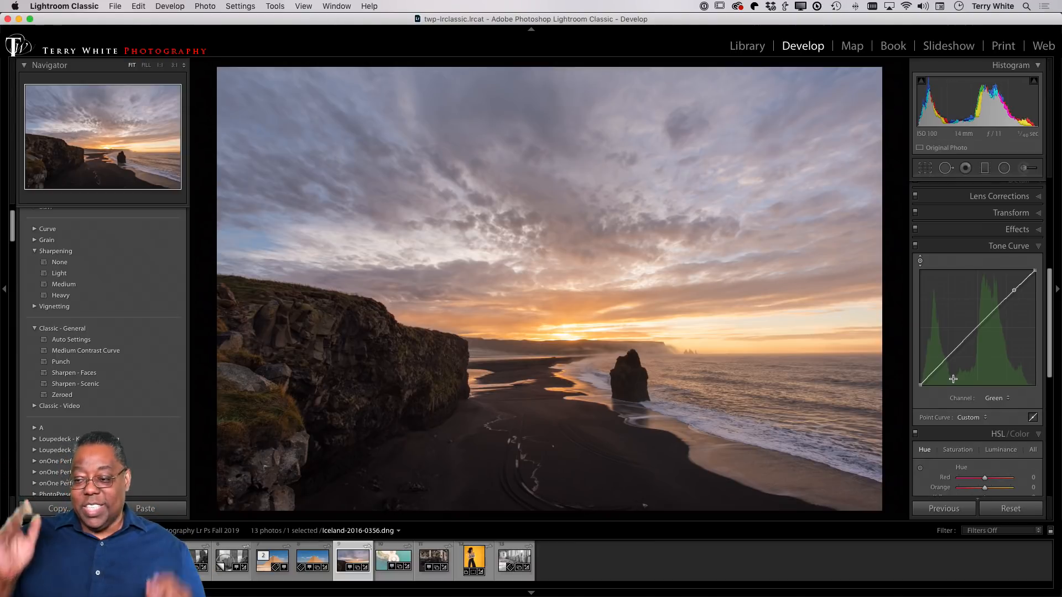
Try pulling the Blue channel's point curve slightly down near its middle to warm the photo
left_click(1006, 403)
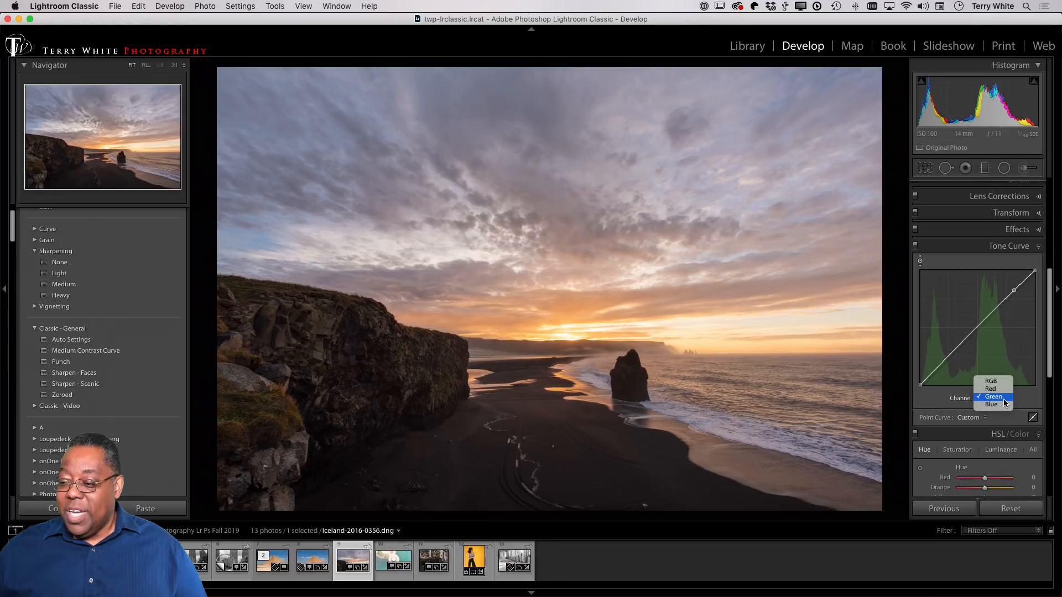
left_click(998, 404)
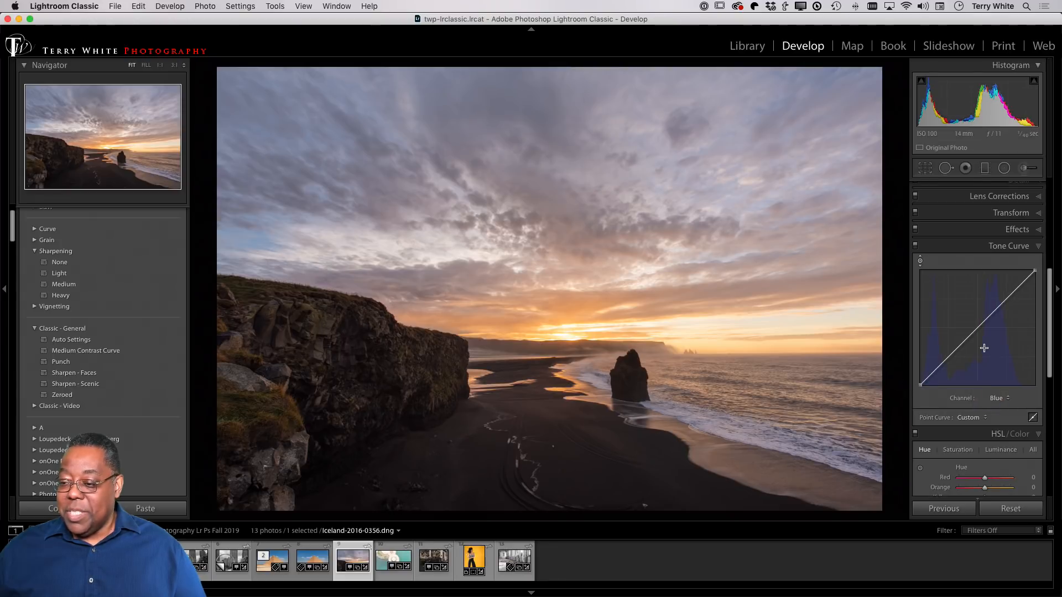
mouse_move(972, 334)
left_mouse_down()
mouse_move(972, 315)
mouse_move(974, 340)
left_mouse_up()
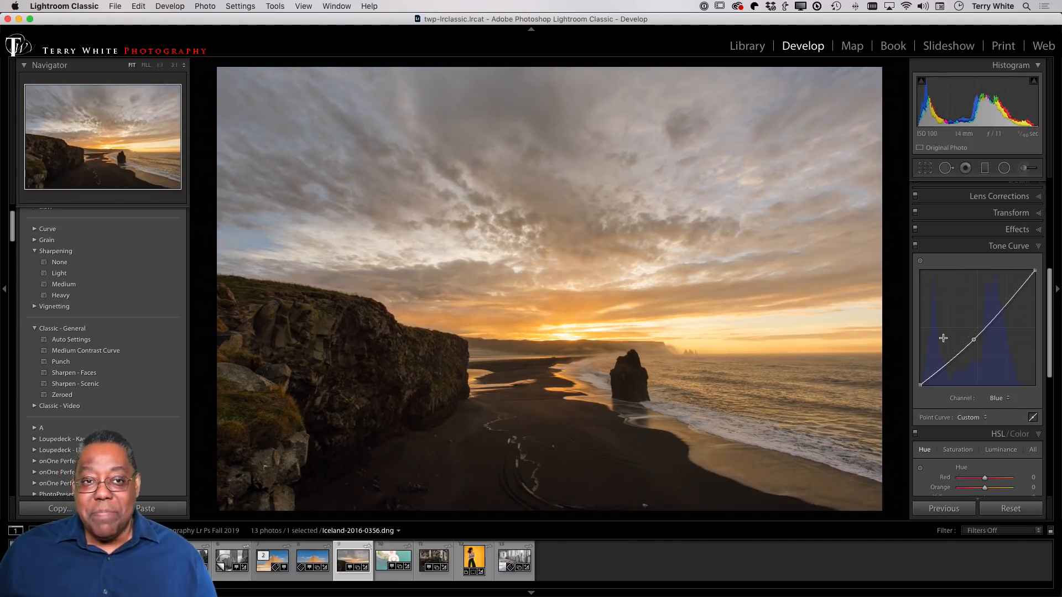
Undo the Red, Green and Blue curve edits, the RGB point and the earlier tone adjustments back to the unedited photo
key("super+z")
key("super+z")
key("super+z")
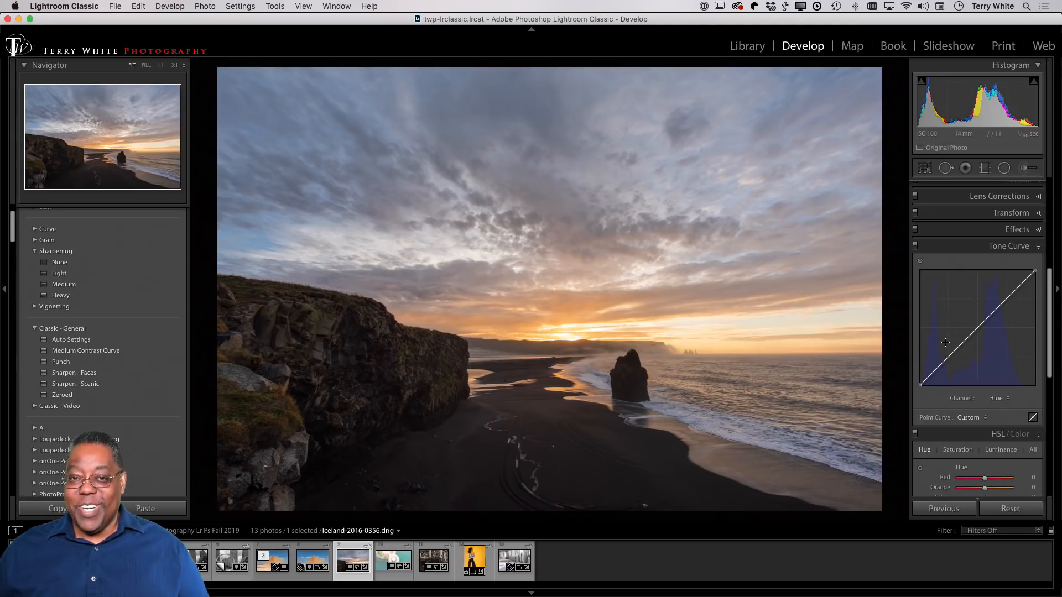
key("super+z")
key("super+z")
key("super+z")
key("super+z")
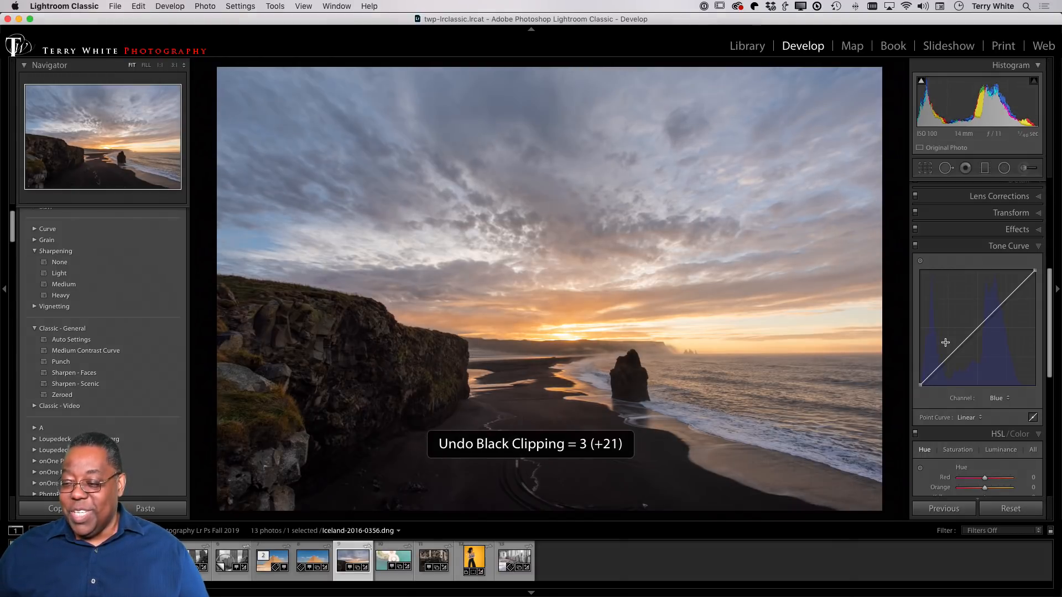
key("super+z")
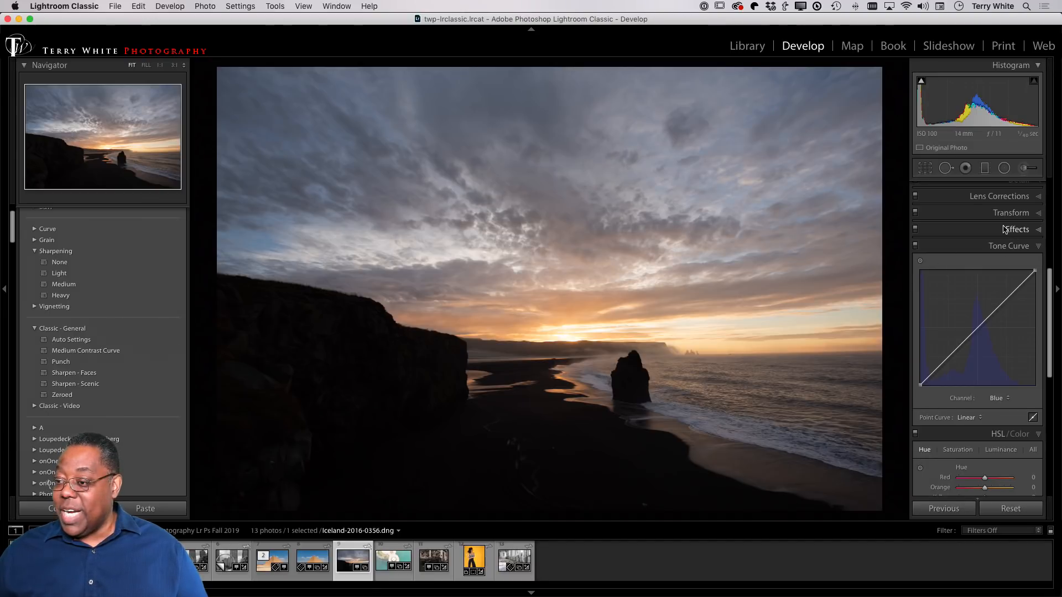
Apply the automatic tone adjustments to the beach photo and collapse the Tone Curve controls to expose HSL
scroll(1012, 232, "up", 10)
left_click(1023, 285)
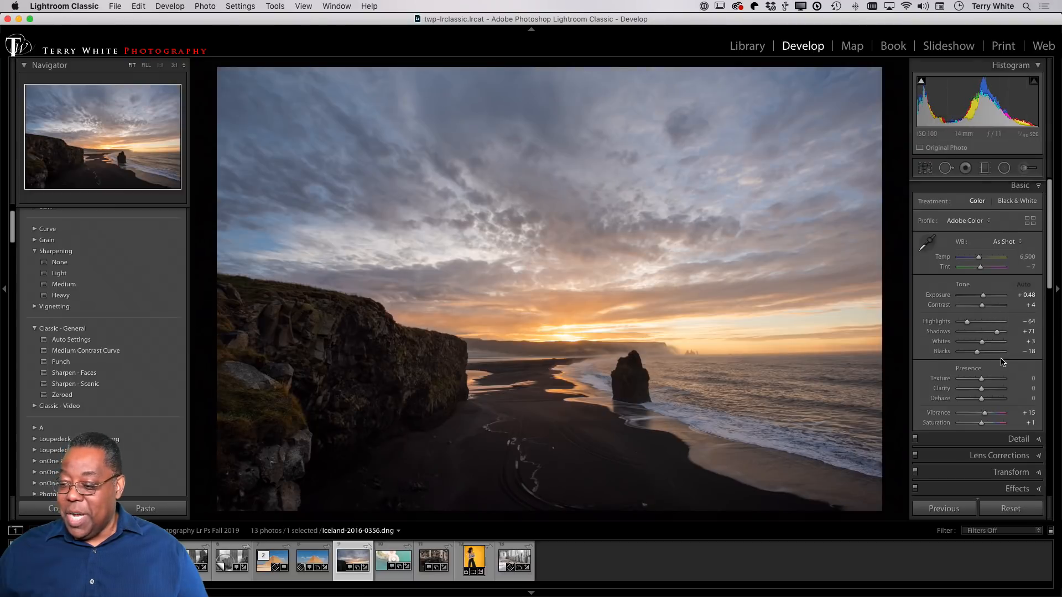
scroll(1004, 340, "down", 8)
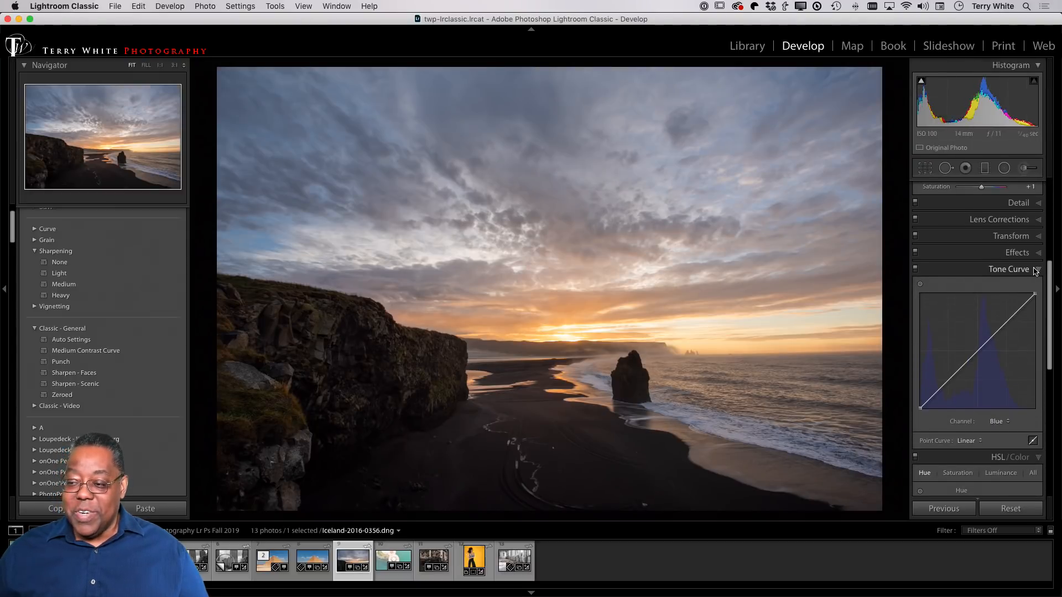
left_click(1033, 269)
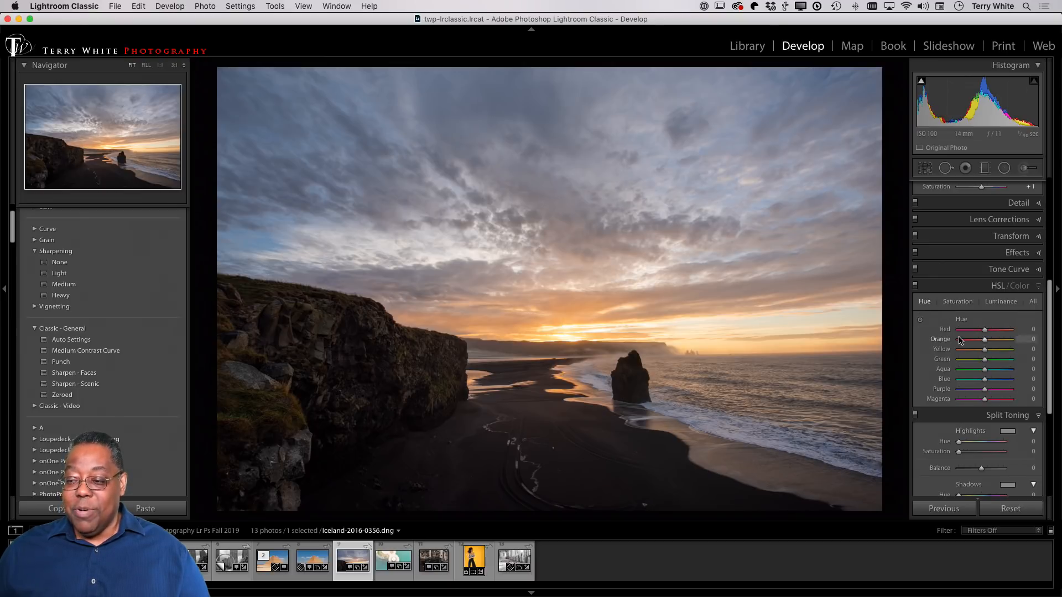
Compare the HSL Hue and Saturation controls and set the Blue saturation to −1
left_click(959, 302)
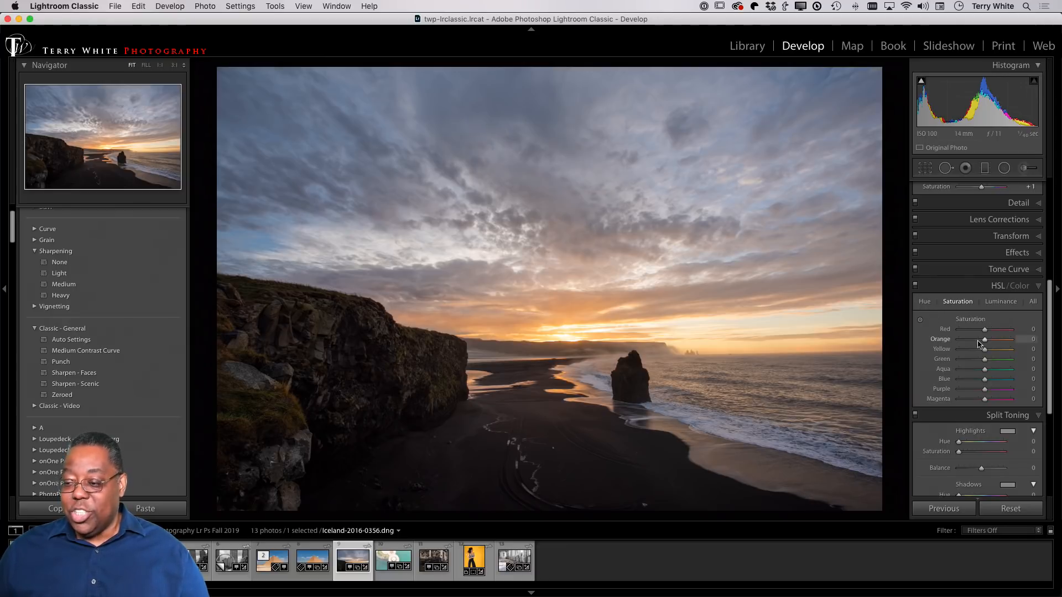
left_click(924, 303)
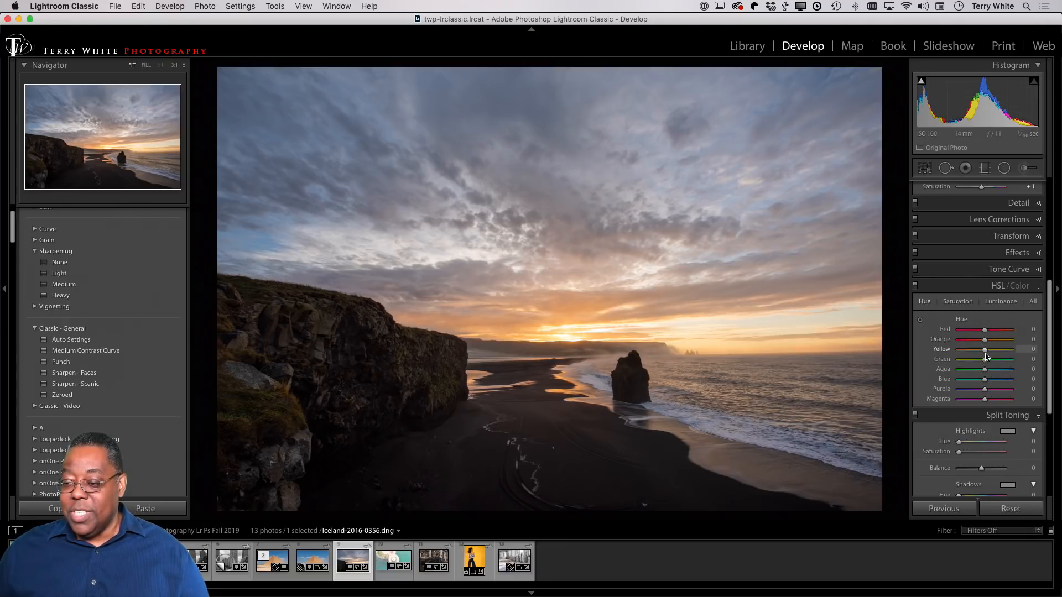
mouse_move(988, 352)
left_mouse_down()
mouse_move(929, 354)
mouse_move(986, 359)
left_mouse_up()
left_click(957, 302)
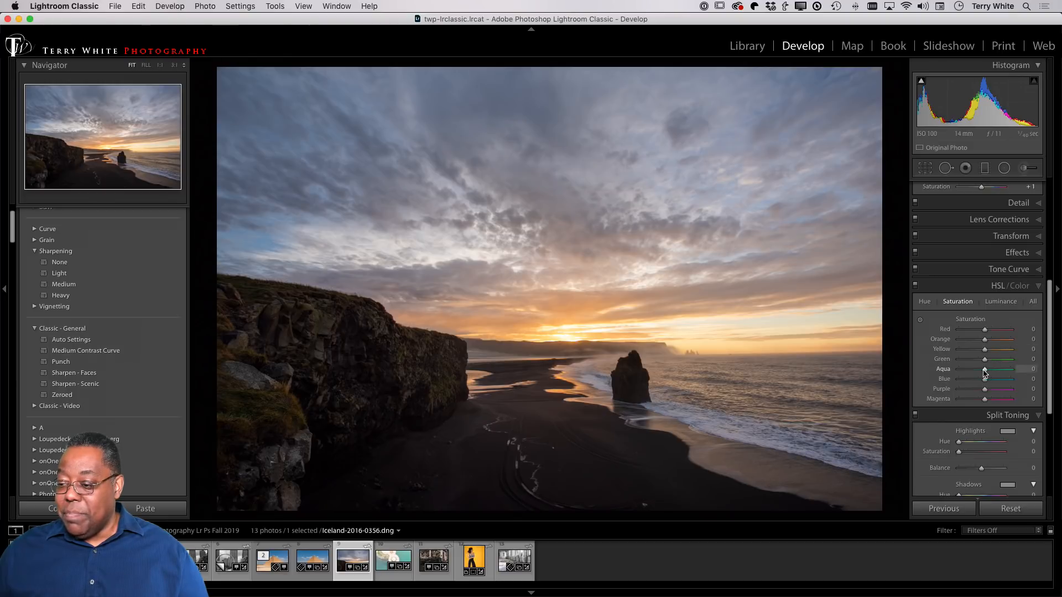
mouse_move(985, 382)
left_mouse_down()
mouse_move(1030, 382)
mouse_move(976, 382)
mouse_move(1023, 382)
mouse_move(985, 385)
left_mouse_up()
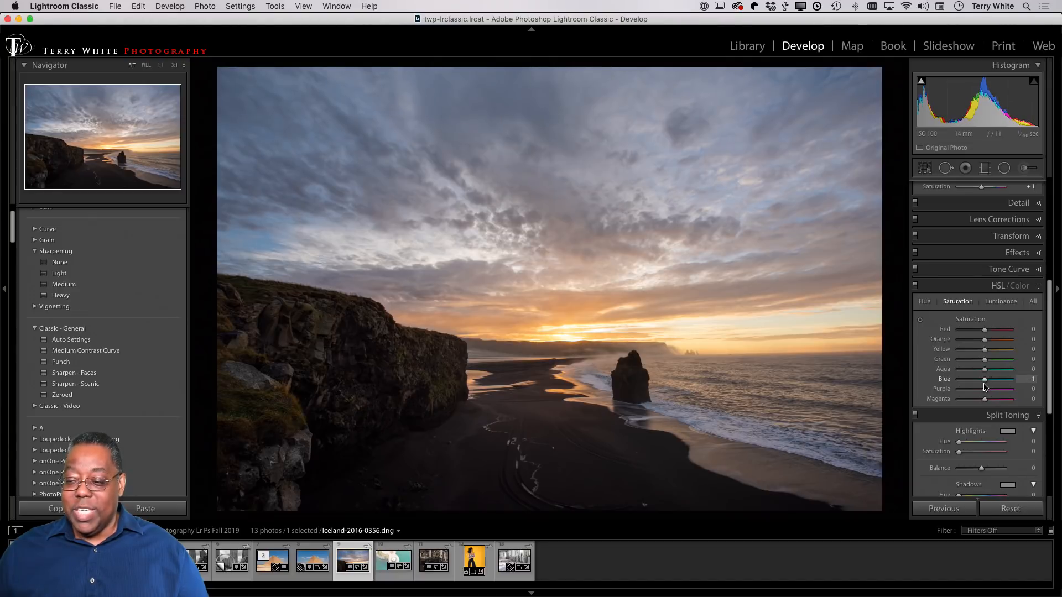
Use targeted saturation adjustments on sky, sunset, rocks and grass: Blue +22, Purple +1, Red −24, Orange −7, Yellow +16, Green +1
left_click(921, 321)
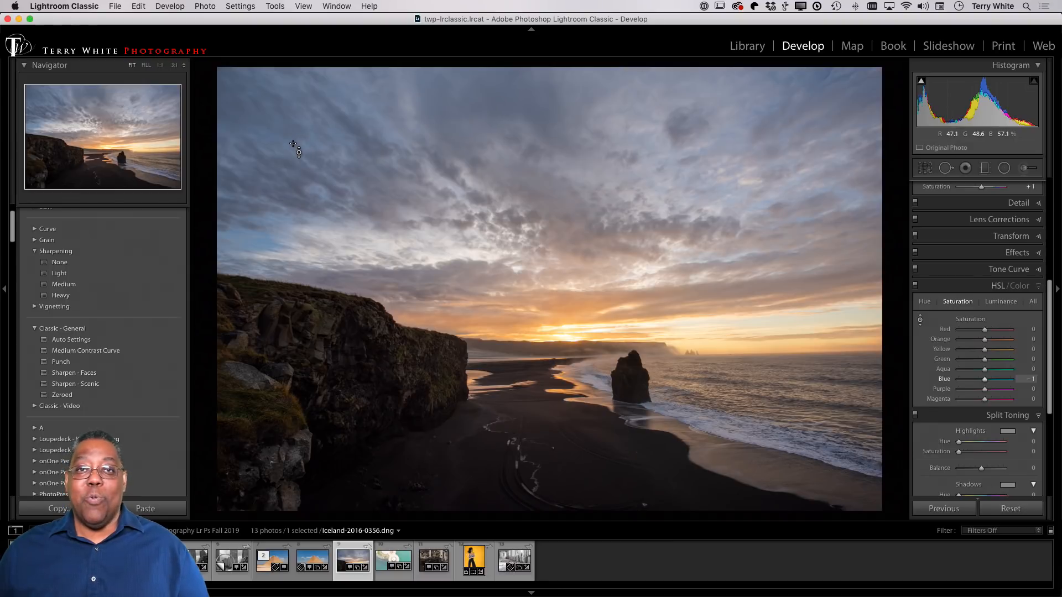
mouse_move(278, 151)
left_mouse_down()
mouse_move(278, 121)
mouse_move(278, 139)
left_mouse_up()
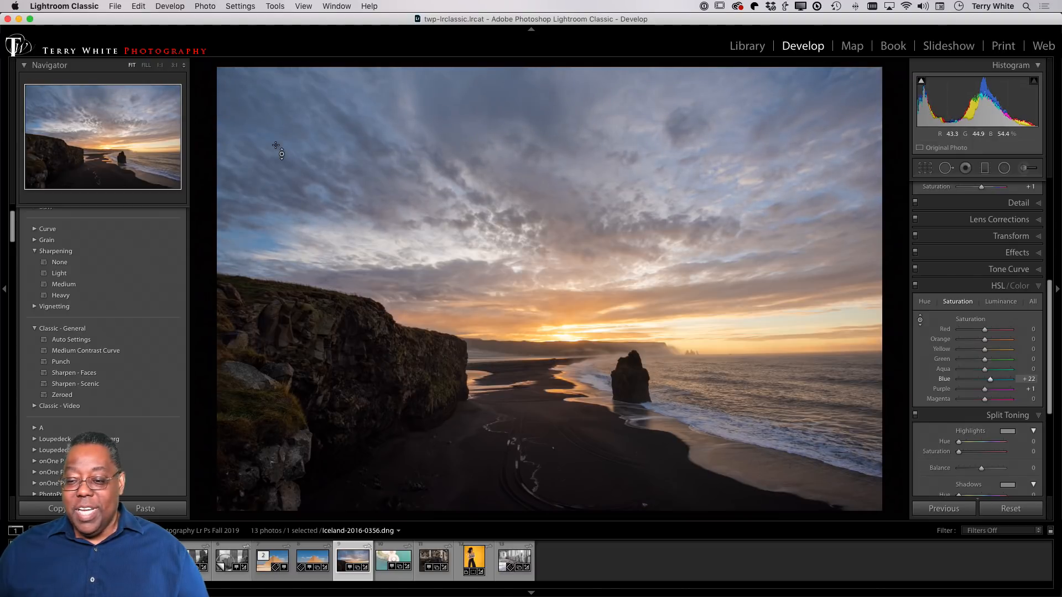
left_click_drag(607, 311, 569, 321)
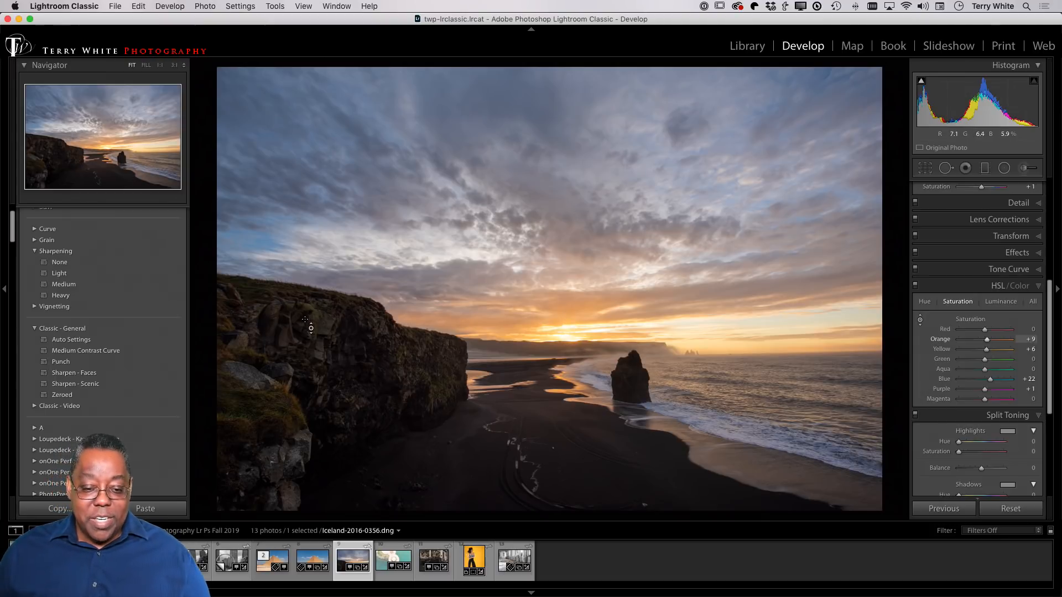
left_click_drag(307, 330, 306, 347)
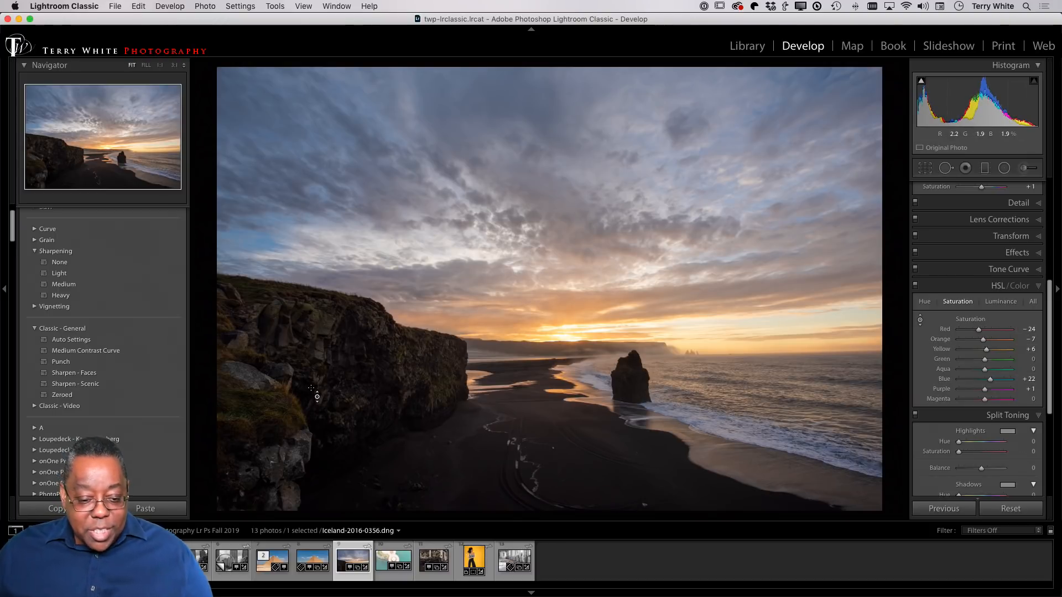
mouse_move(278, 417)
left_mouse_down()
mouse_move(277, 461)
mouse_move(284, 411)
left_mouse_up()
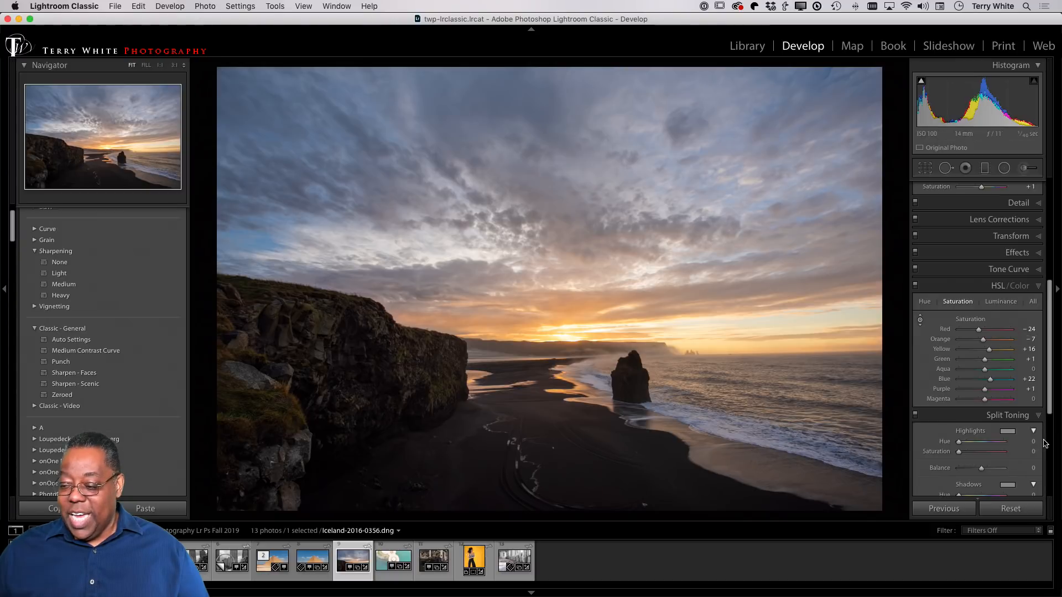
Reset all Develop adjustments on the beach photo and enable lens profile corrections
left_click(1016, 510)
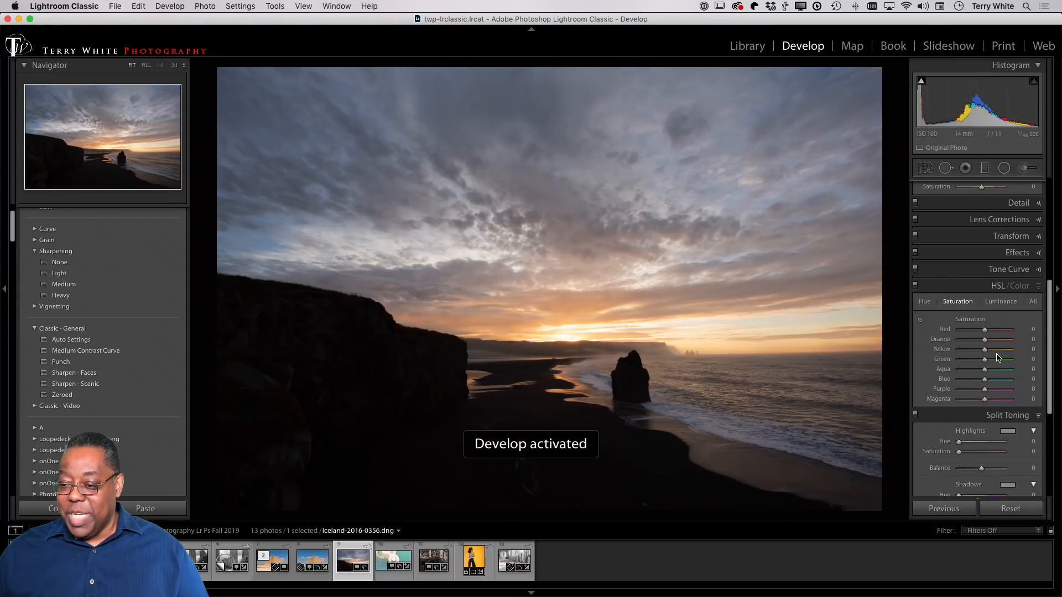
left_click(999, 219)
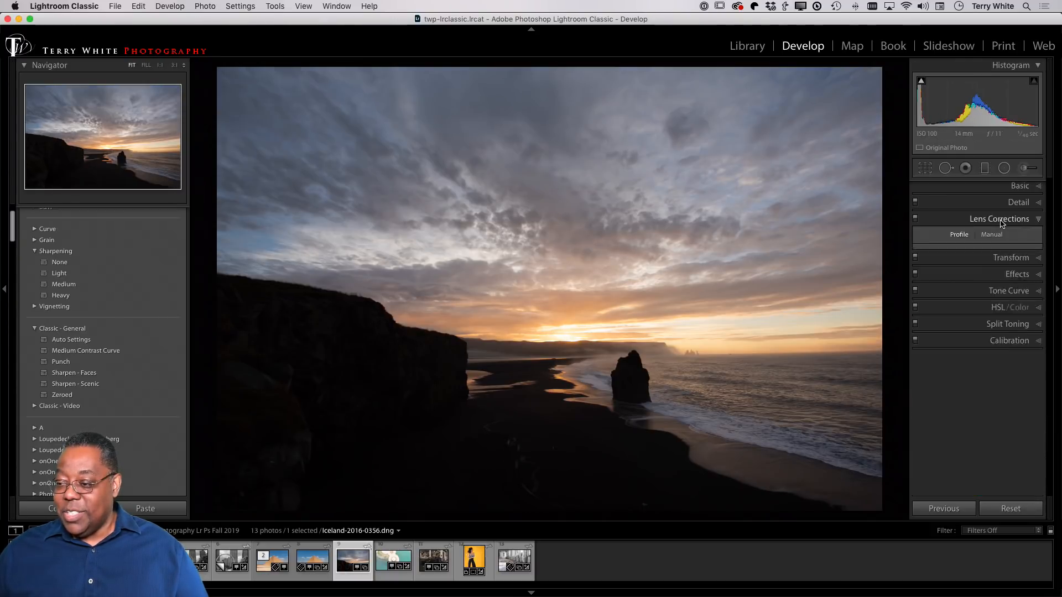
left_click(945, 264)
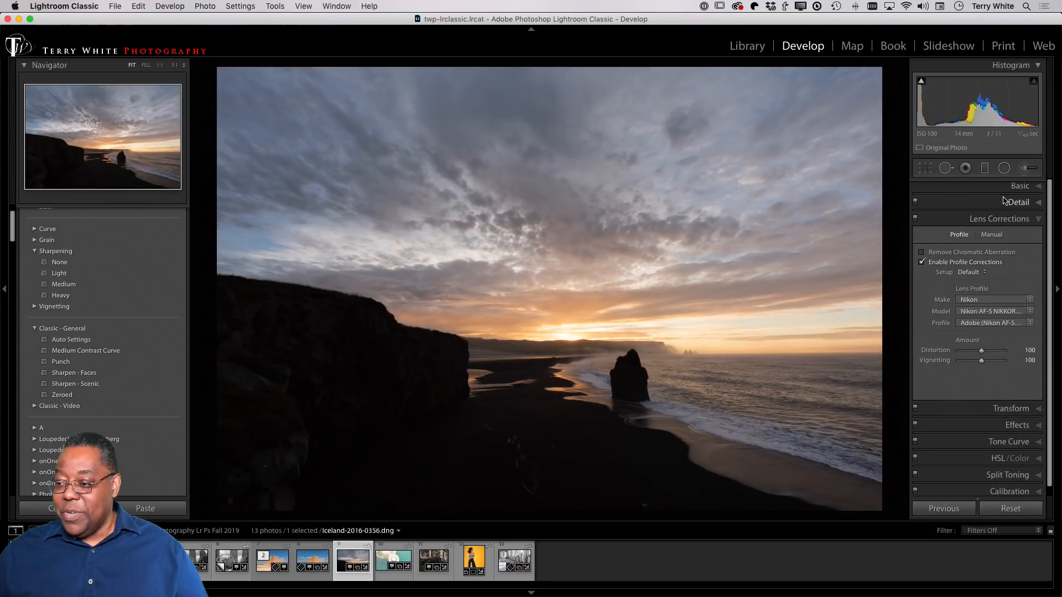
Apply the automatic tone adjustments to the beach photo and raise Blacks to +5
left_click(1019, 186)
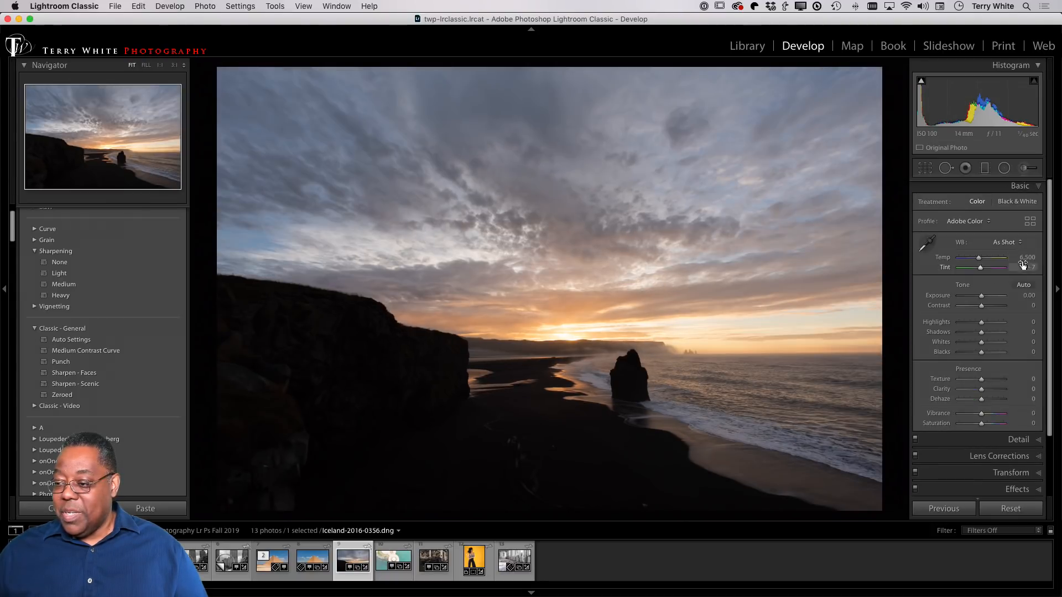
left_click(1024, 285)
left_click_drag(933, 102, 950, 103)
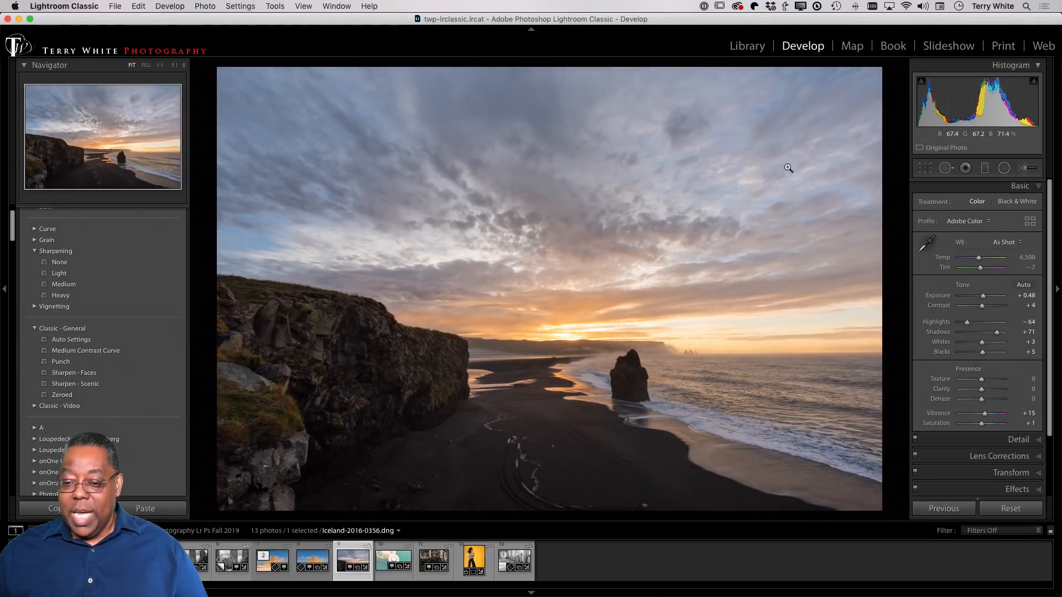
Send the adjusted beach photo from the Lightroom Classic library to Photoshop and open it in the Camera Raw Filter
key("g")
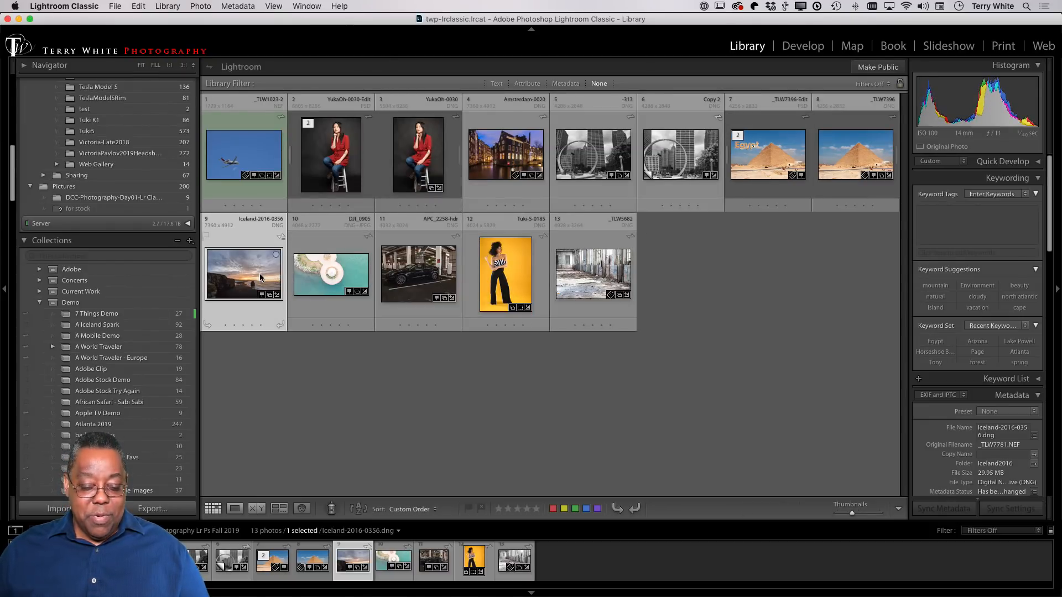
key("super+e")
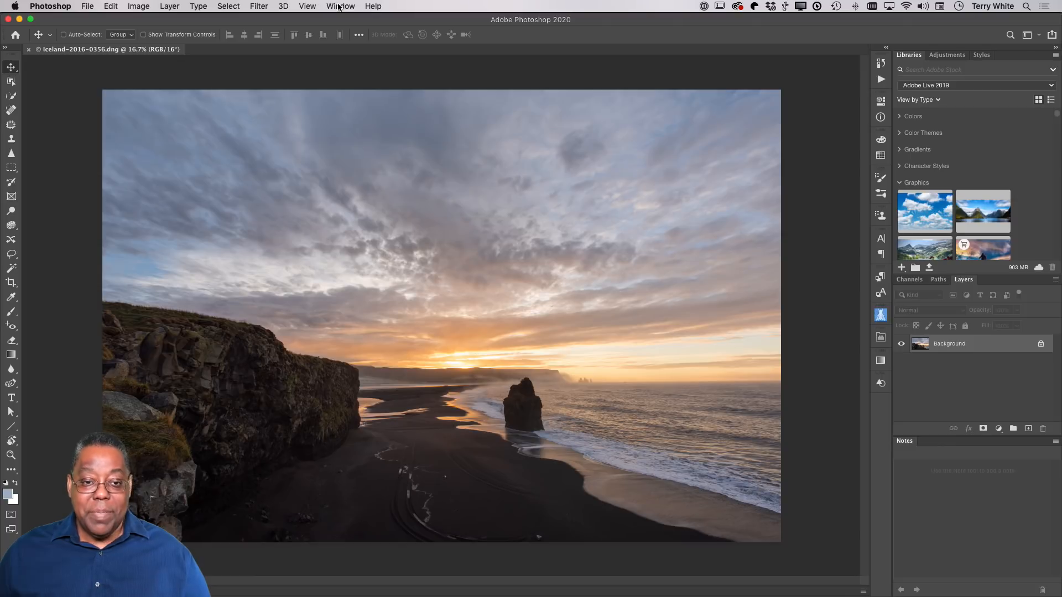
left_click(265, 7)
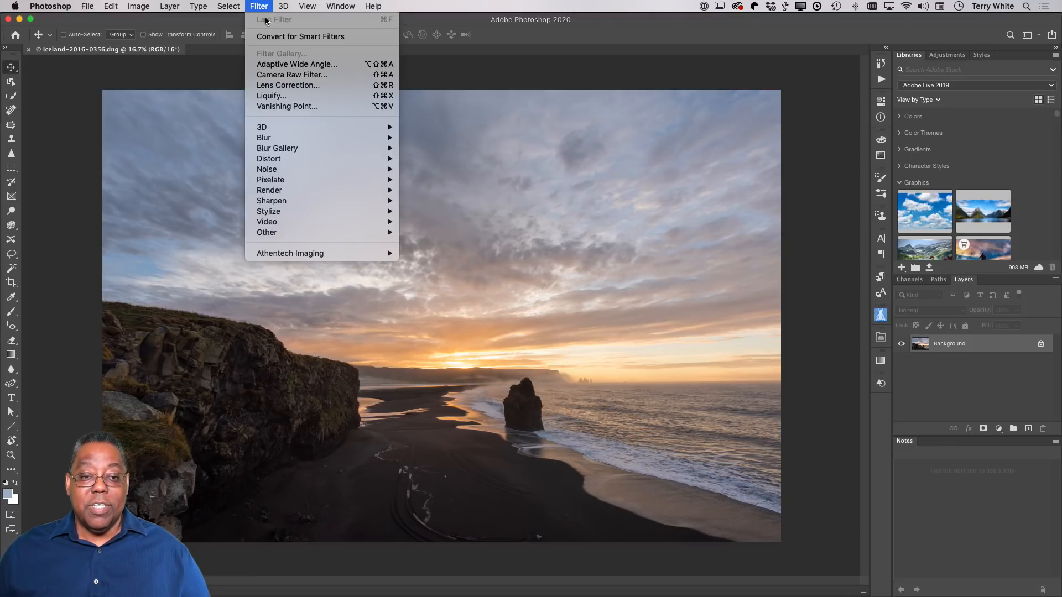
left_click(288, 75)
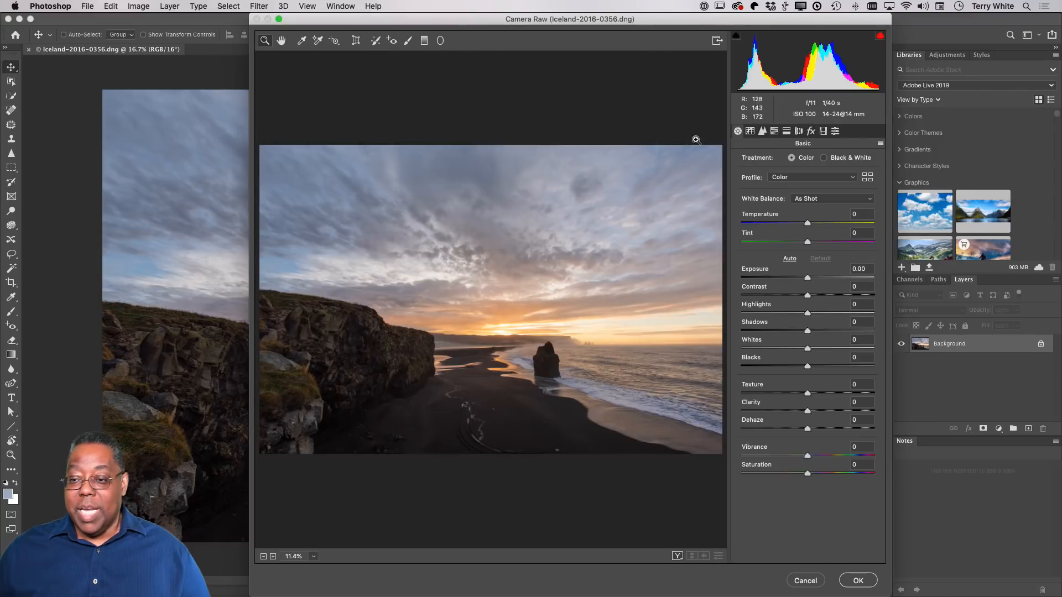
Examine the Tone Curve controls in the Camera Raw Filter, comparing the parametric and point curve modes
left_click(762, 131)
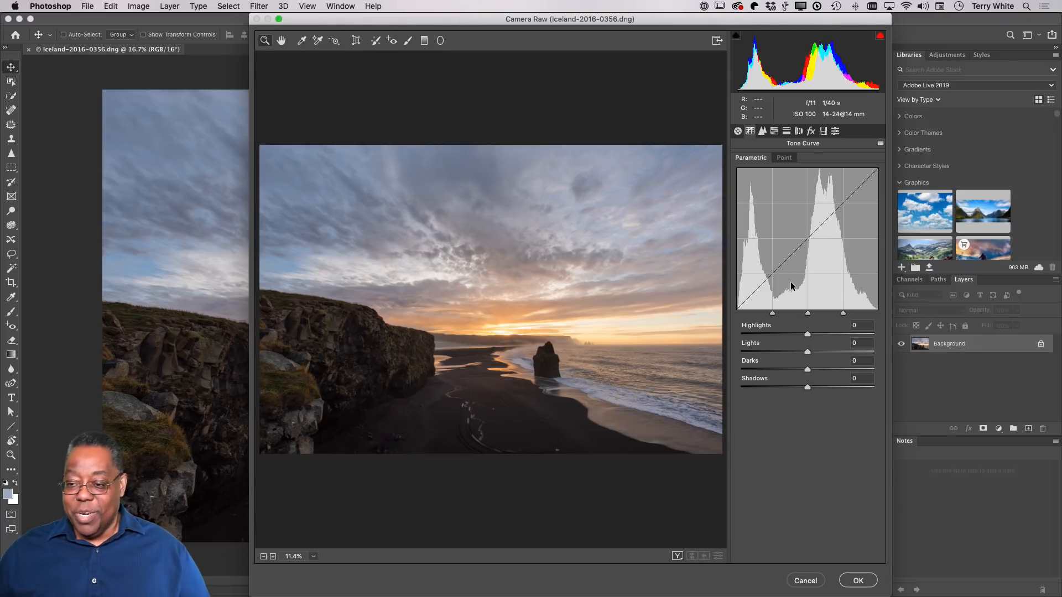
left_click(777, 158)
left_click(753, 158)
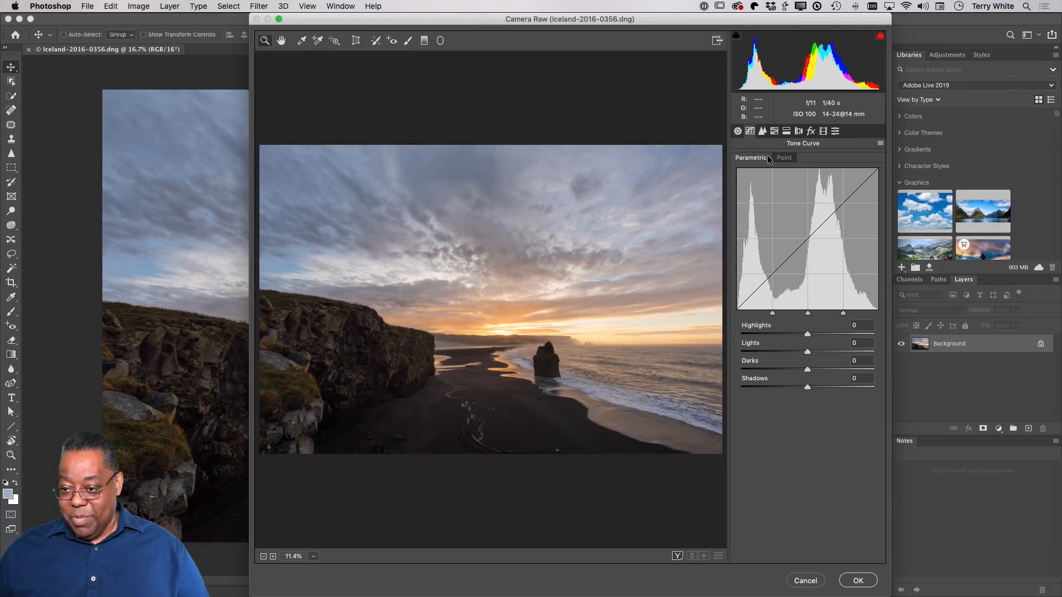
left_click(777, 159)
left_click(758, 158)
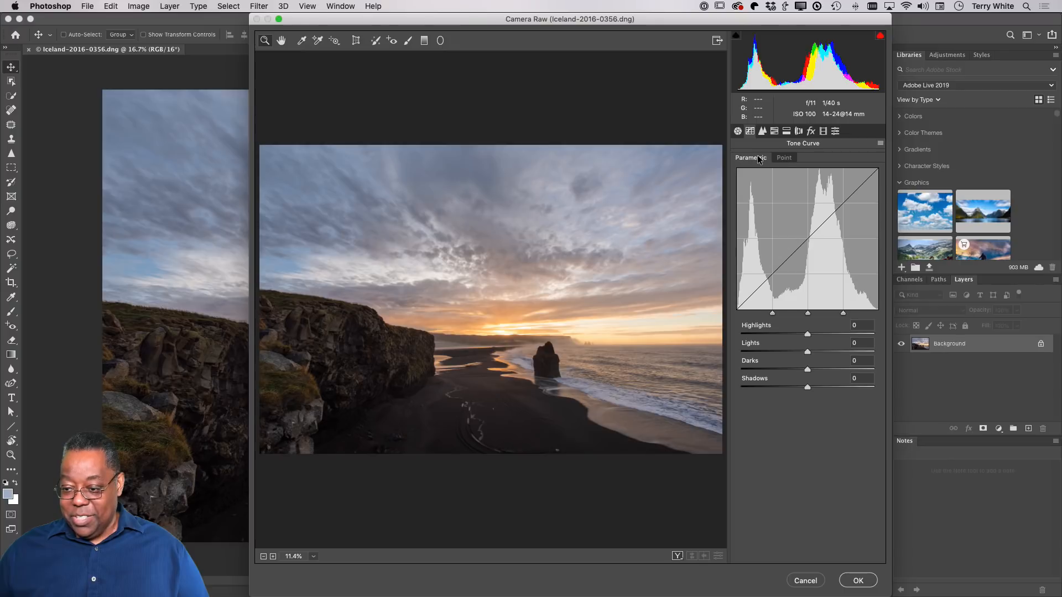
Compare the point curve with the parametric curve once more and leave the Camera Raw Filter without applying it
left_click(784, 158)
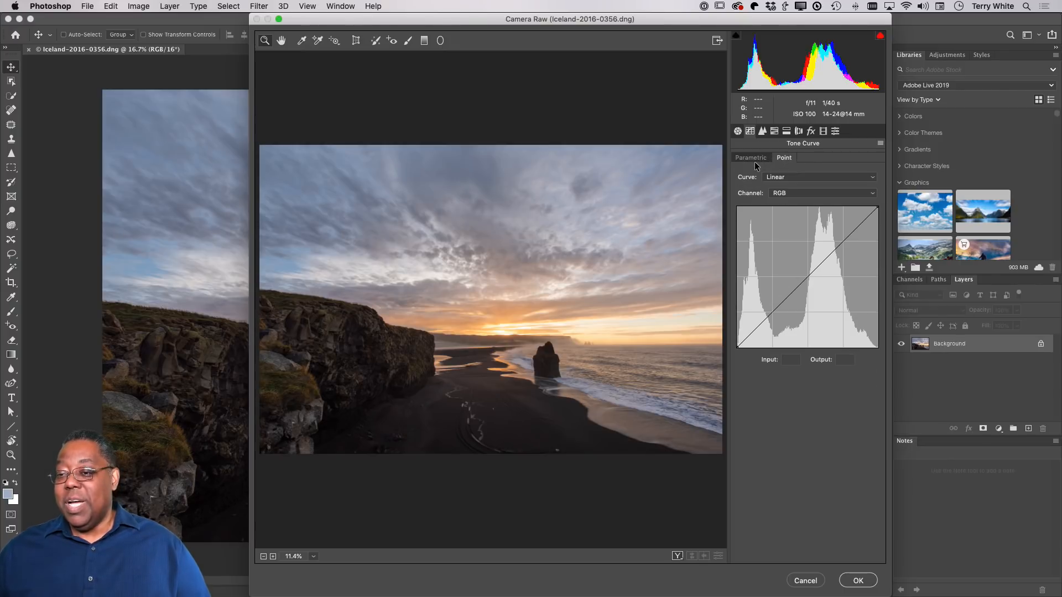
left_click(755, 159)
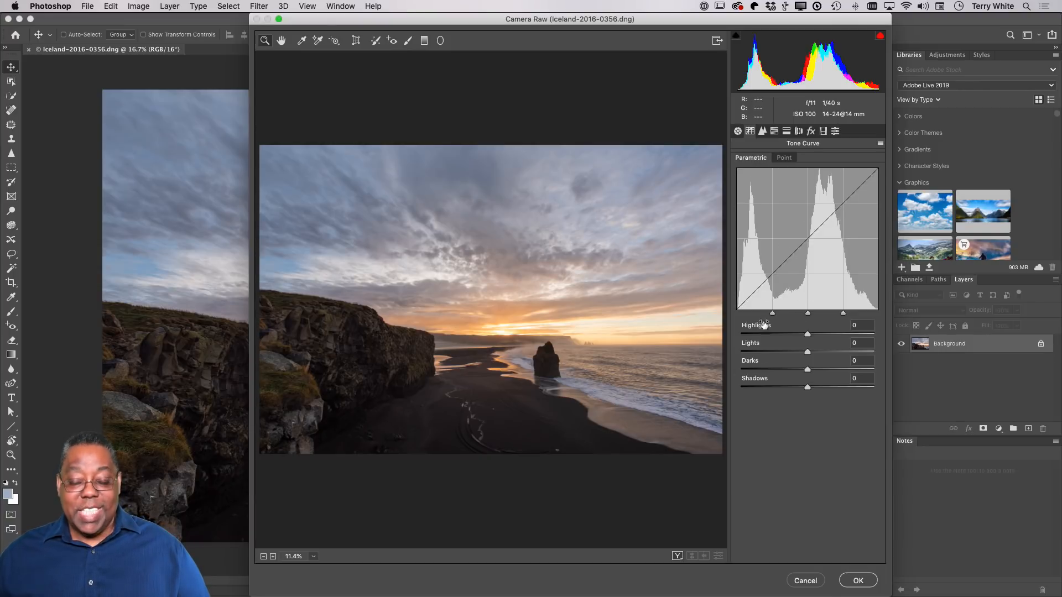
left_click(799, 582)
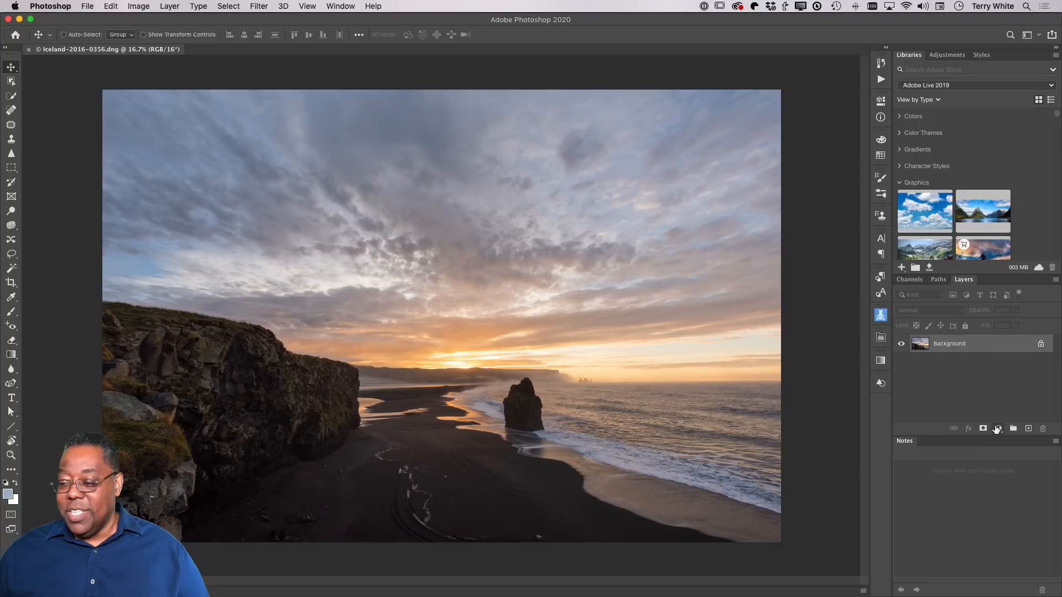
Add a Curves adjustment layer above the beach photo and enlarge its properties for a bigger curve graph
left_click(997, 429)
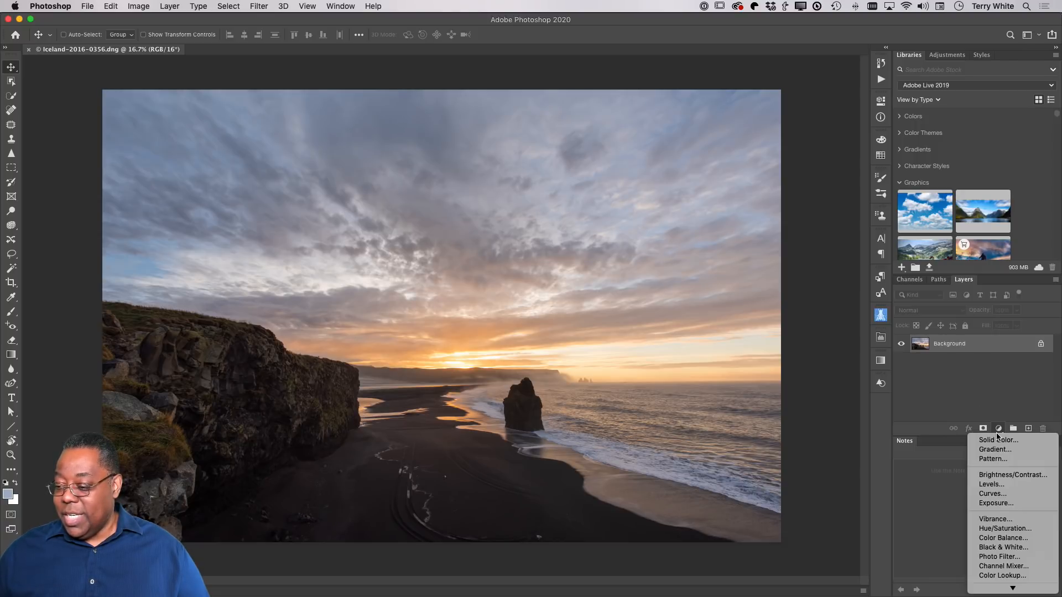
left_click(999, 431)
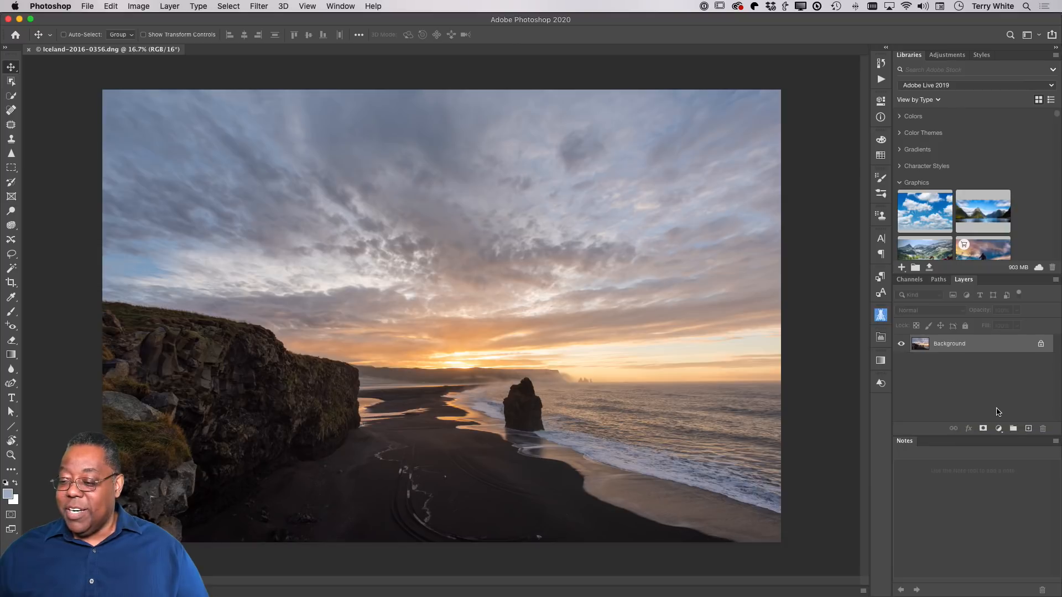
left_click(998, 429)
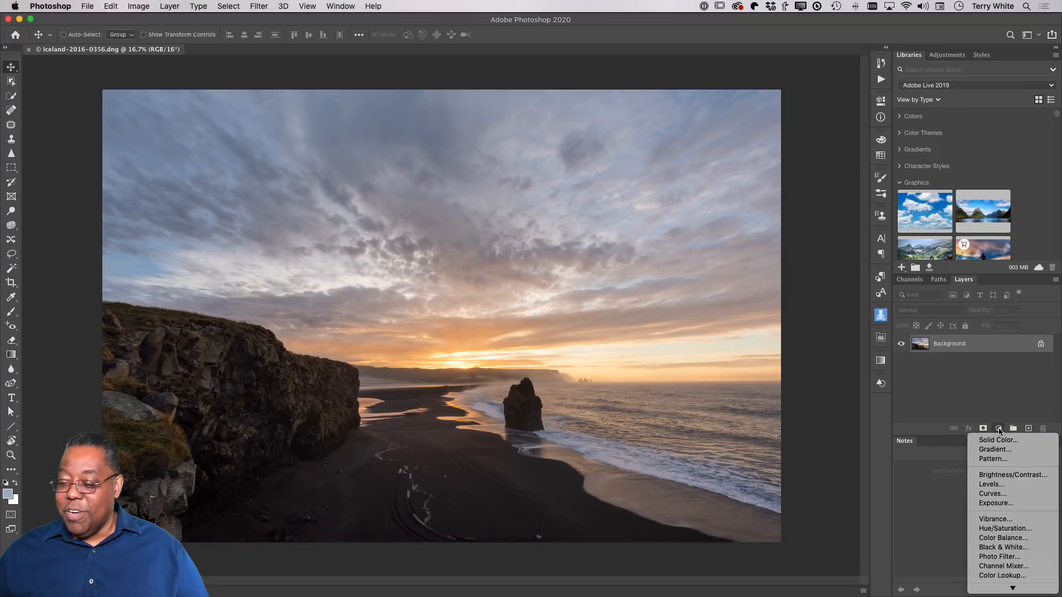
left_click(1003, 496)
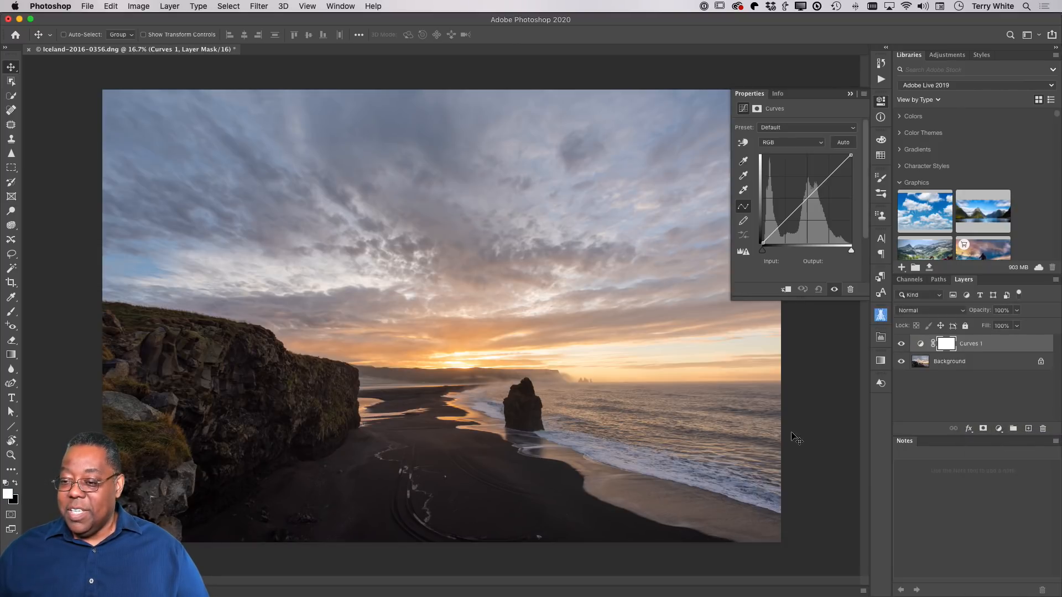
left_click_drag(732, 301, 611, 383)
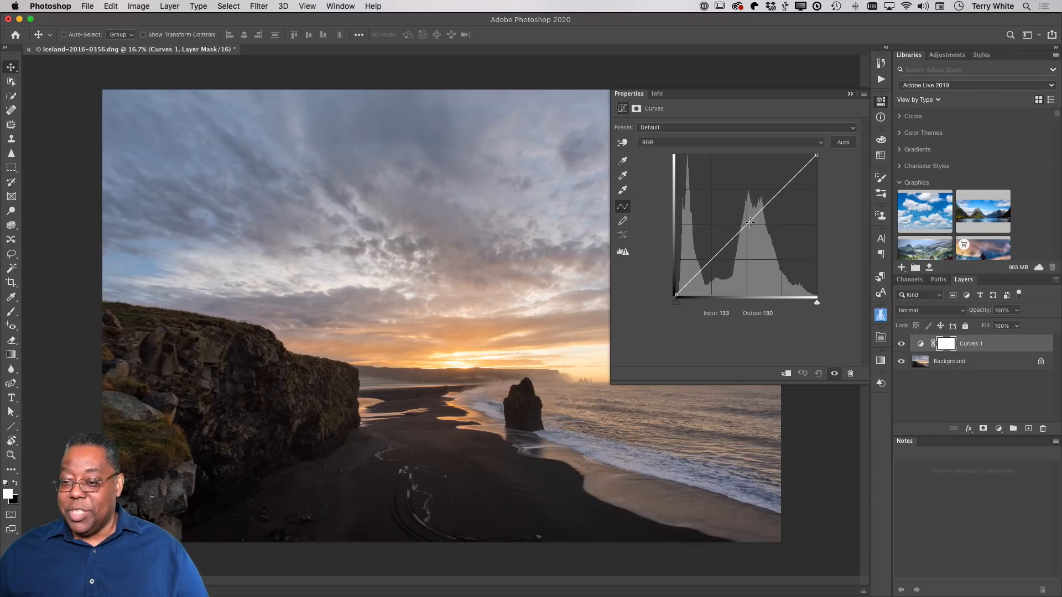
Shape the RGB curve with anchor points, lowering midtones to 134/116, lifting shadows to 35/49 and reducing highlights to 230/214
left_click(749, 223)
left_click(728, 244)
left_click(774, 200)
left_click_drag(750, 224, 751, 232)
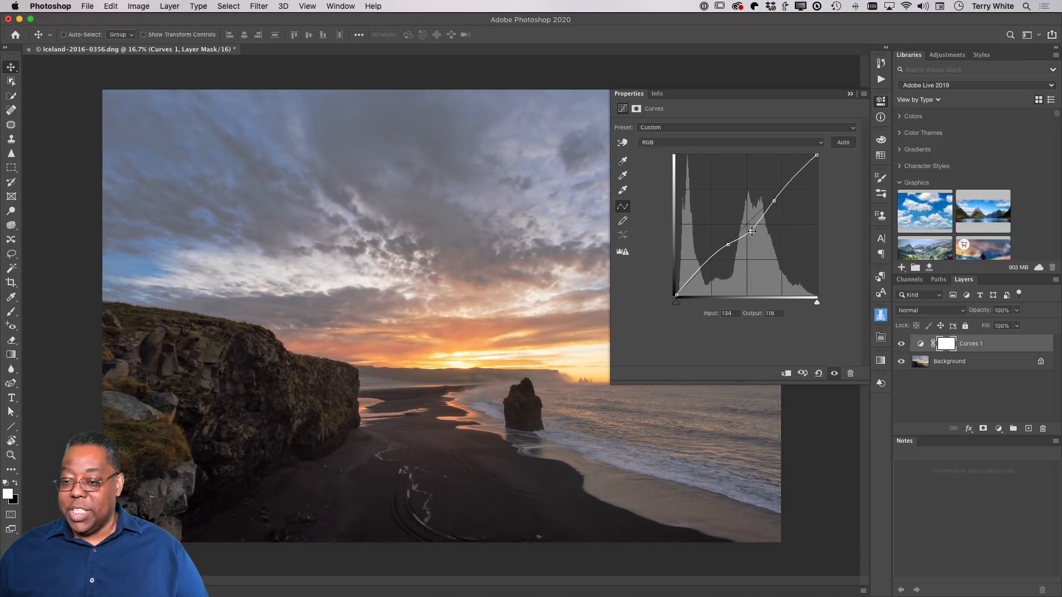
left_click(696, 273)
left_click_drag(696, 274, 696, 267)
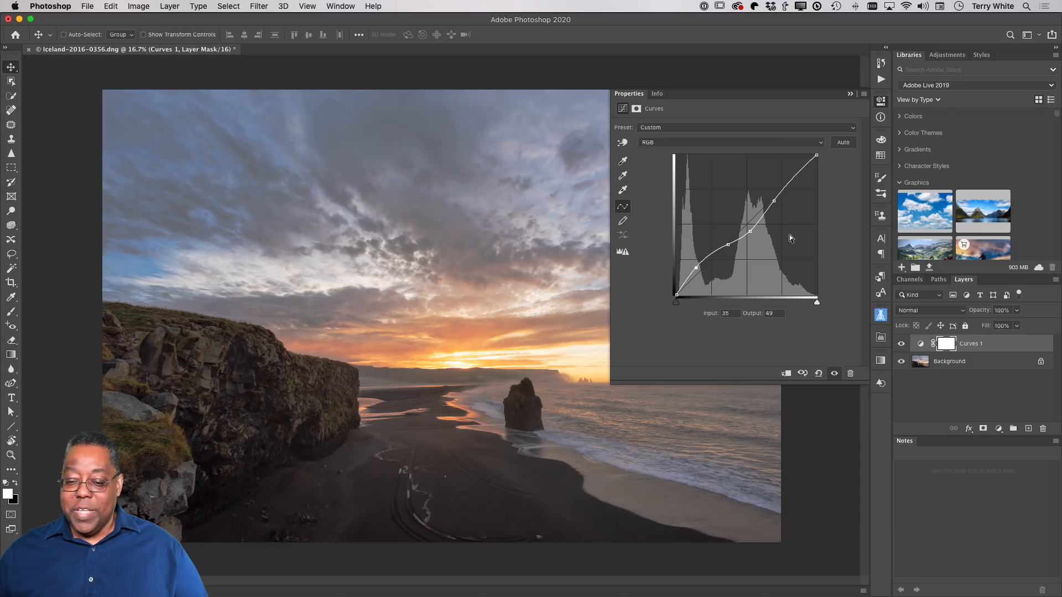
left_click(802, 179)
left_click_drag(803, 178, 803, 178)
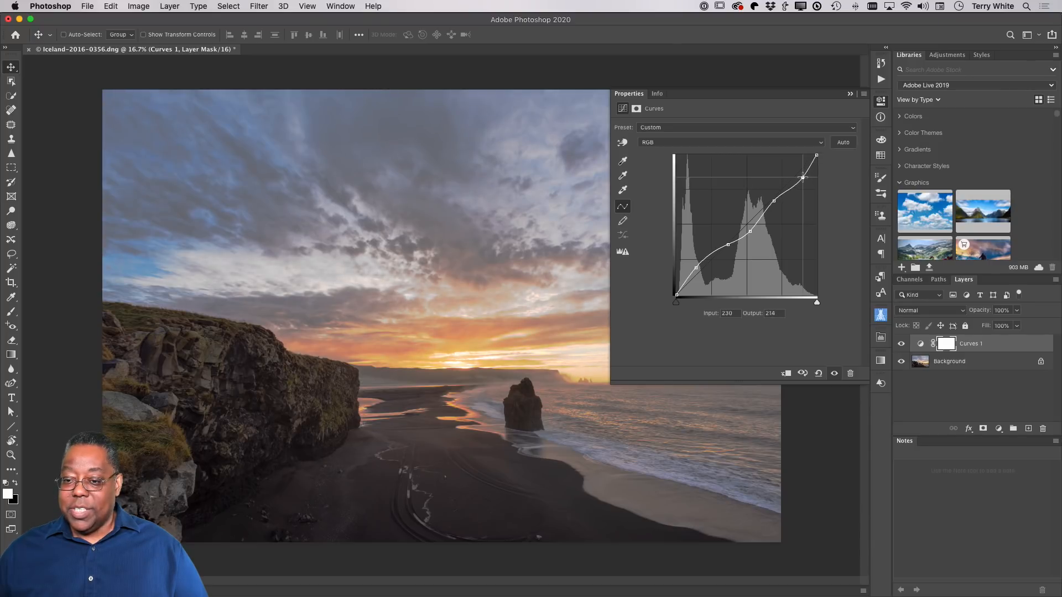
Darken the dark clouds in the upper sky with the Curves on-image adjustment tool and collapse the curve properties
left_click(670, 143)
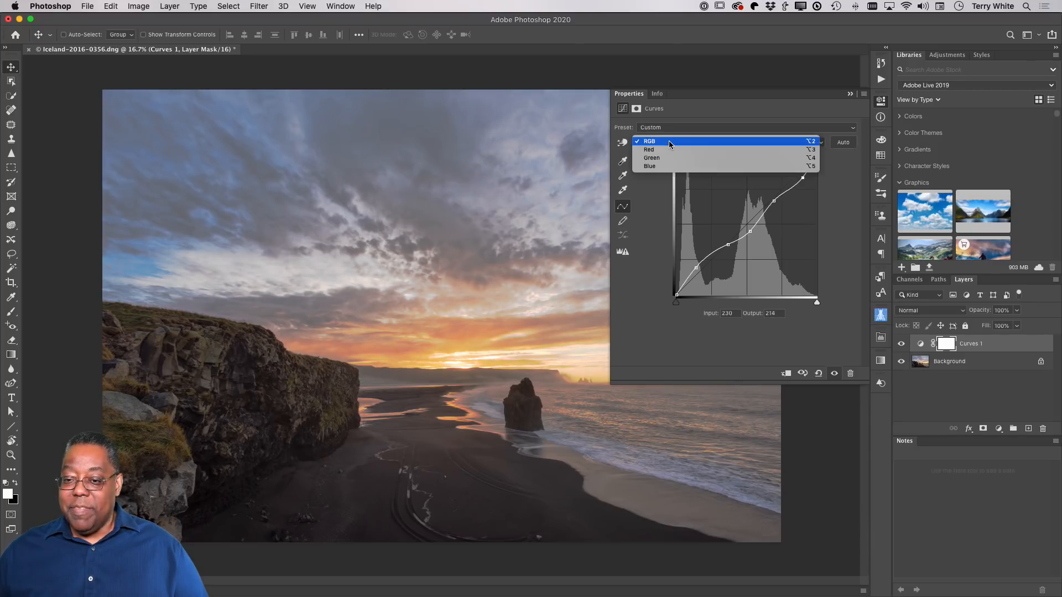
left_click(653, 187)
left_click(622, 143)
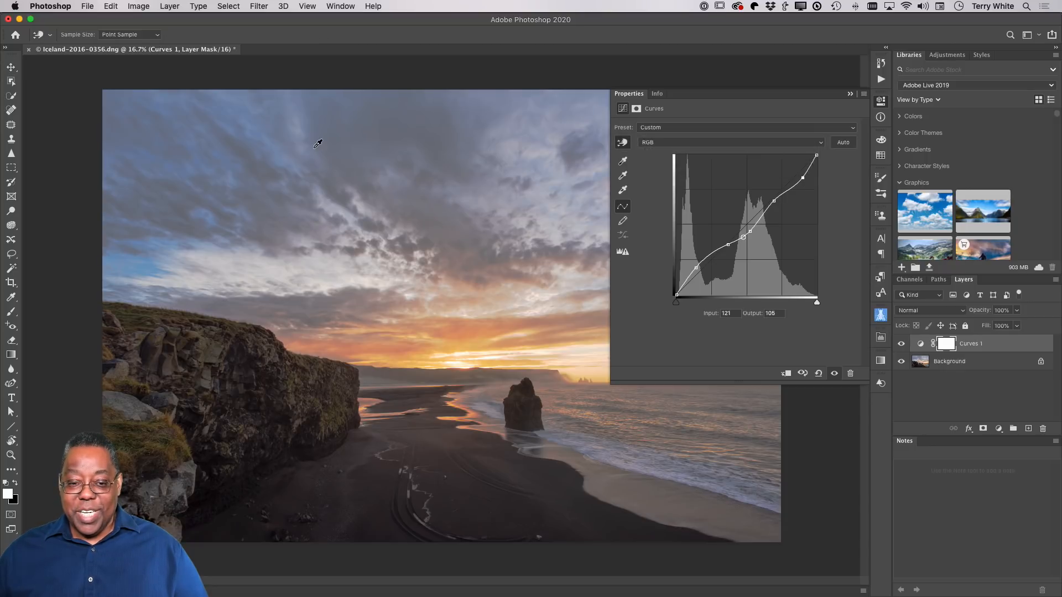
left_click_drag(327, 132, 330, 148)
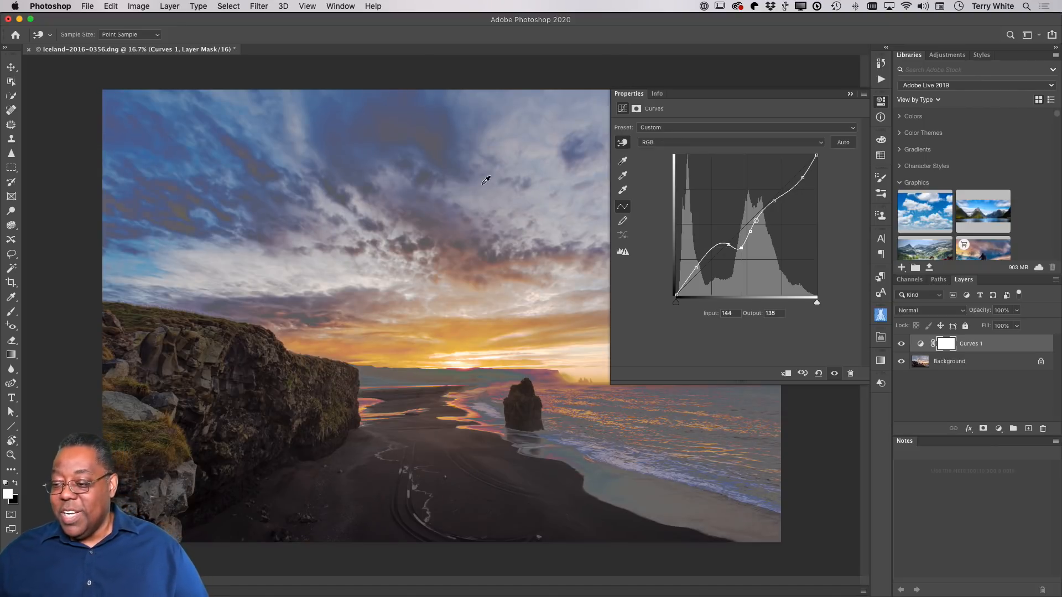
left_click(851, 94)
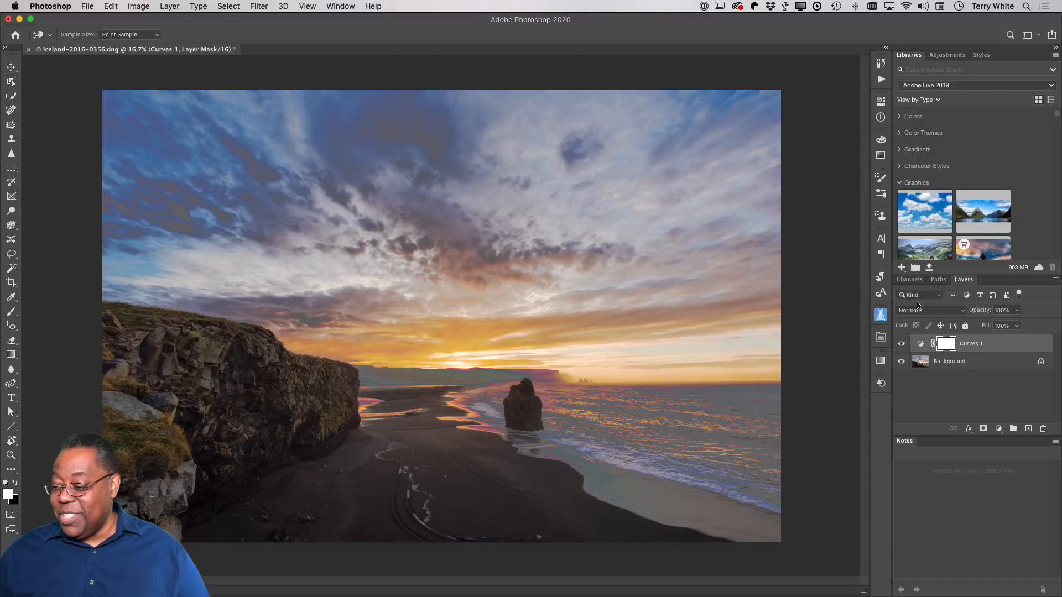
Add a Hue/Saturation adjustment layer and set the Blues to Hue -1, Saturation +9 and Lightness +7
left_click(997, 429)
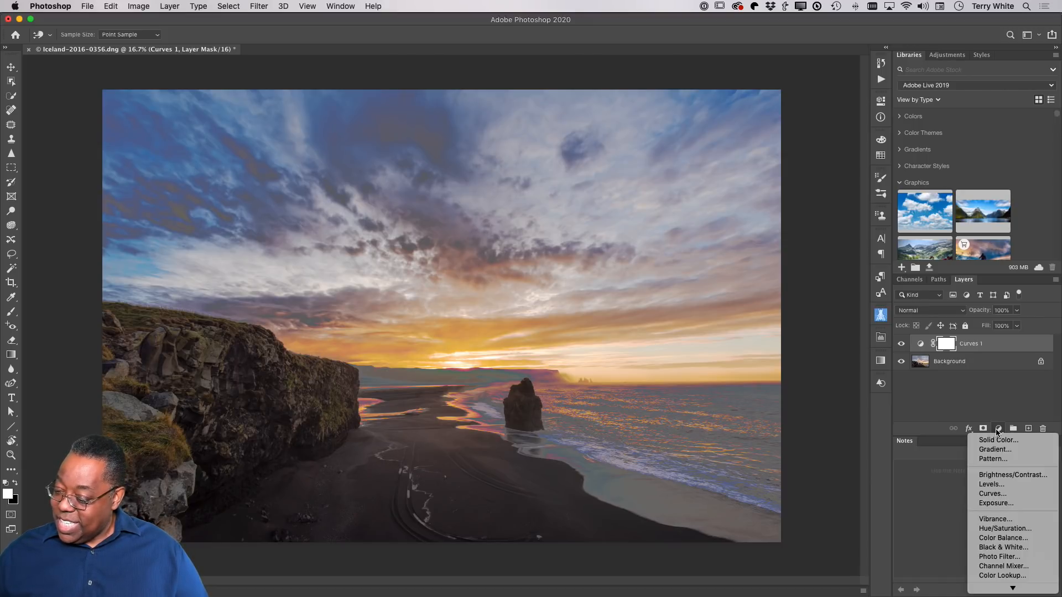
left_click(1015, 531)
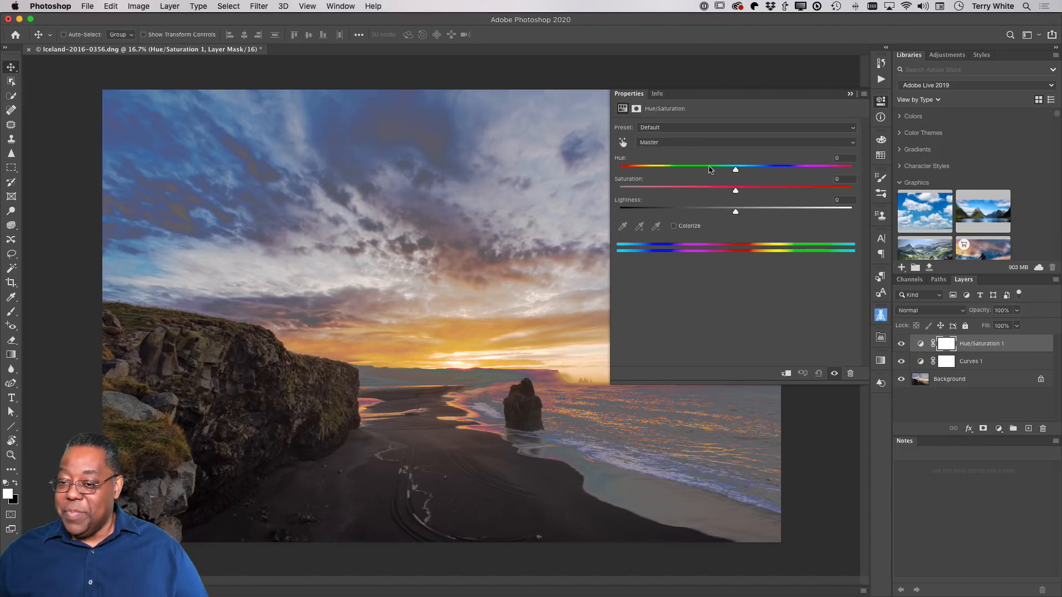
left_click(685, 144)
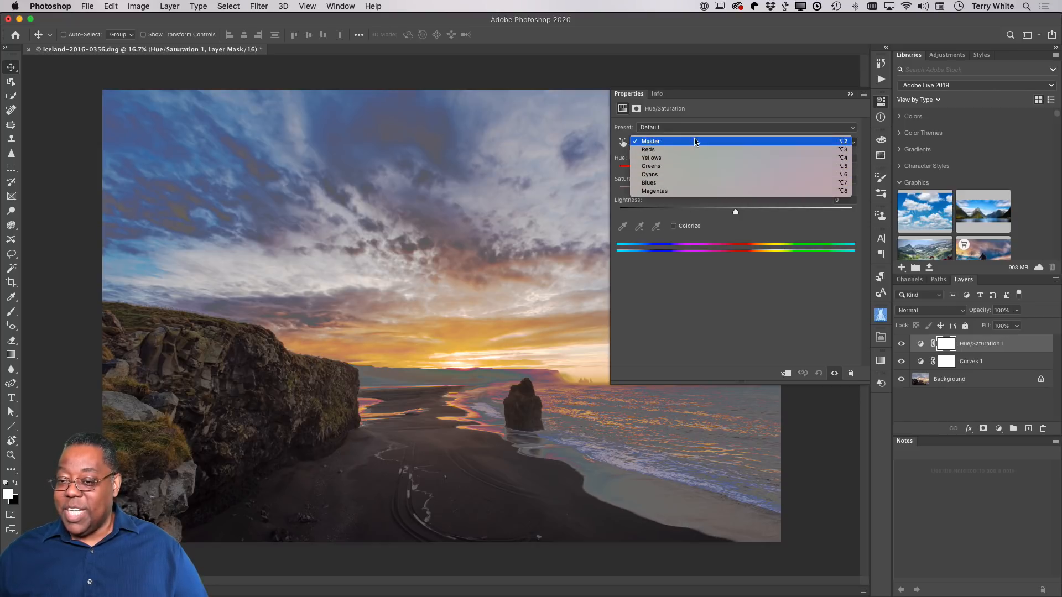
left_click(700, 121)
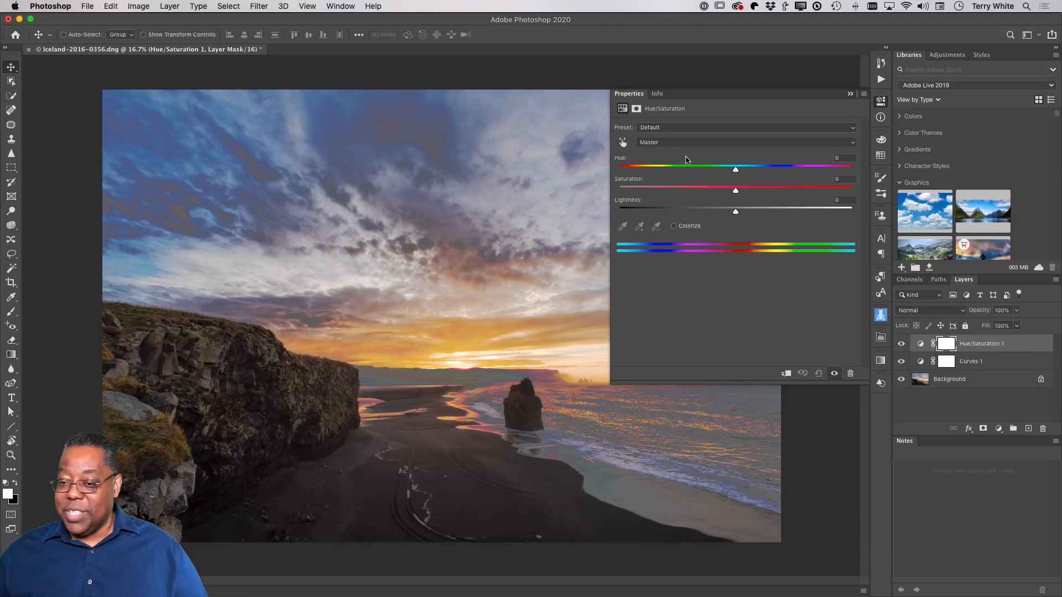
left_click(686, 144)
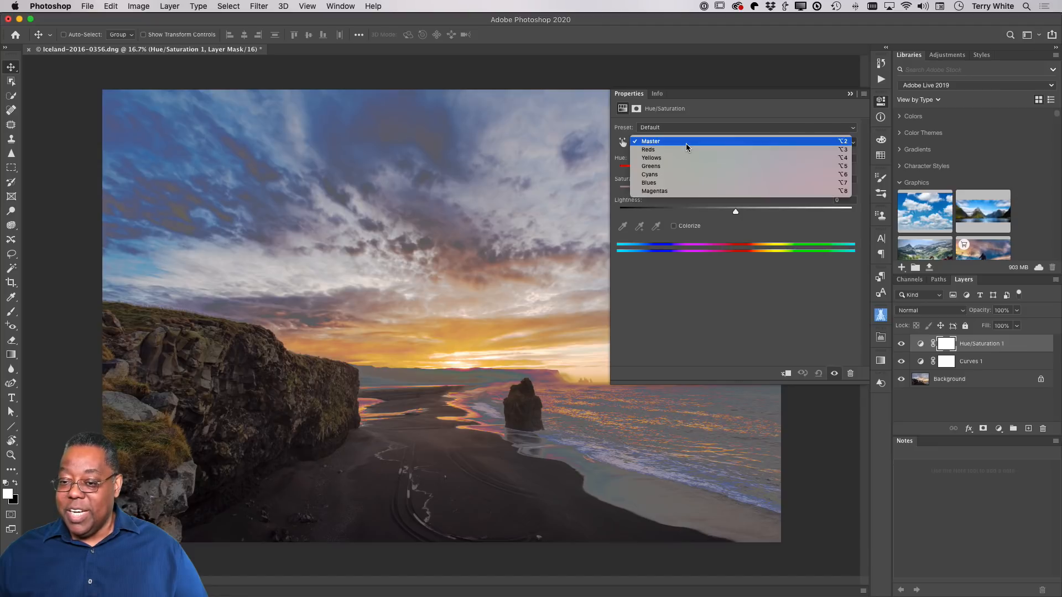
left_click(683, 184)
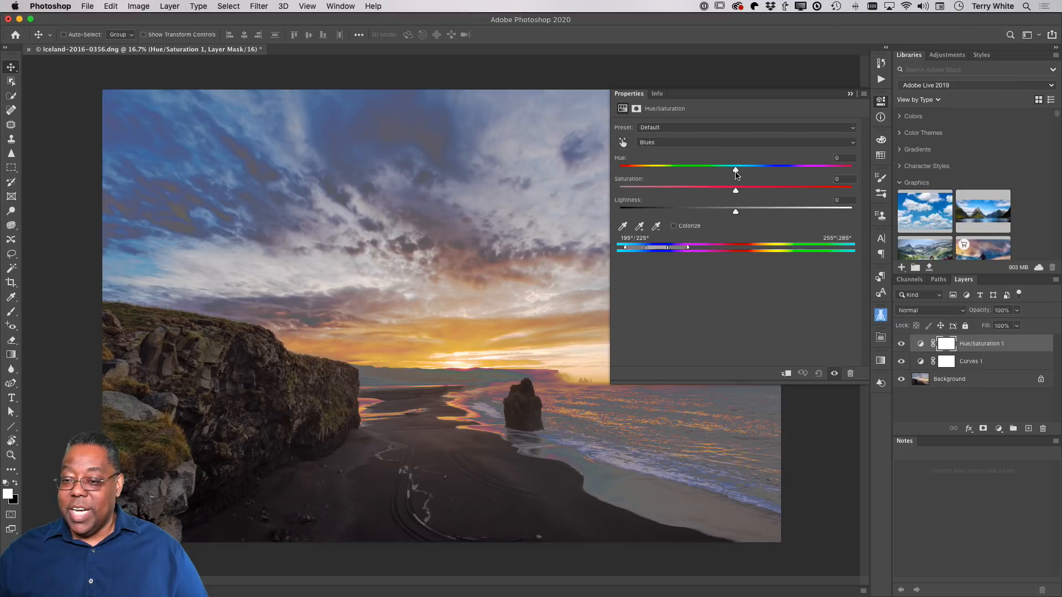
left_click_drag(737, 174, 745, 215)
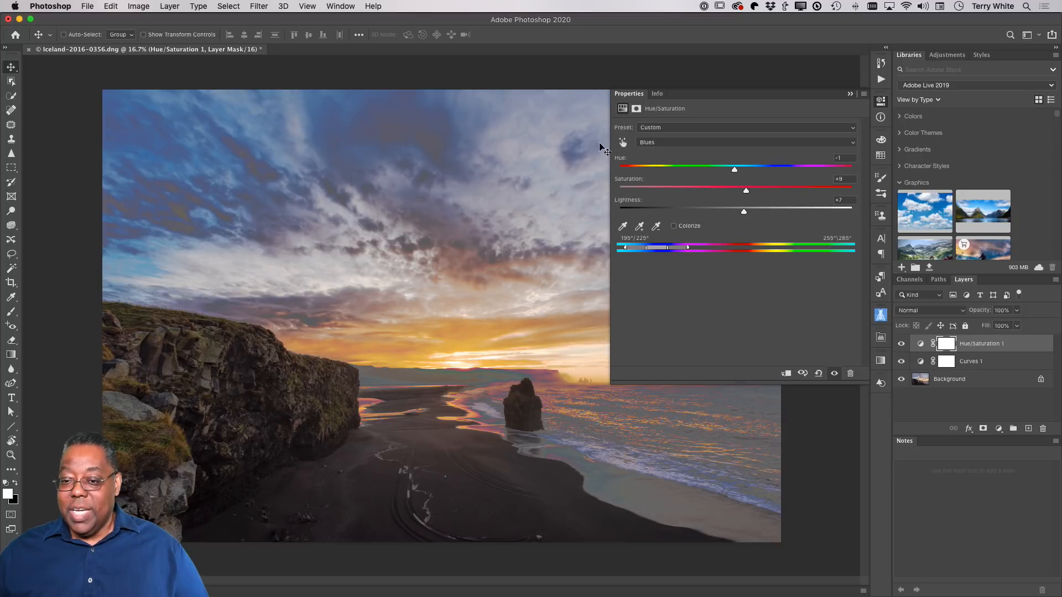
Set the Yellows saturation to -11 by sampling the sunset sky with the on-image adjustment tool, and collapse the properties
left_click(623, 142)
left_click_drag(438, 338, 506, 335)
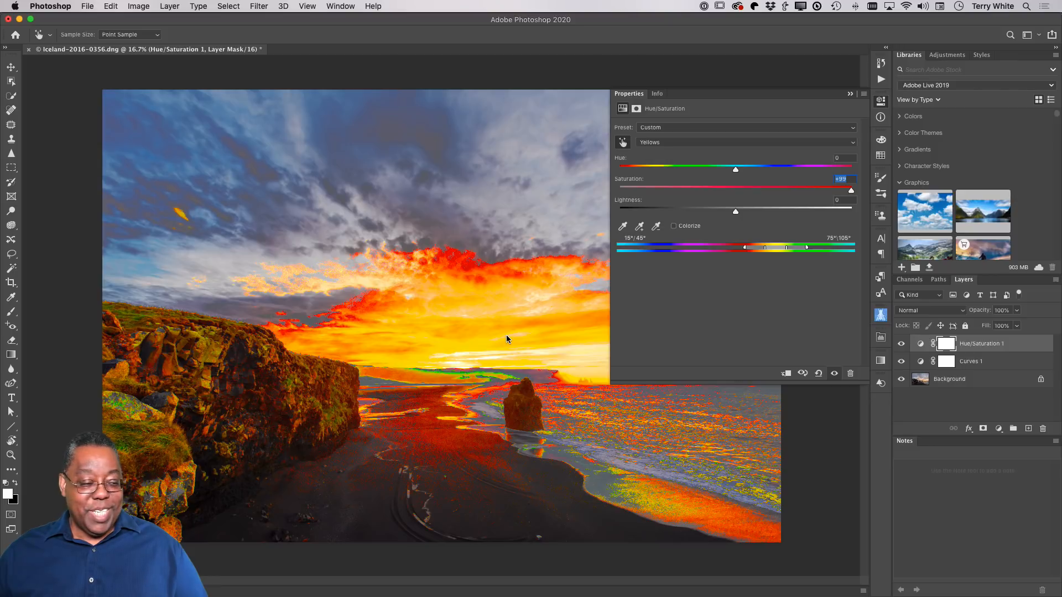
left_click_drag(506, 336, 423, 350)
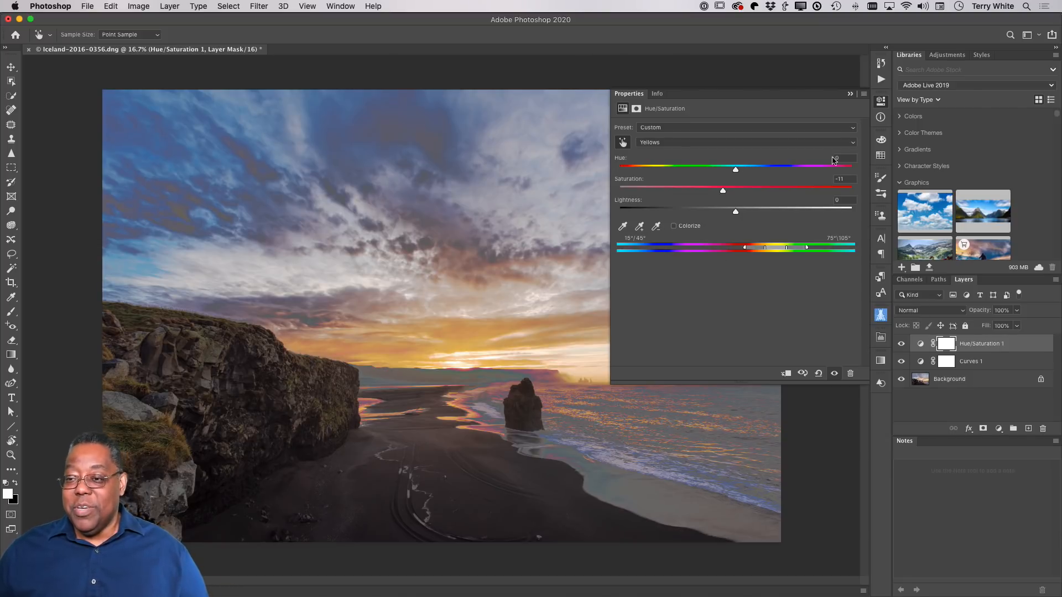
left_click(850, 95)
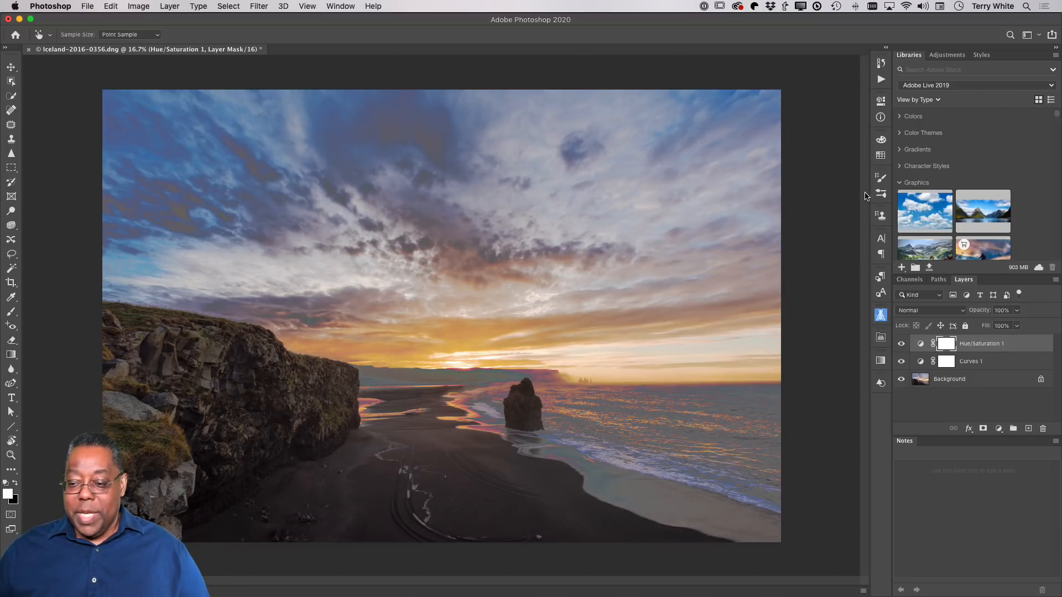
Switch to Lightroom Classic and look through the Demo Content collection for a suitable people photo
key("super+Tab")
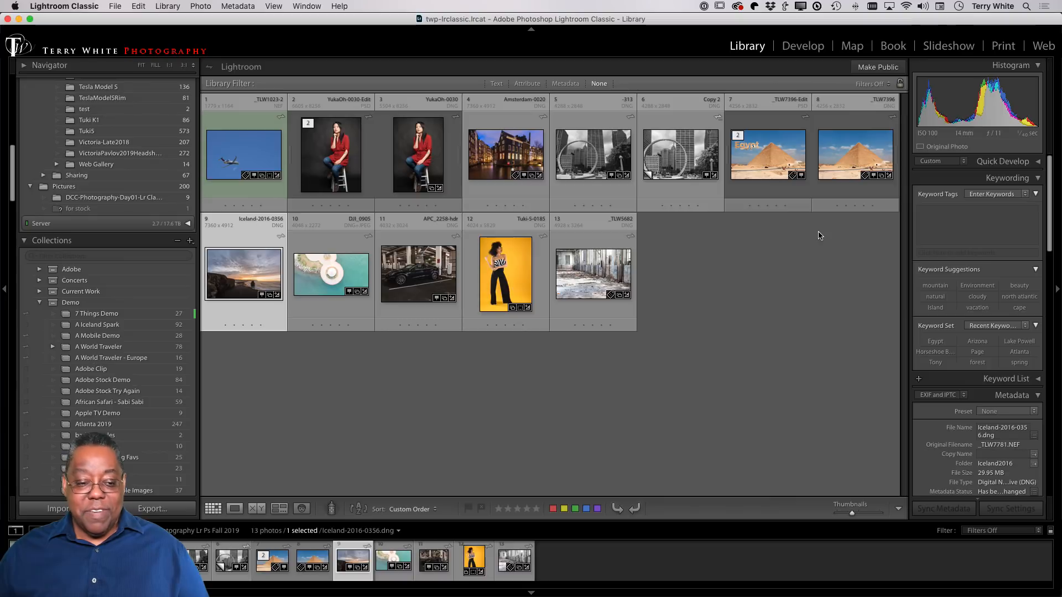
scroll(151, 390, "down", 5)
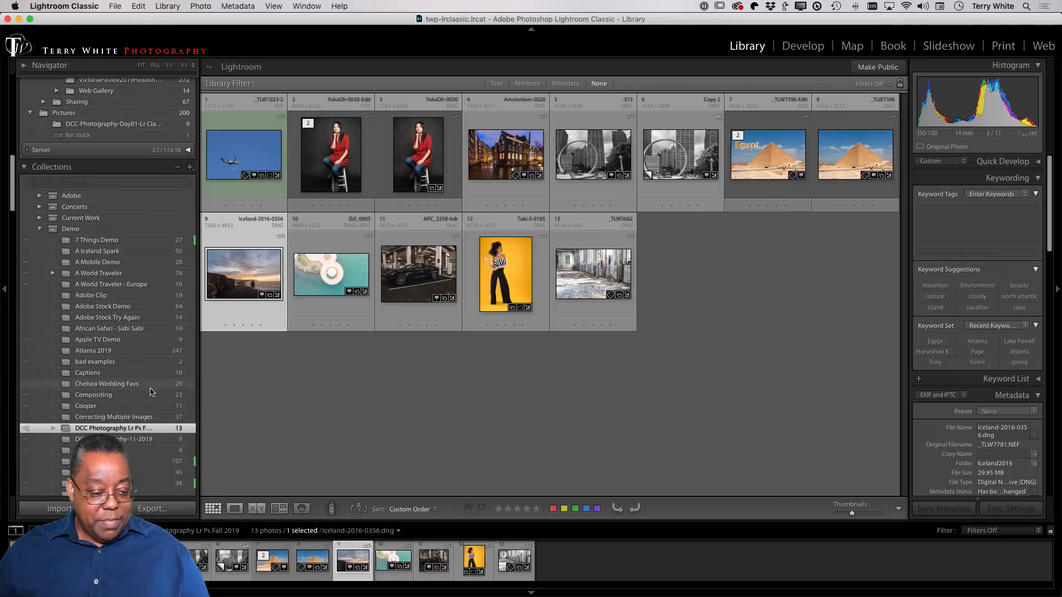
scroll(151, 390, "down", 2)
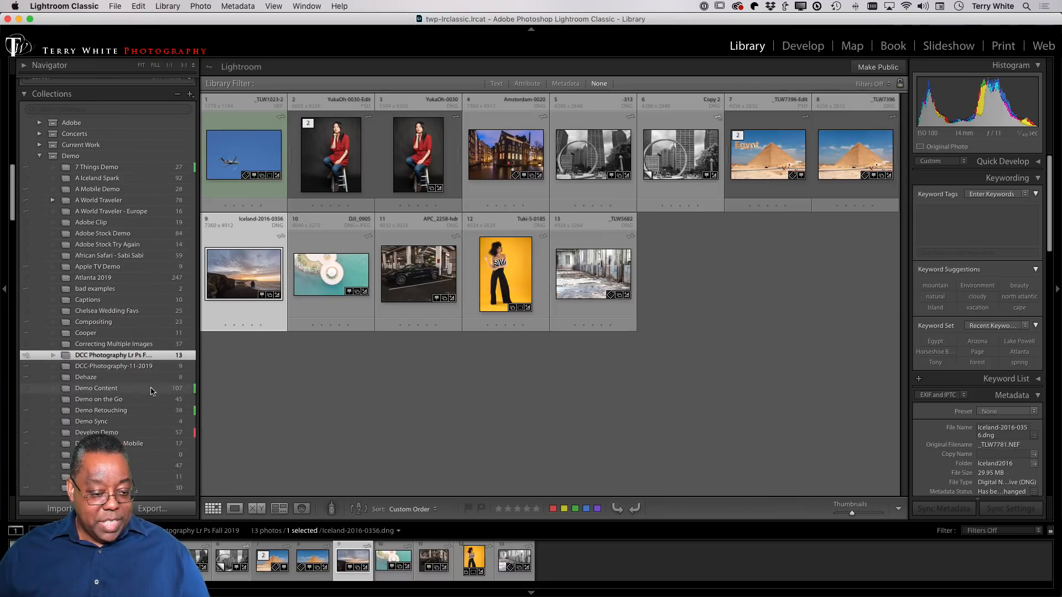
left_click(116, 390)
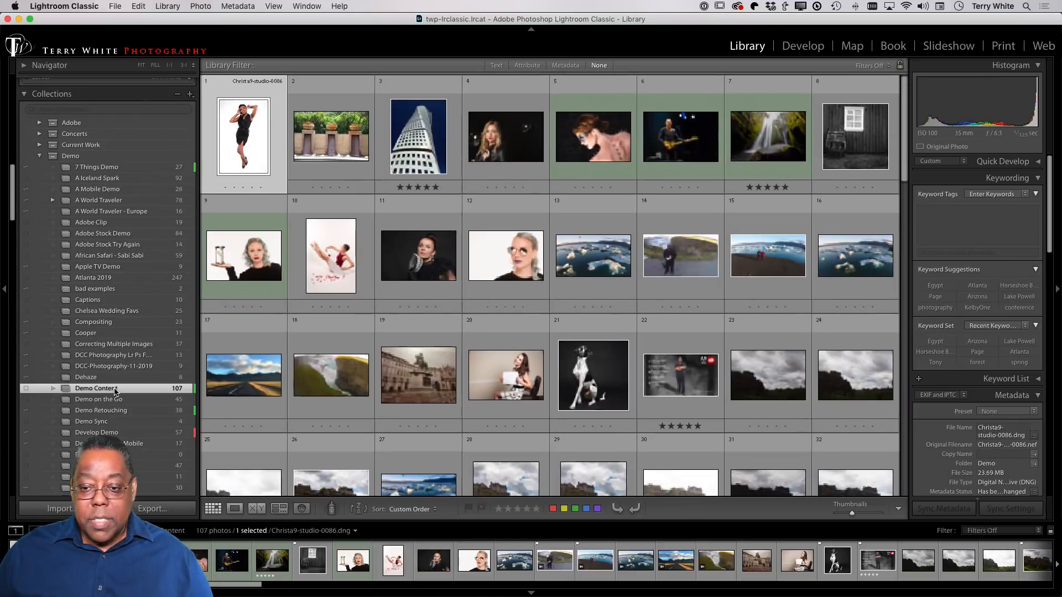
scroll(355, 392, "down", 5)
scroll(354, 392, "down", 10)
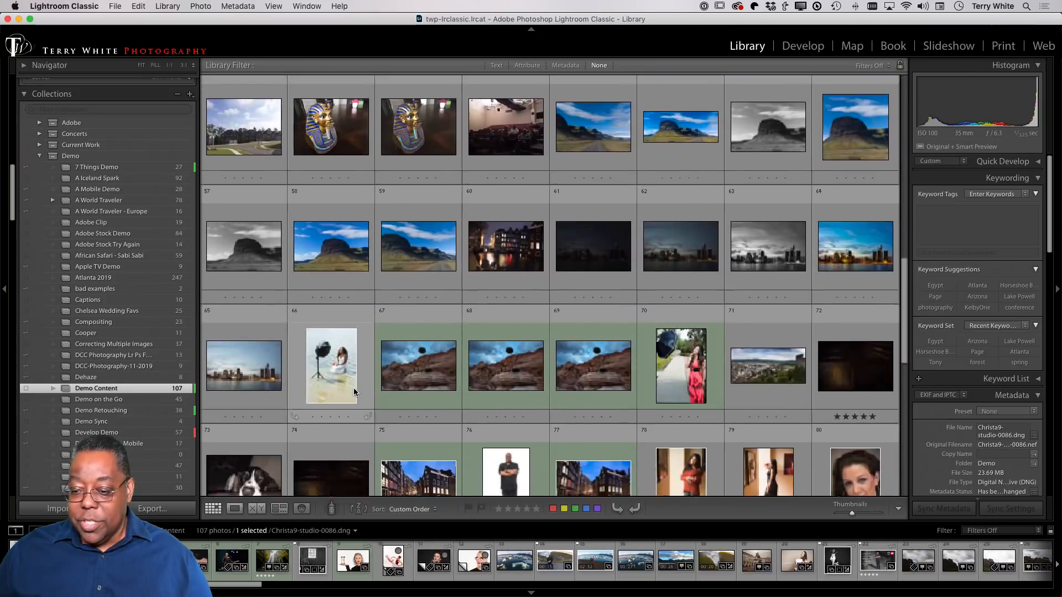
scroll(354, 392, "down", 3)
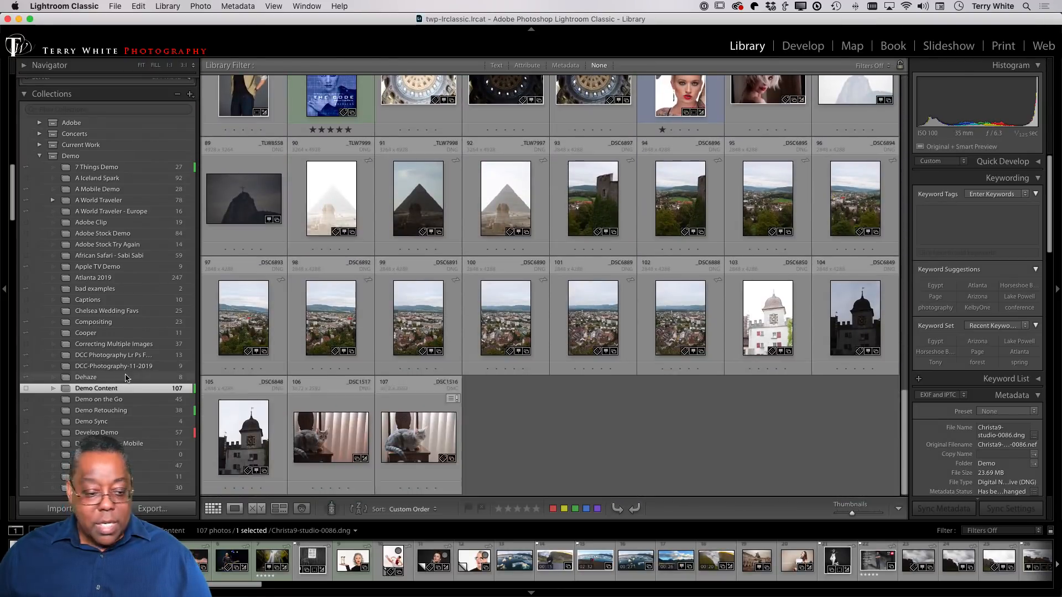
Open the three-person group photo from the Demo on the Go collection in Develop and reset its adjustments
left_click(111, 400)
scroll(391, 357, "down", 3)
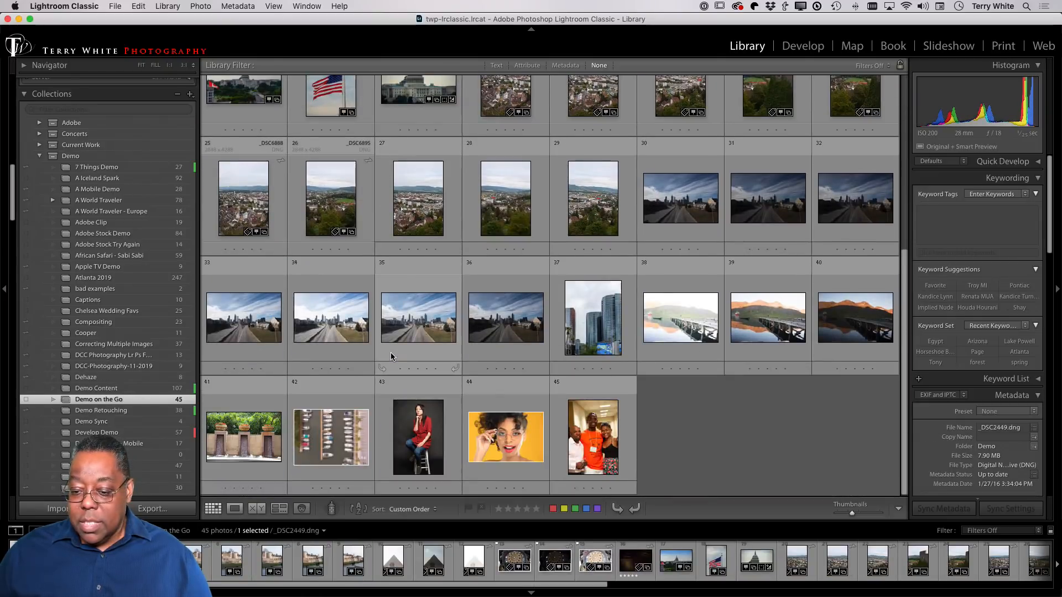
left_click(588, 439)
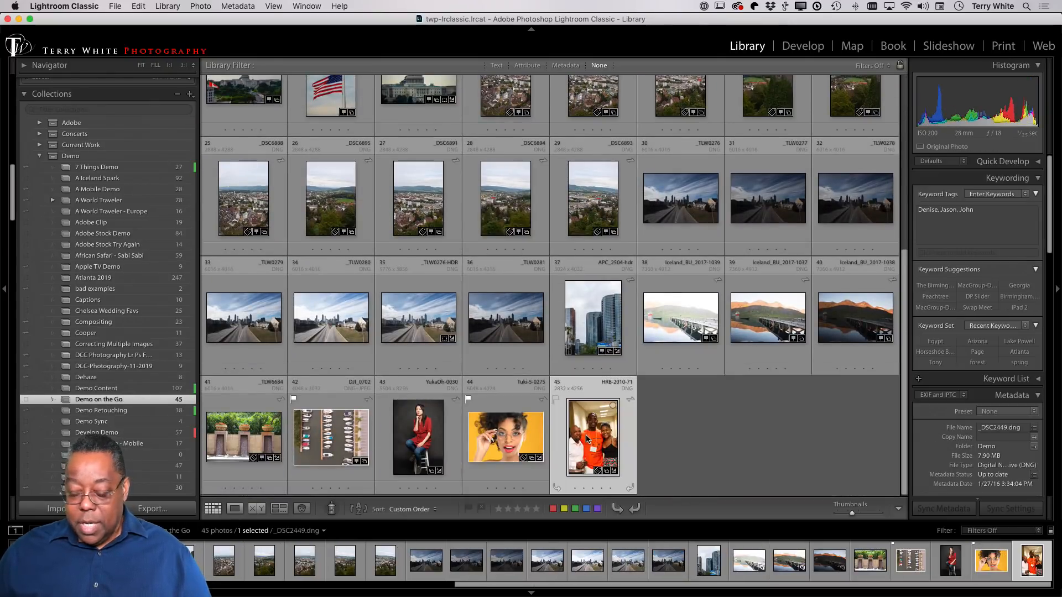
key("d")
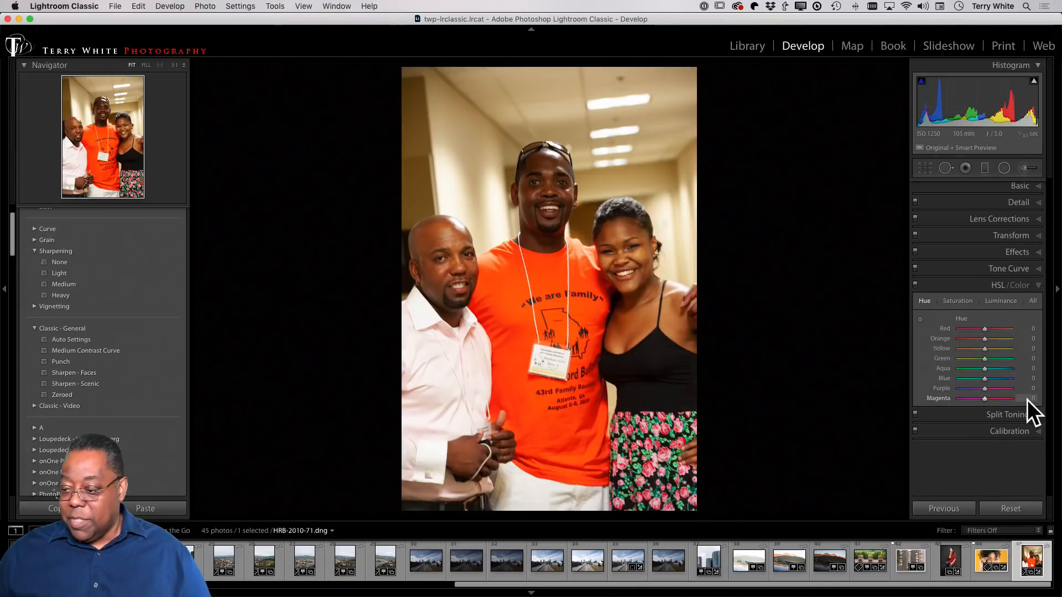
left_click(1011, 508)
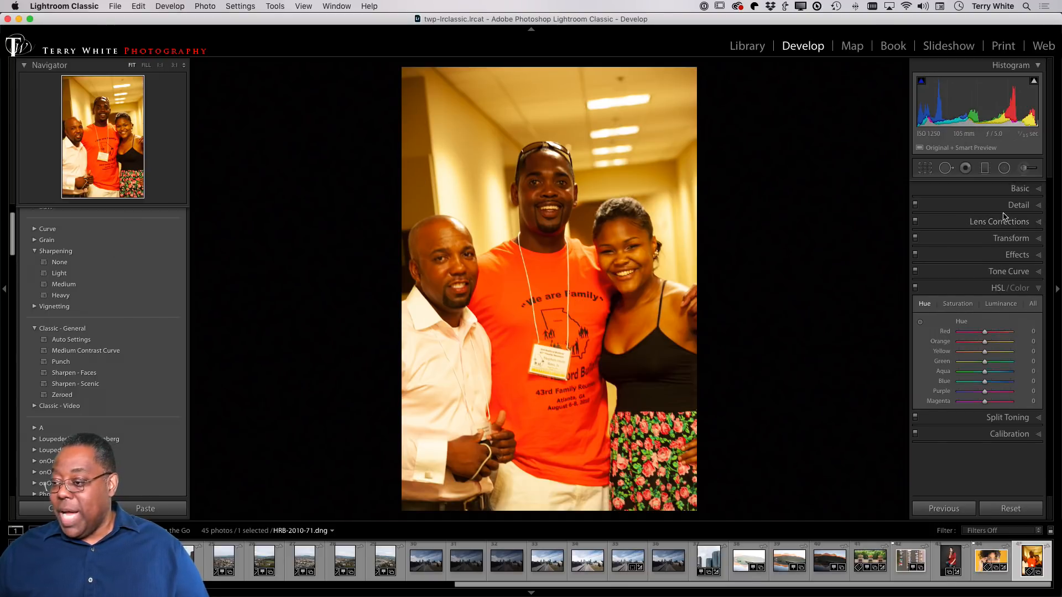
Neutralize the group photo's warm cast by sampling a neutral area with the White Balance Selector
left_click(1023, 187)
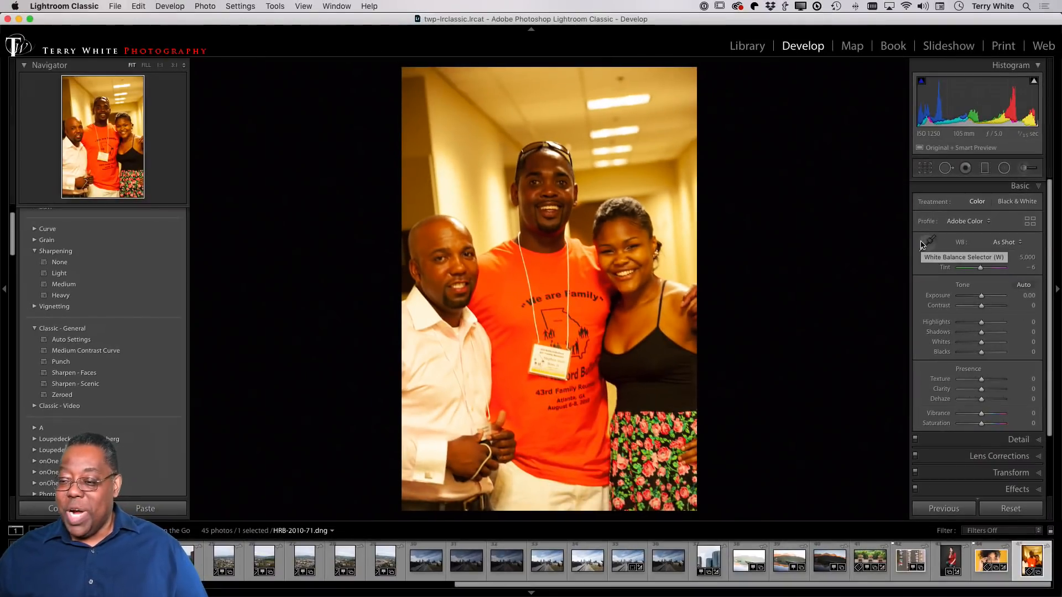
left_click(924, 244)
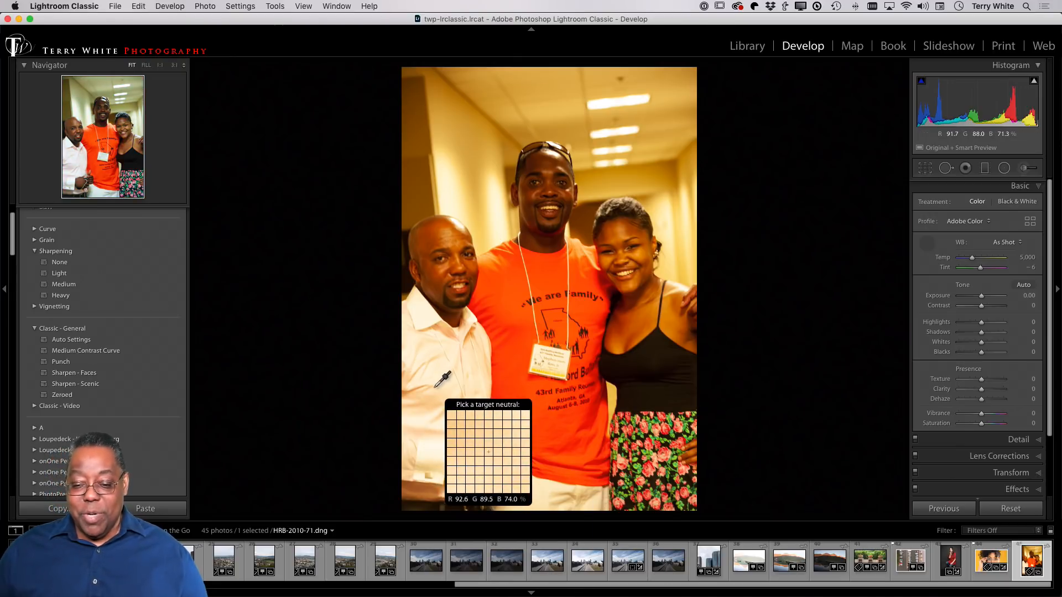
left_click(685, 398)
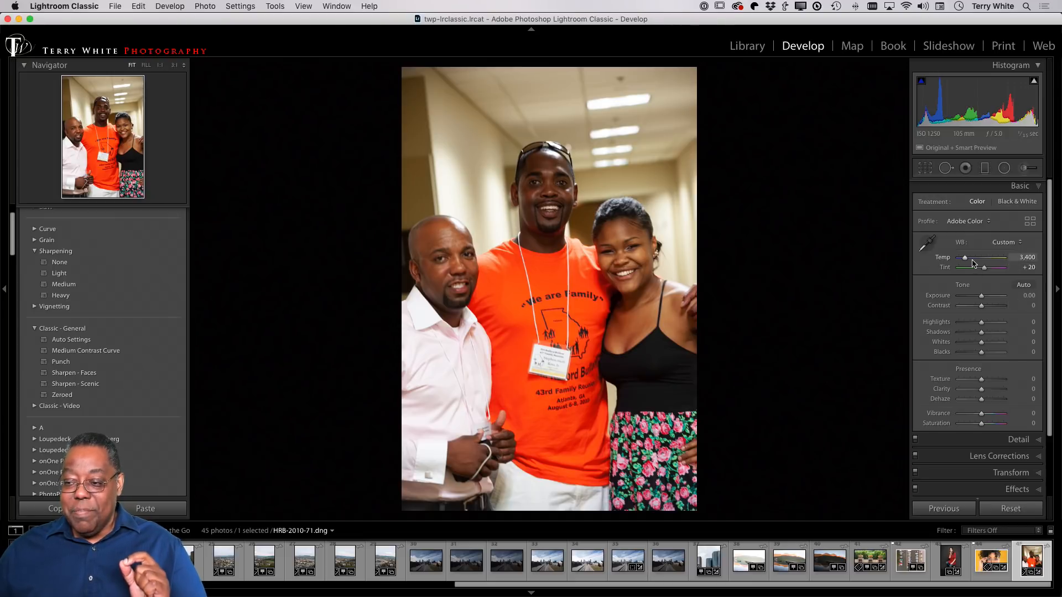
Fine-tune the group photo's colour temperature to 3,606 and check the available white balance presets
mouse_move(966, 260)
left_mouse_down()
mouse_move(981, 259)
mouse_move(960, 265)
mouse_move(969, 262)
left_mouse_up()
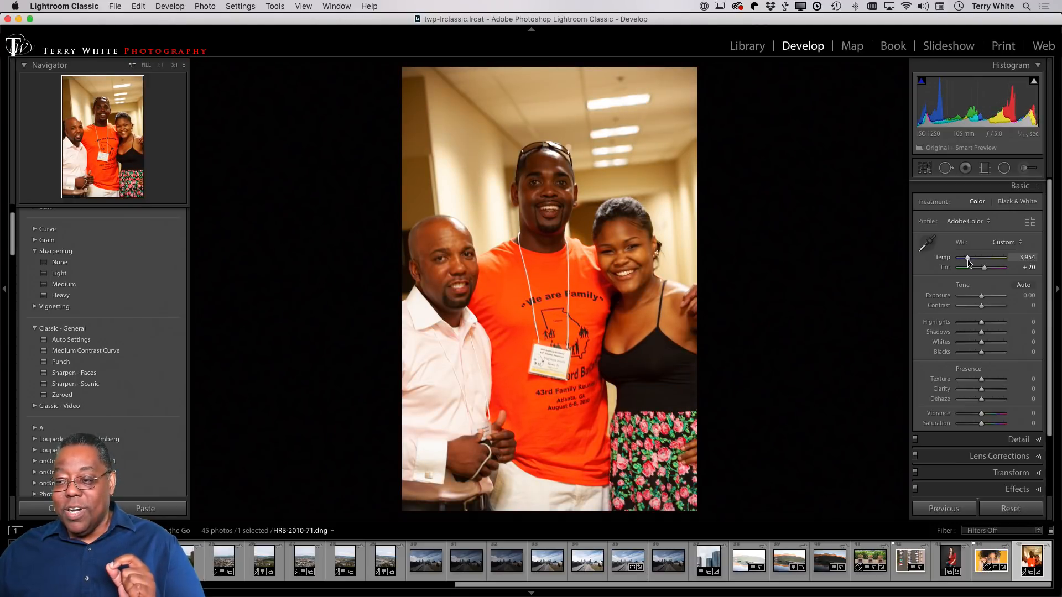
left_click_drag(969, 263, 966, 267)
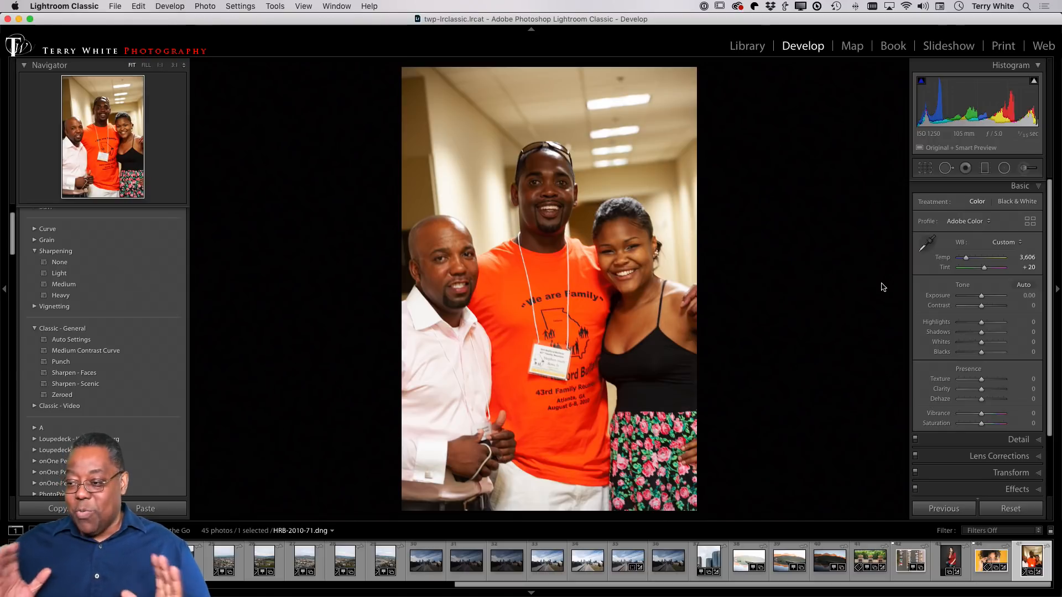
left_click(1009, 245)
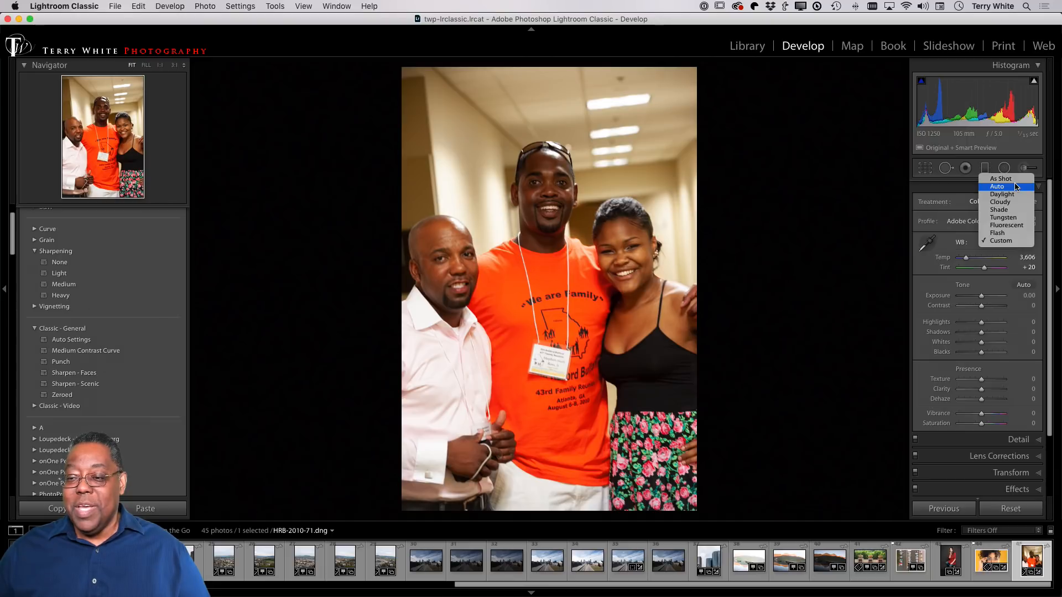
left_click(822, 230)
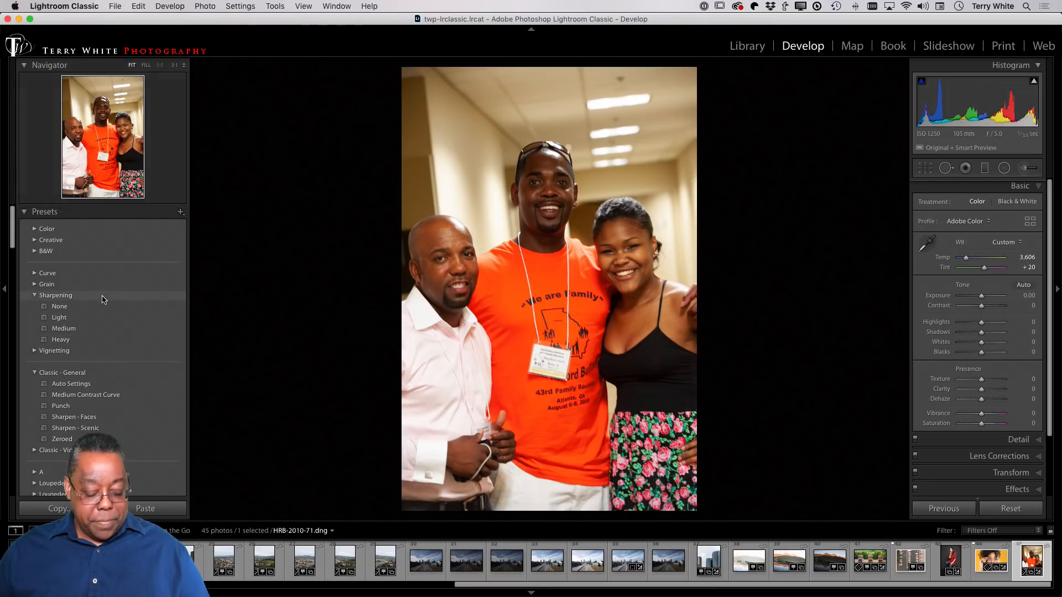
Open the Iceland black-sand beach sunset photo from the DCC Photography Lr Ps Fall 2019 collection in Develop
key("g")
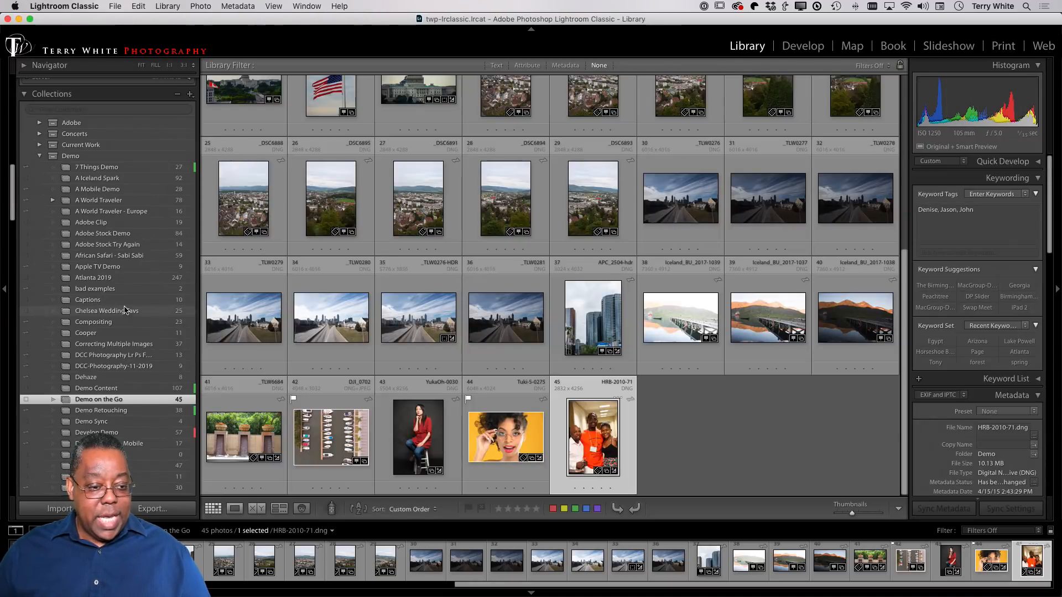
left_click(117, 355)
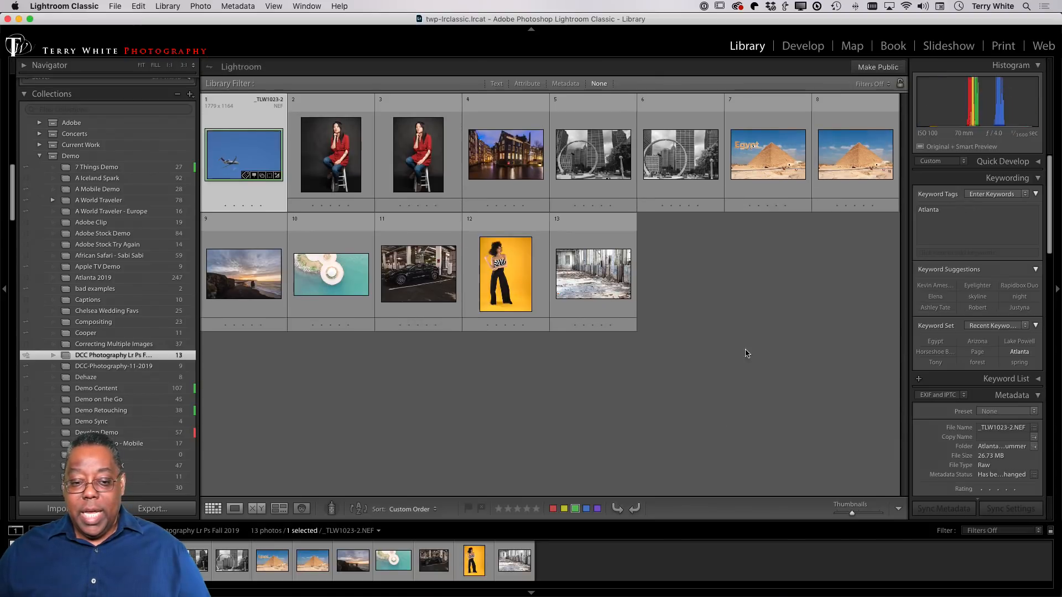
double_click(243, 273)
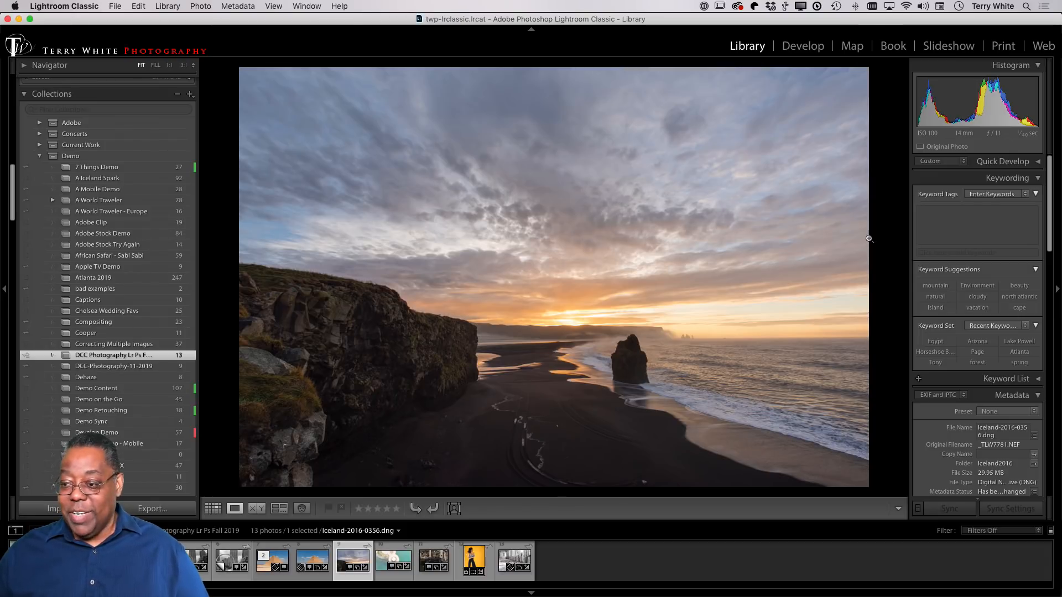
key("g")
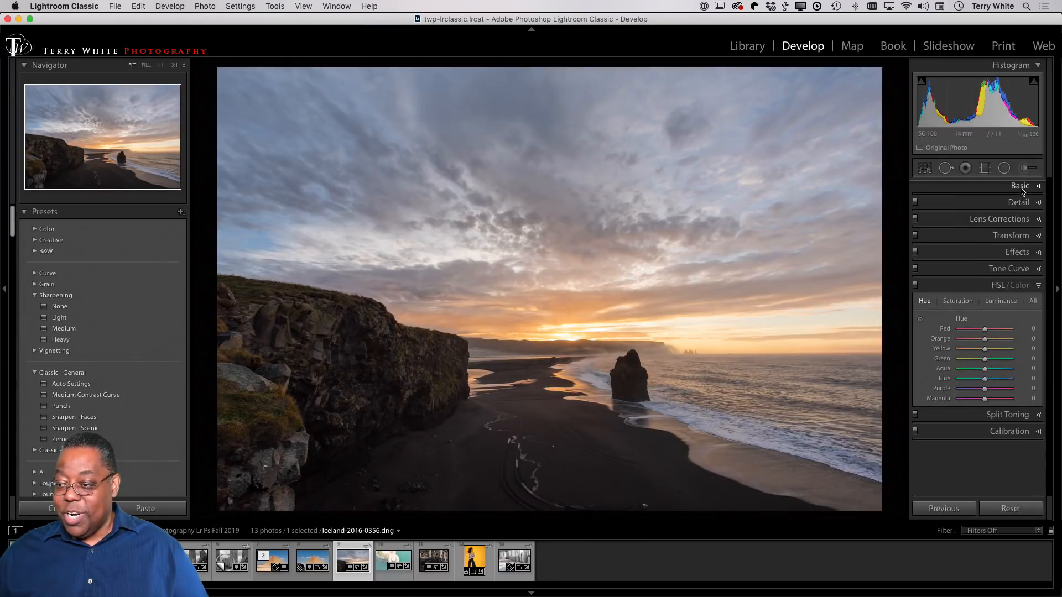
Set the beach sunset photo's white balance to the Cloudy preset
left_click(1021, 187)
left_click(1011, 243)
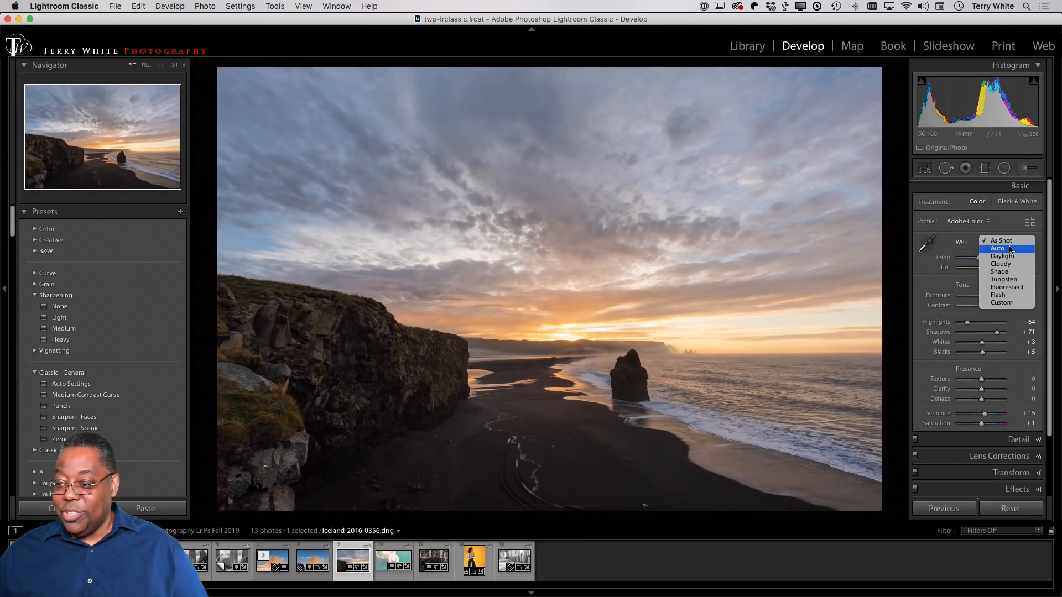
left_click(1001, 264)
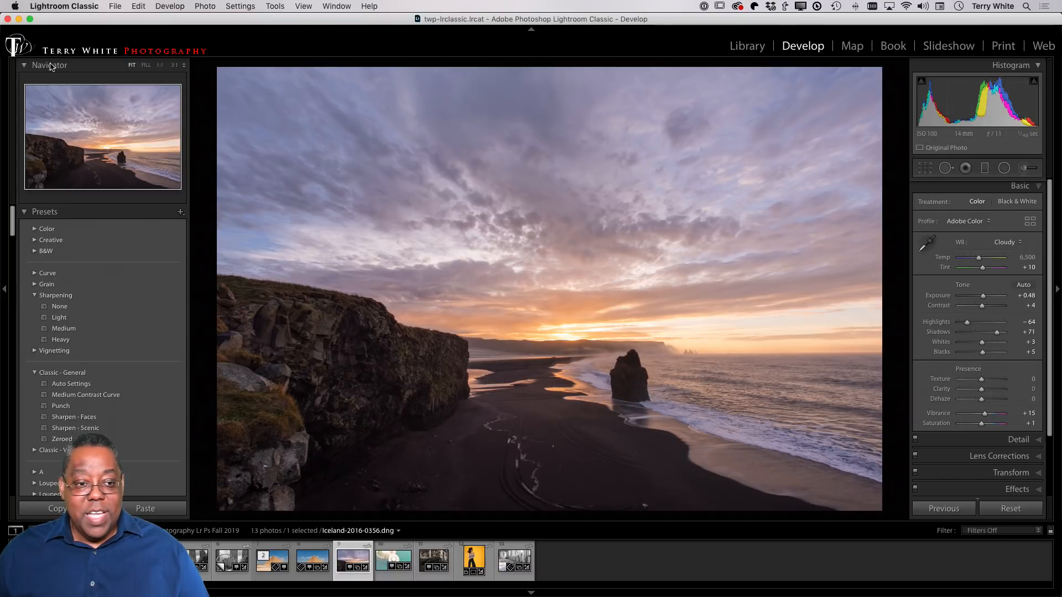
Export the beach photo as an sRGB JPEG at quality 100, 1,080 pixels on the long edge, into the DCC-Photography-Export subfolder, and preview the file
left_click(114, 6)
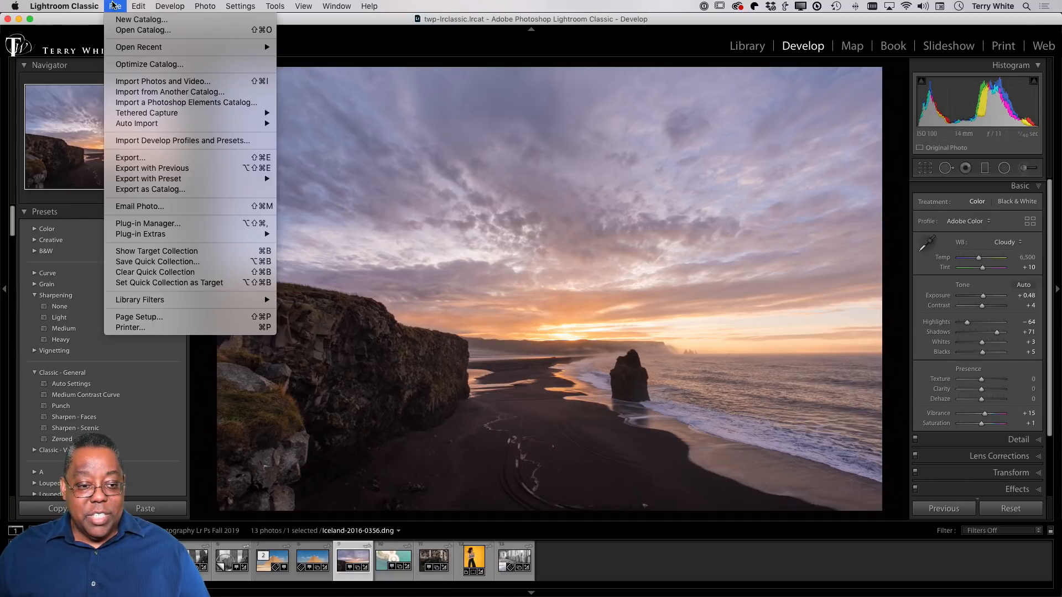
mouse_move(155, 179)
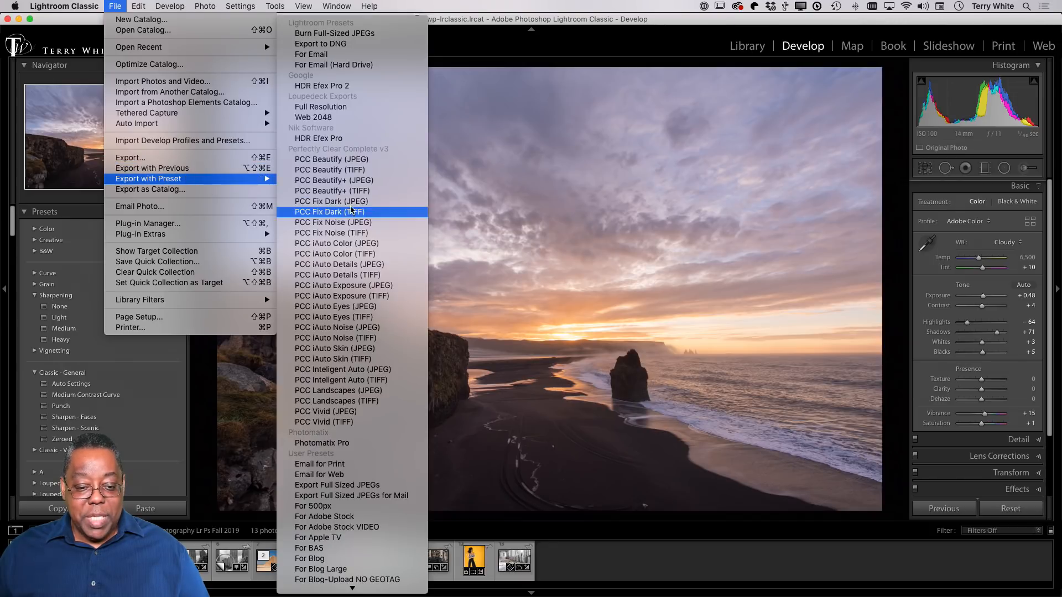
scroll(340, 412, "down", 5)
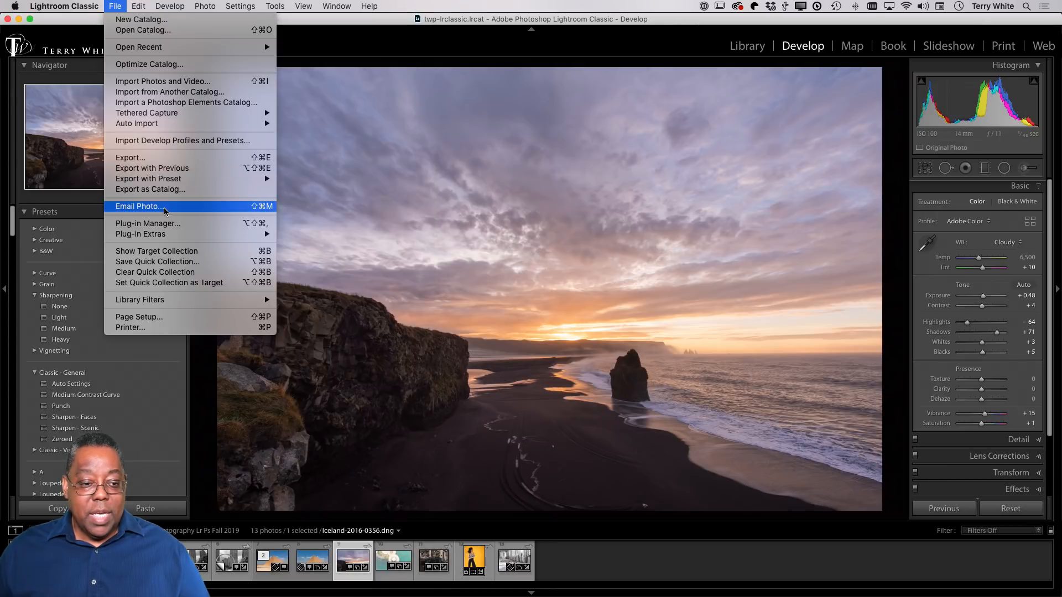
left_click(133, 158)
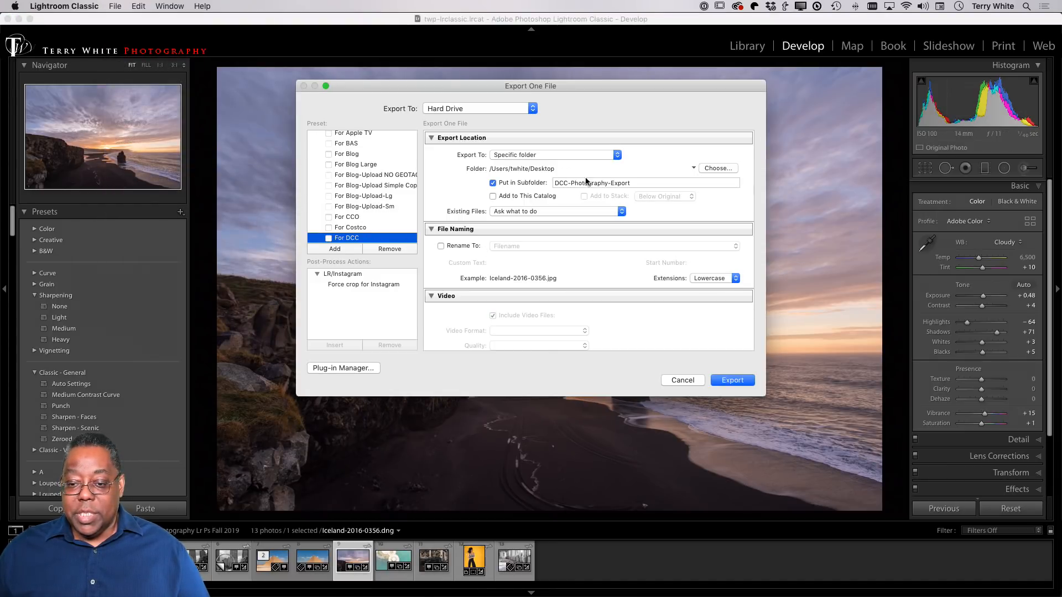
scroll(565, 272, "down", 5)
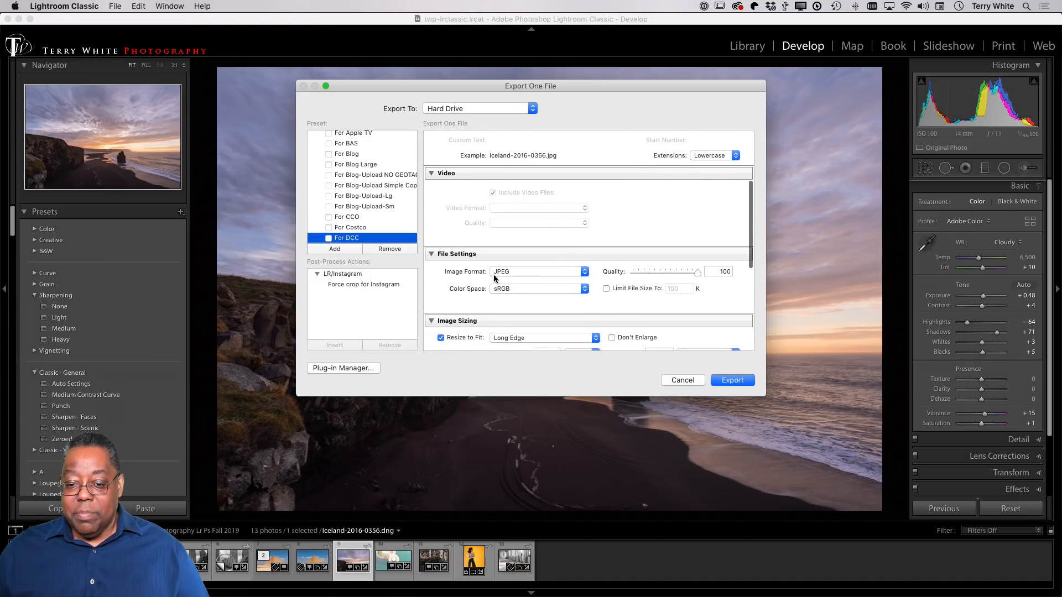
scroll(697, 288, "down", 3)
scroll(697, 288, "down", 3)
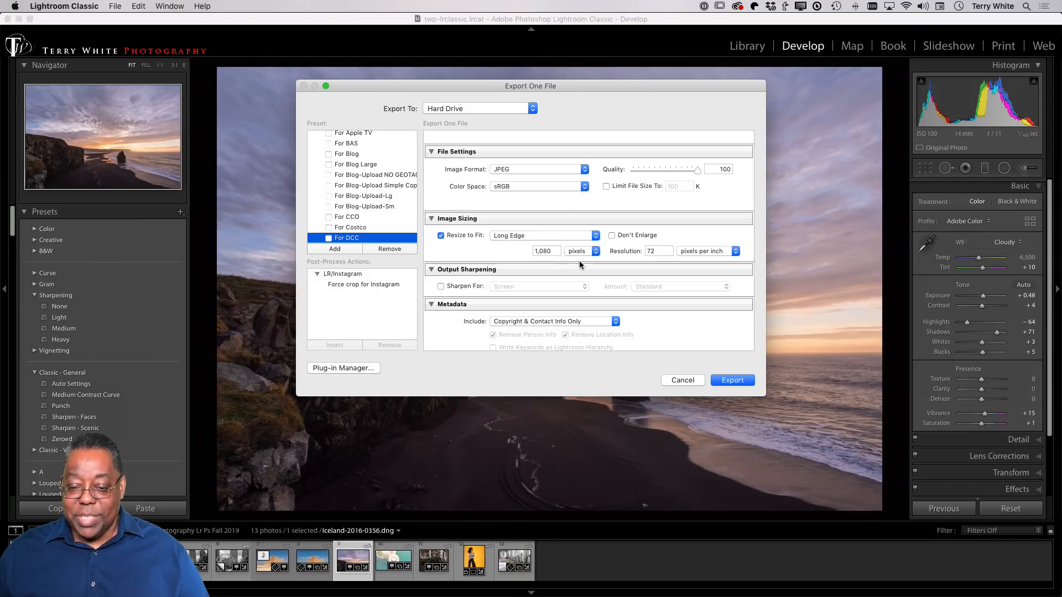
scroll(579, 260, "down", 3)
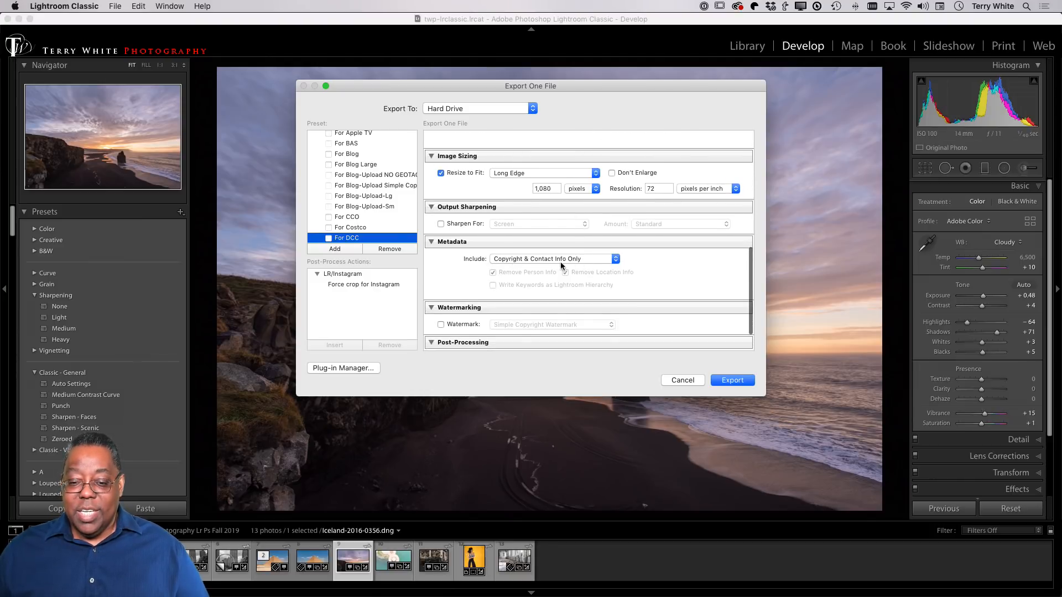
scroll(582, 282, "down", 2)
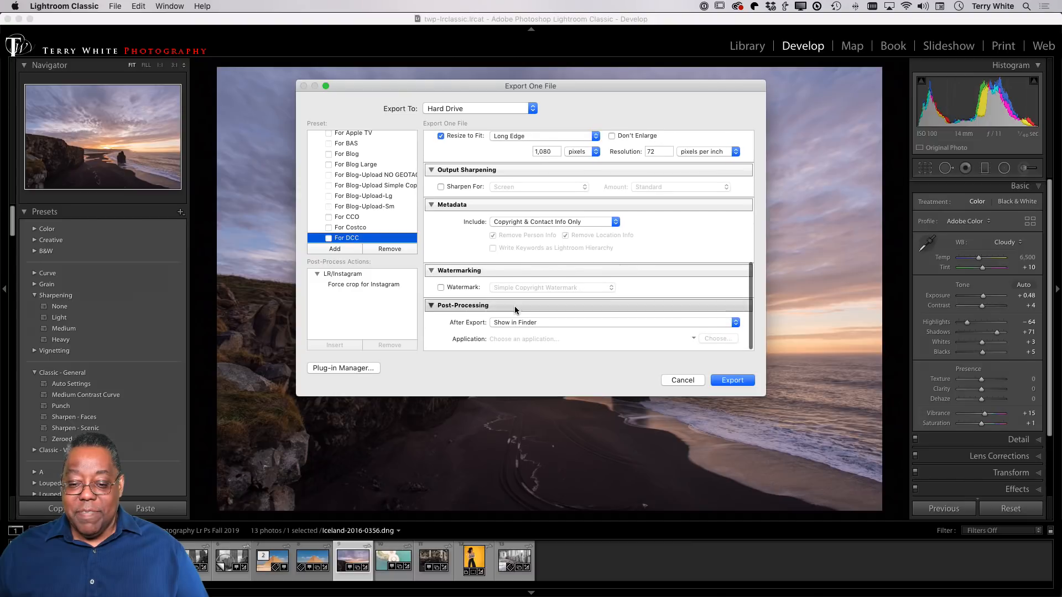
left_click(732, 380)
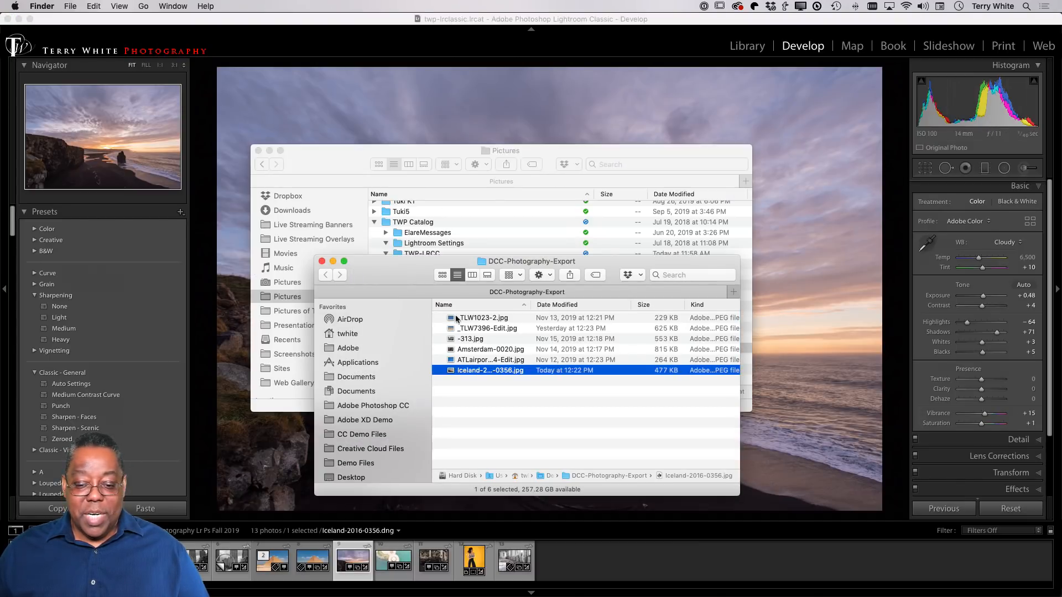
key("space")
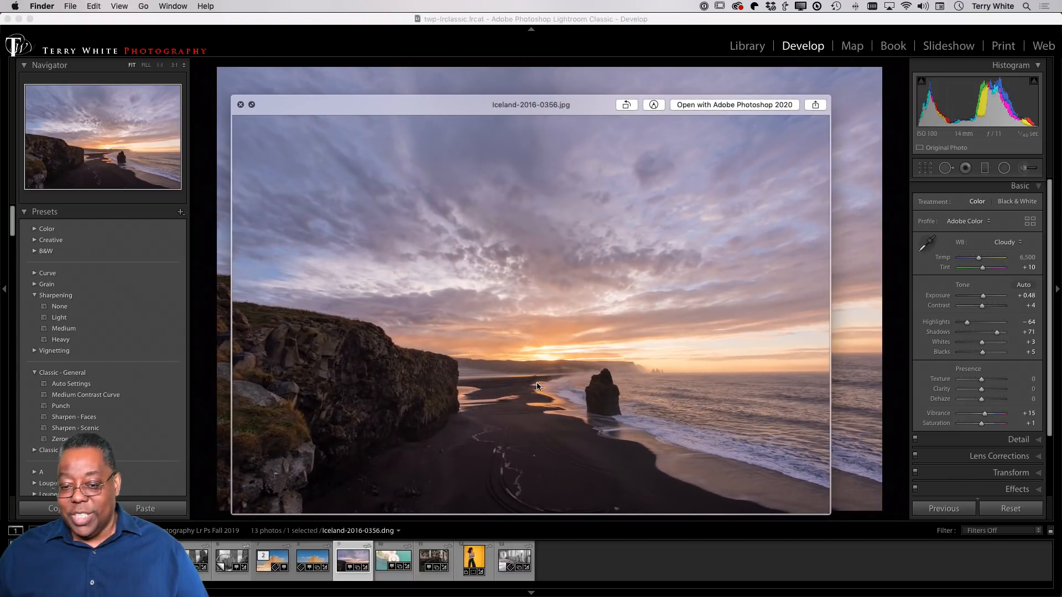
key("space")
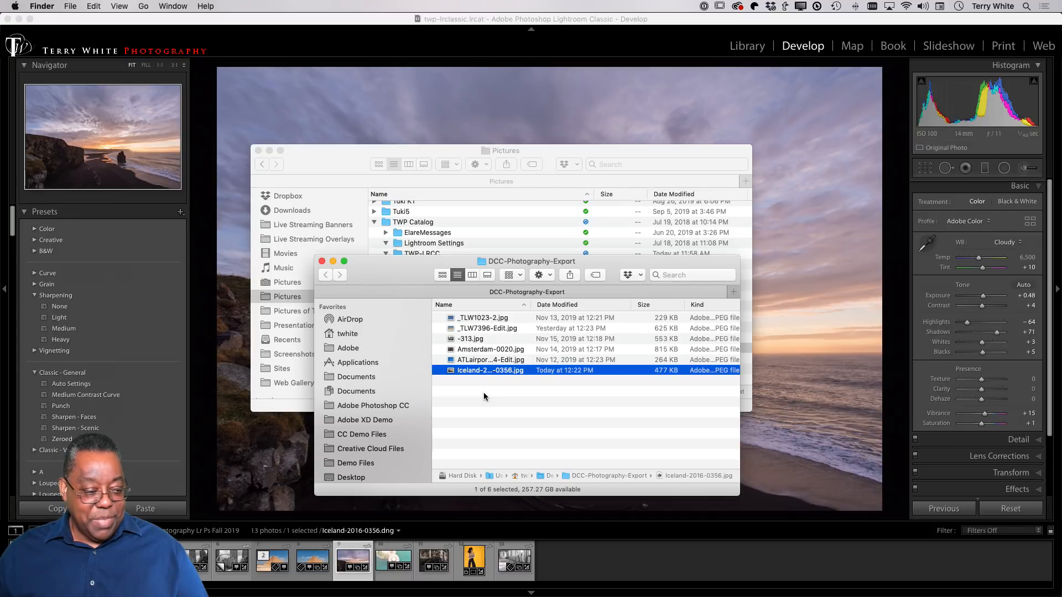
Switch to Photoshop and save the beach image for web as JPEG High, 1080 px wide, to the Desktop as Iceland-2016-0356.jpg
key("super+Tab")
key("super+Tab")
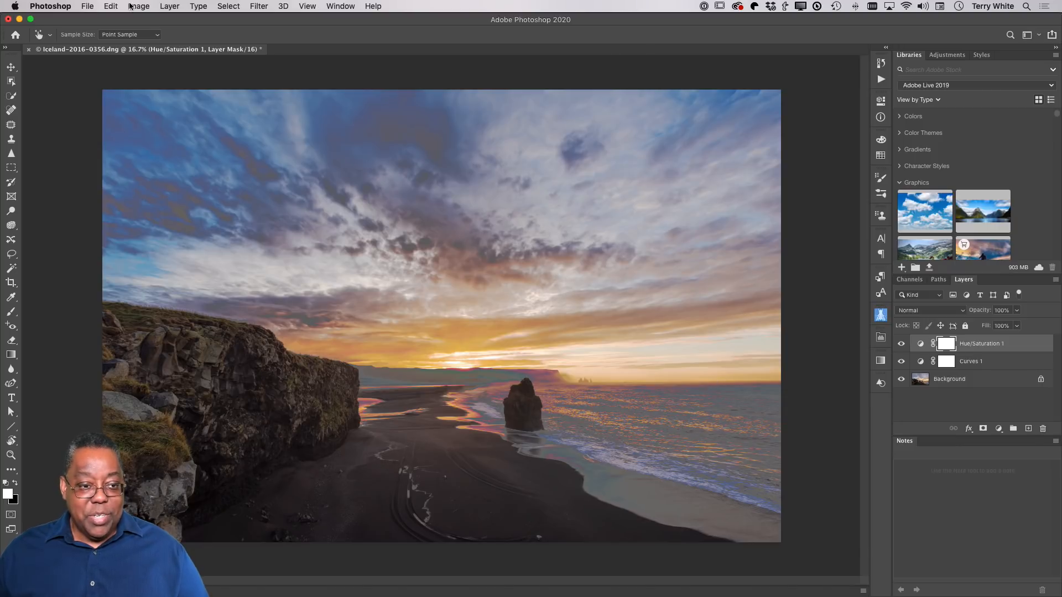
left_click(88, 6)
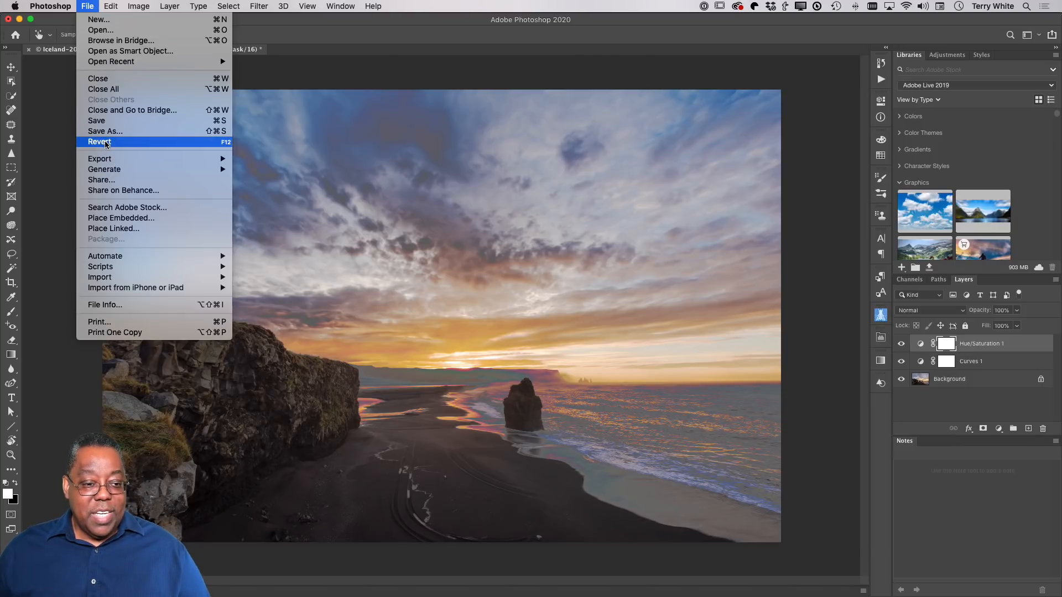
mouse_move(108, 158)
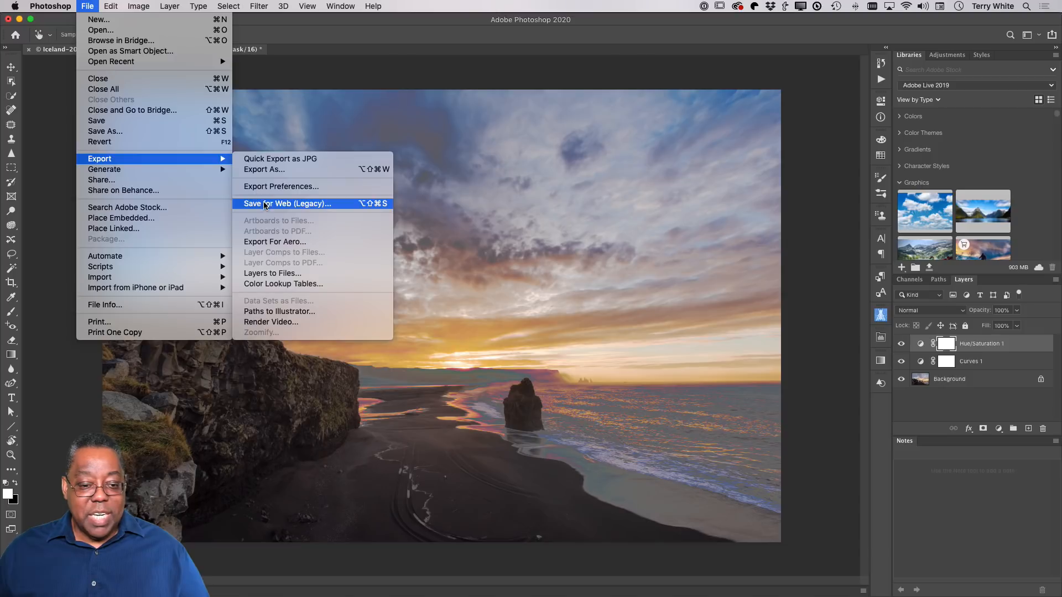
left_click(280, 157)
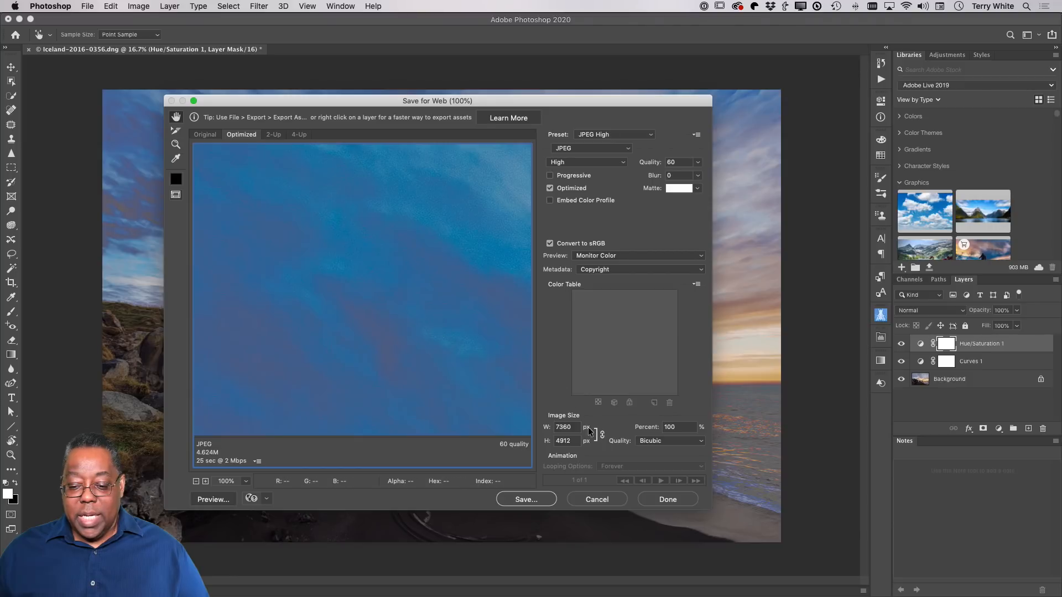
double_click(564, 427)
type("1080")
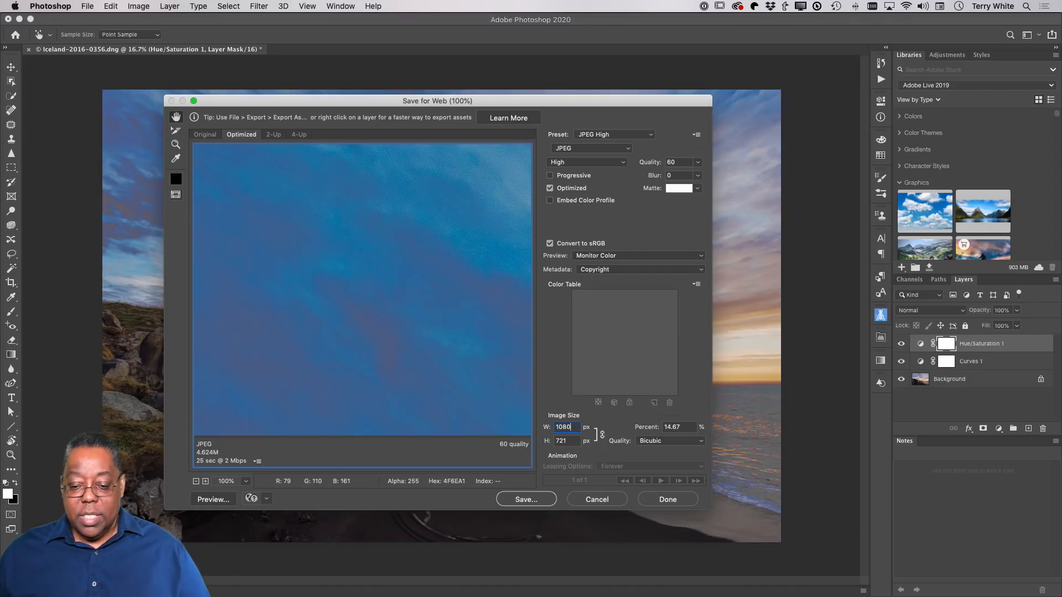
key("Tab")
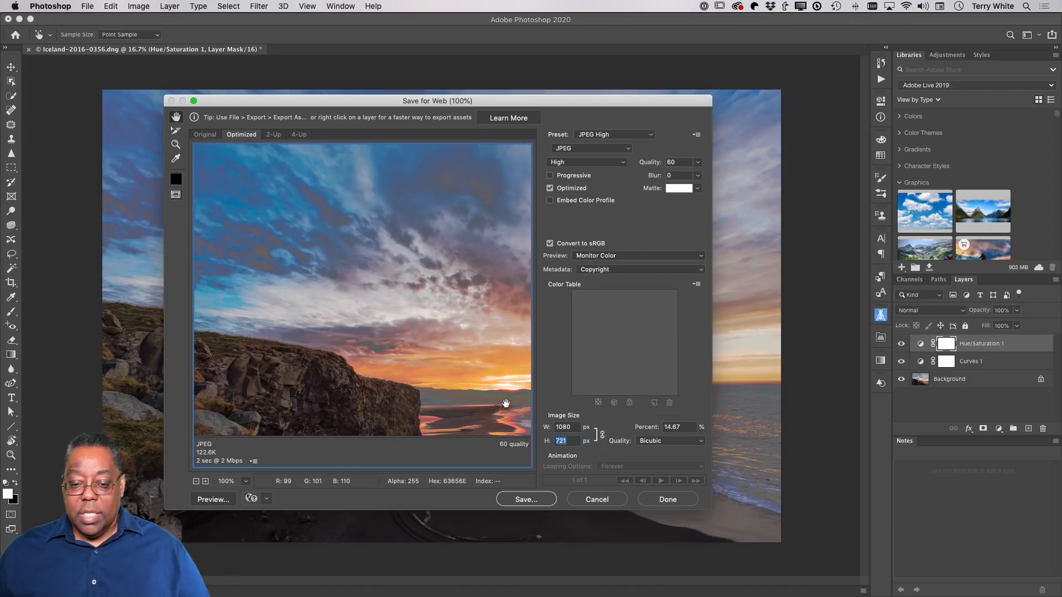
left_click(527, 500)
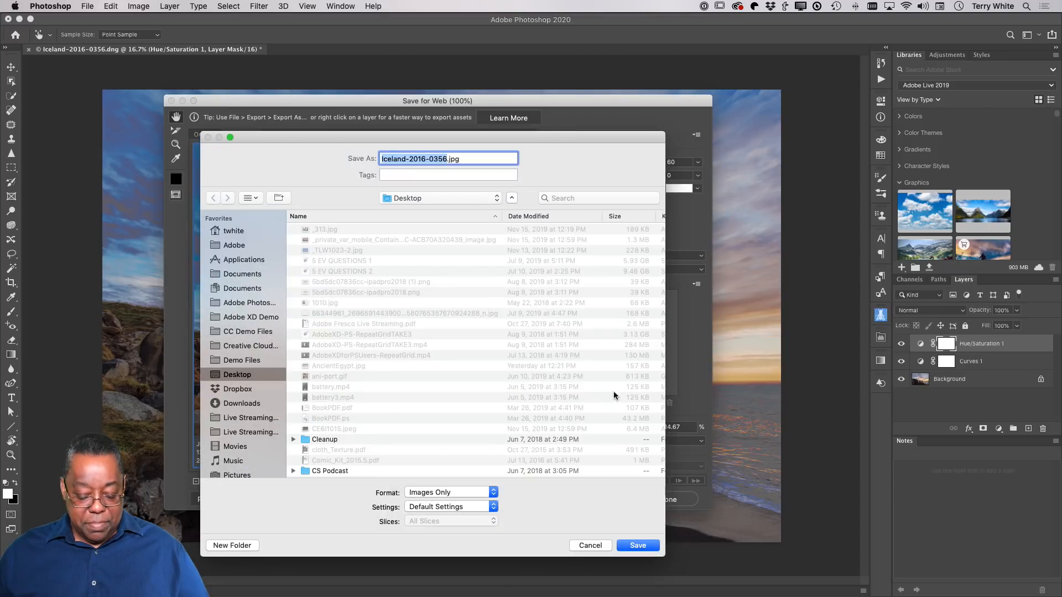
left_click(638, 545)
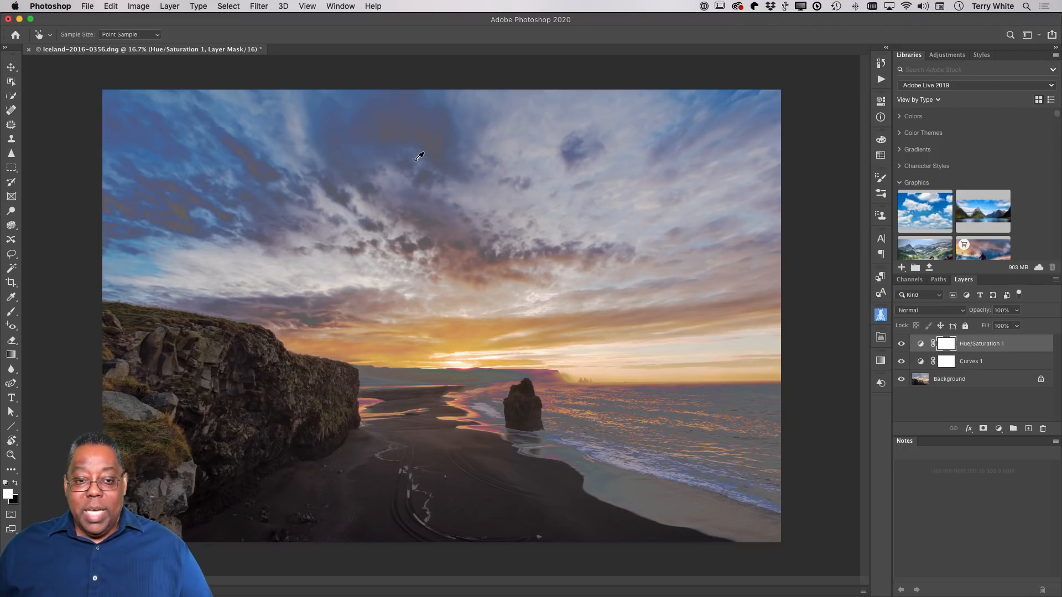
left_click(257, 7)
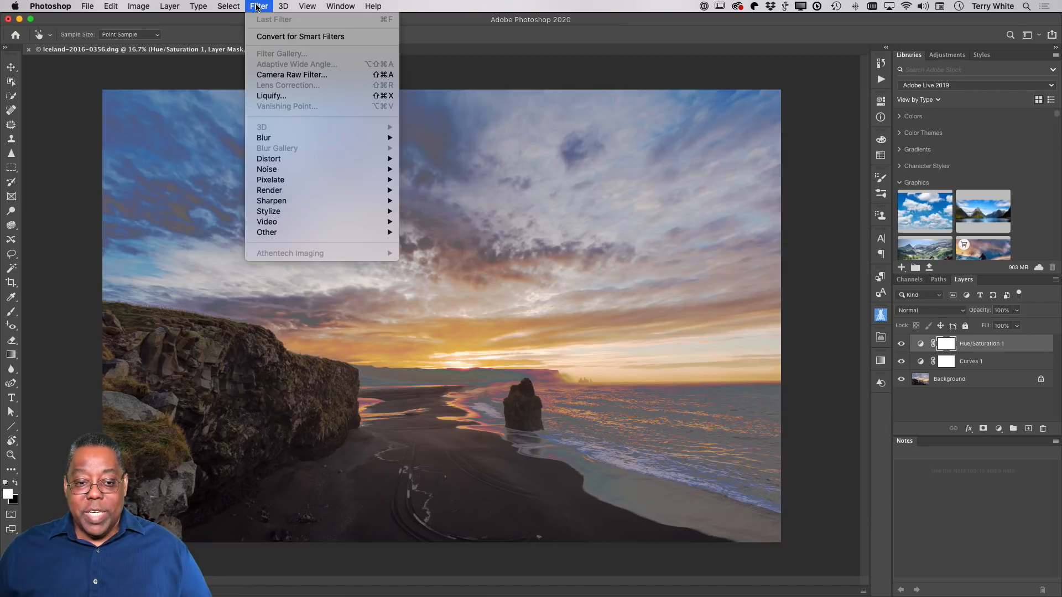
left_click(285, 75)
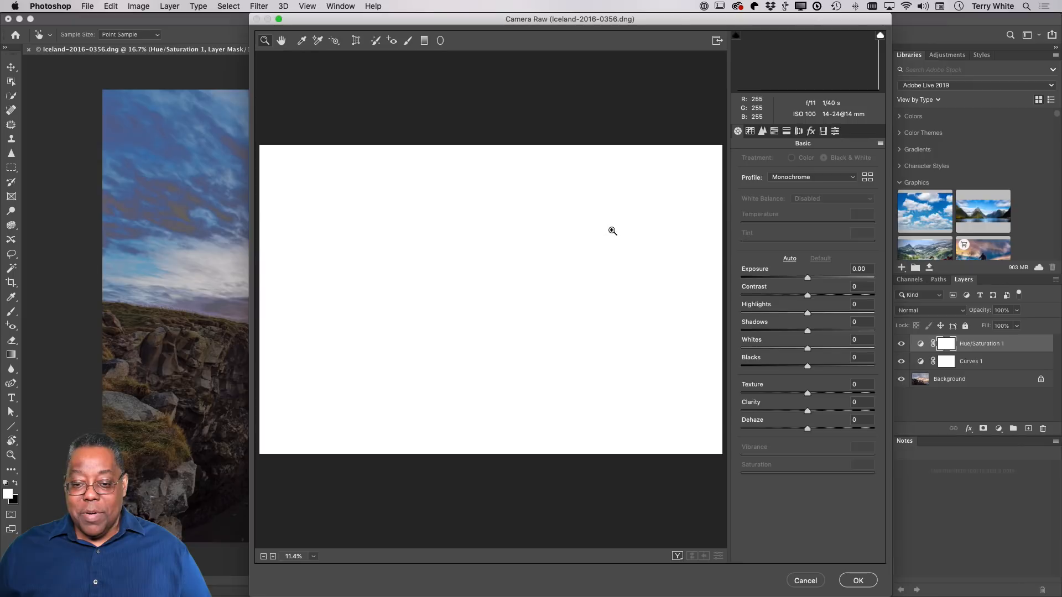
left_click(809, 581)
Apply the Camera Raw Filter to the Background layer with Vibrance +48 and Saturation -1
left_click(921, 382)
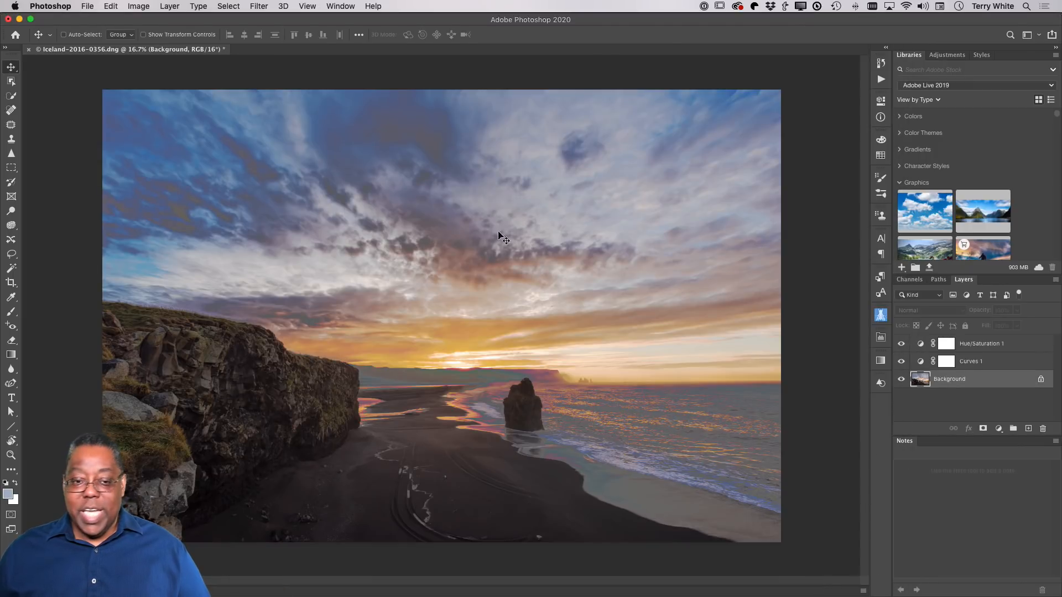
left_click(259, 7)
mouse_move(292, 127)
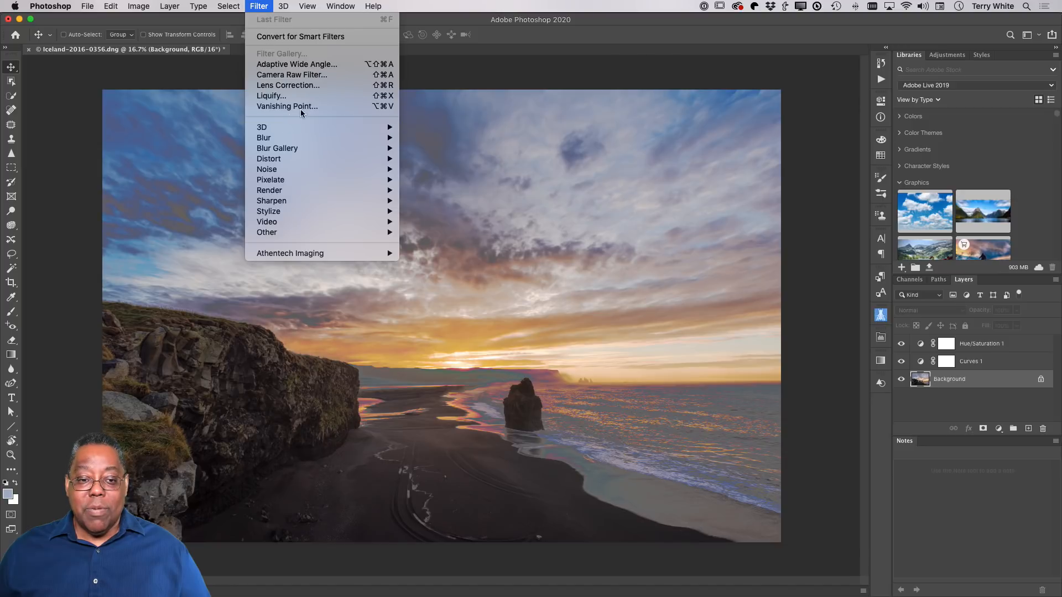
left_click(307, 74)
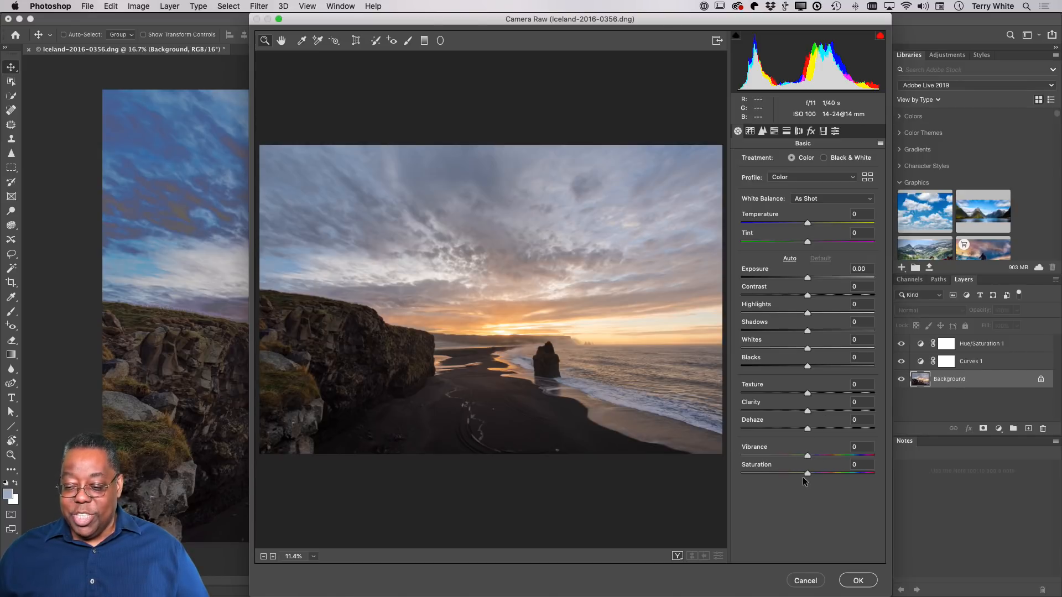
left_click_drag(805, 473, 841, 459)
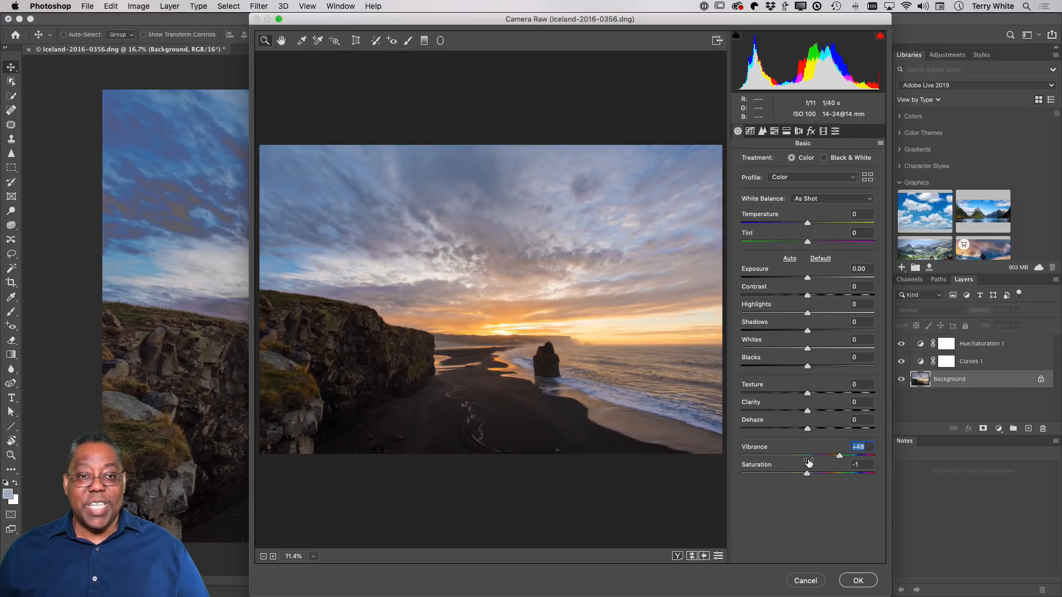